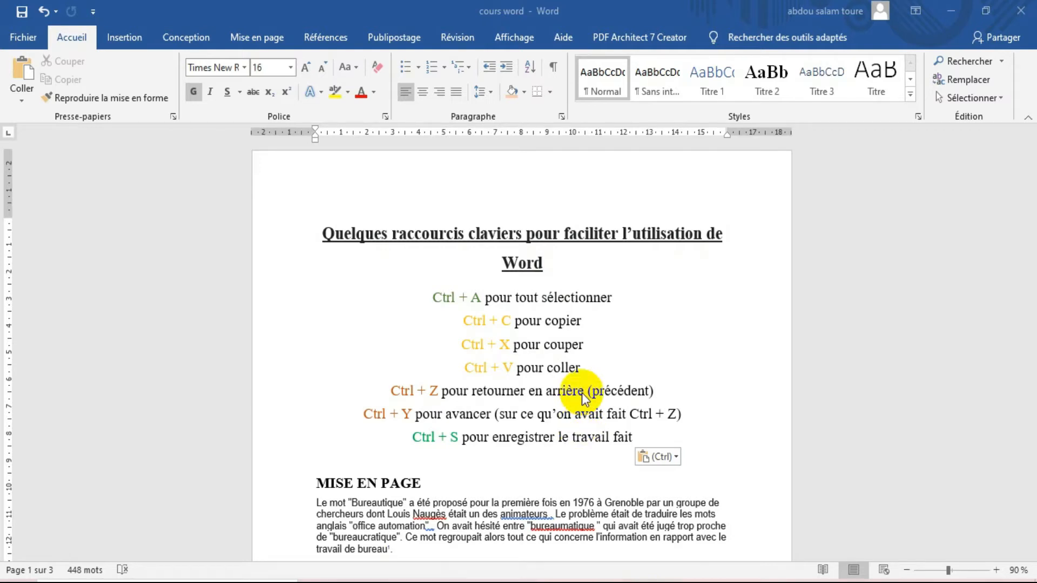
Switch to the browser, subscribe to the KING B Design YouTube channel and set its notifications to Toutes
click(597, 582)
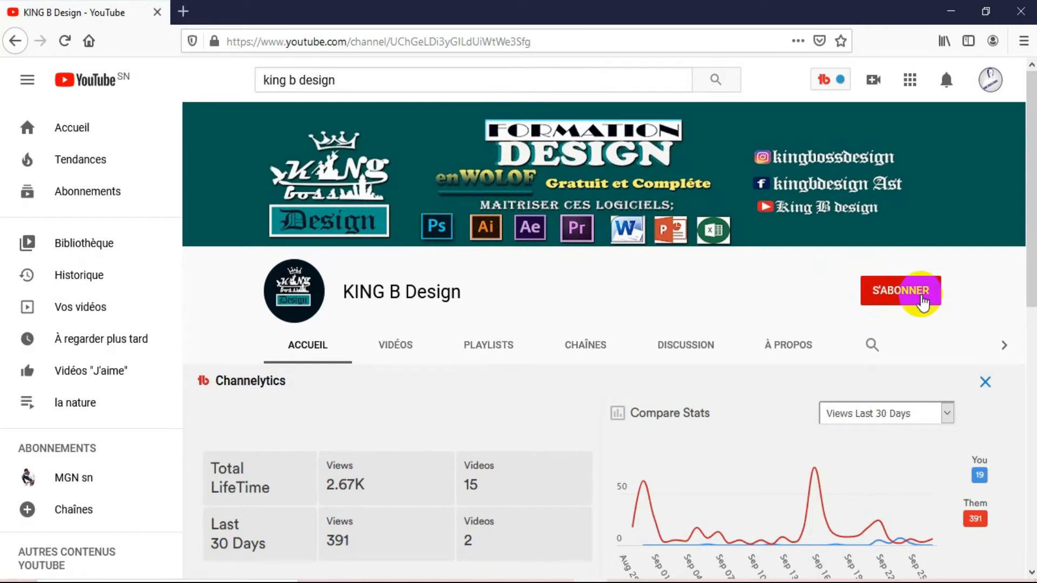
click(922, 301)
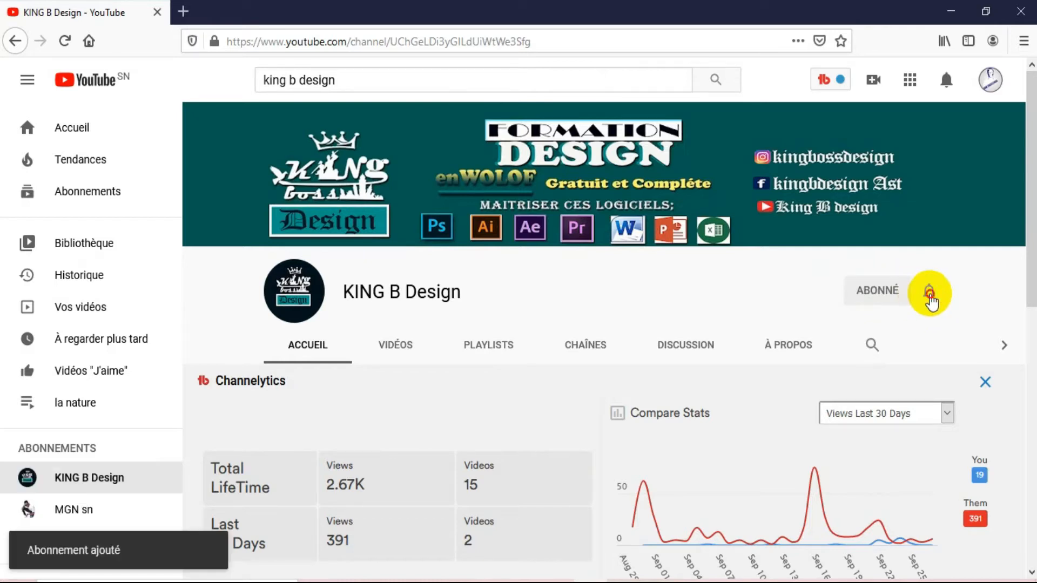
click(929, 297)
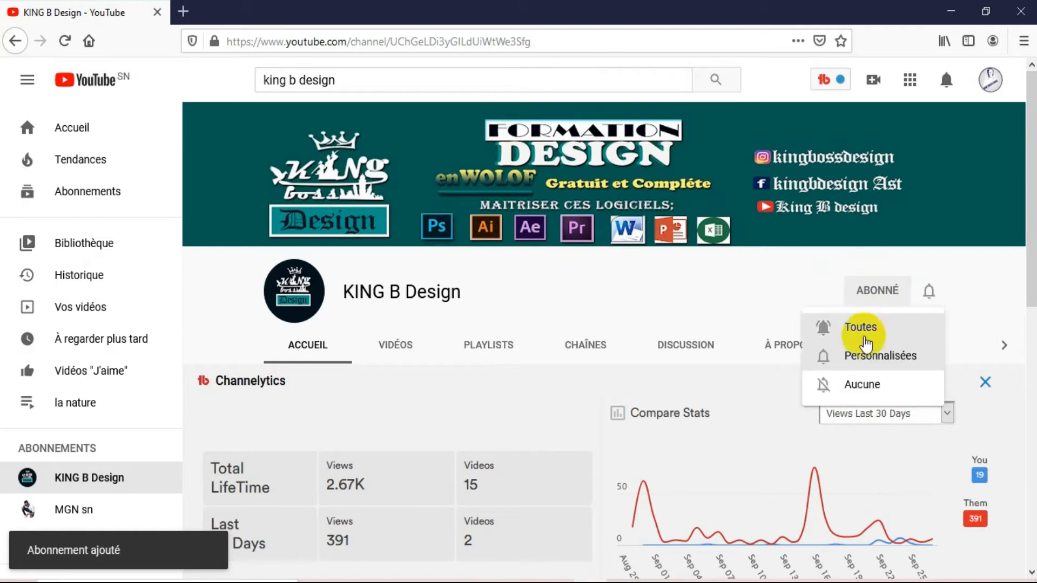
click(876, 328)
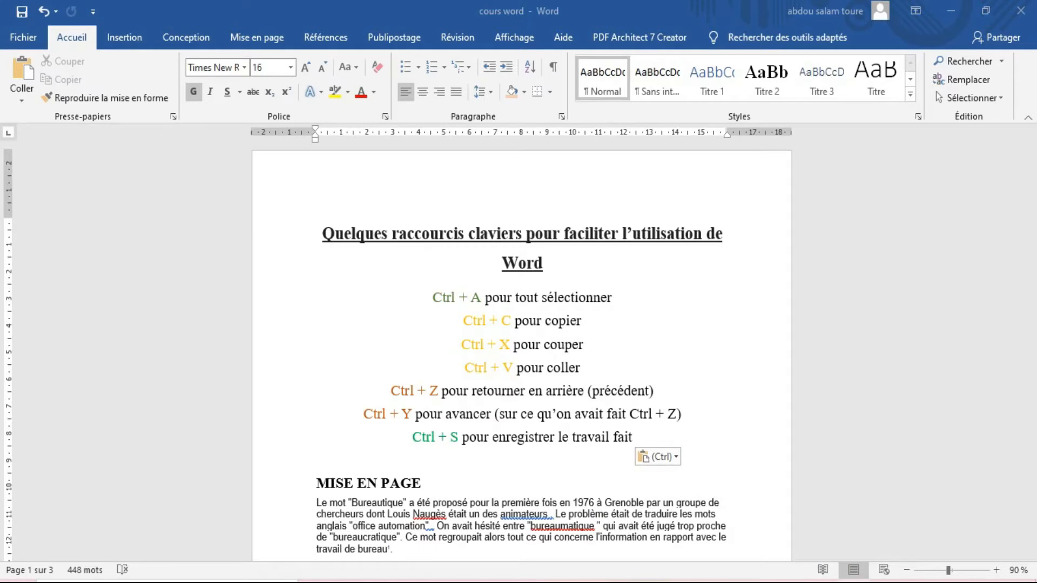
Bring up the on-screen keyboard (Clavier visuel) and move it beside the list of shortcuts
click(853, 582)
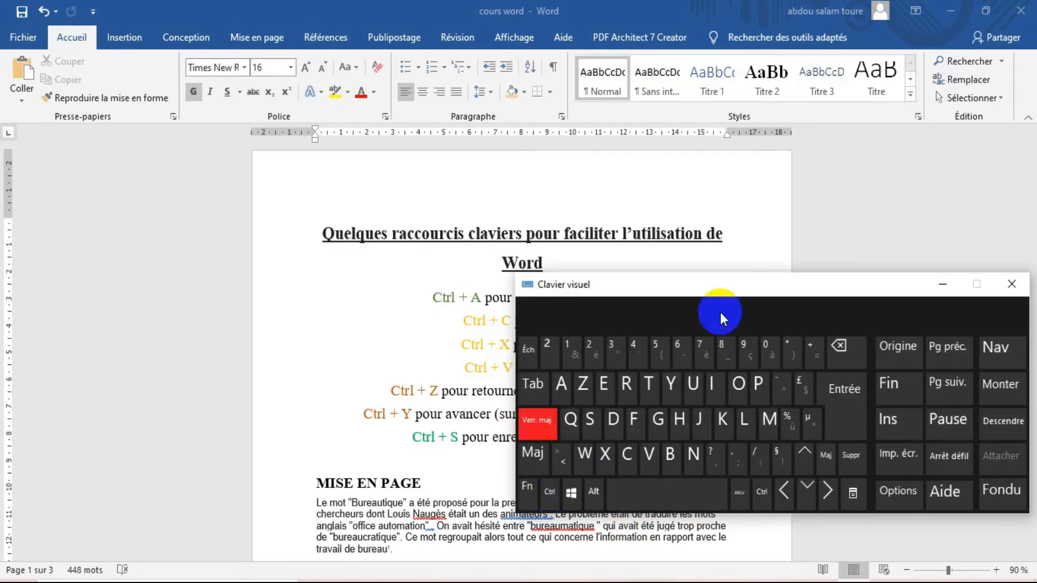
drag(730, 288, 907, 293)
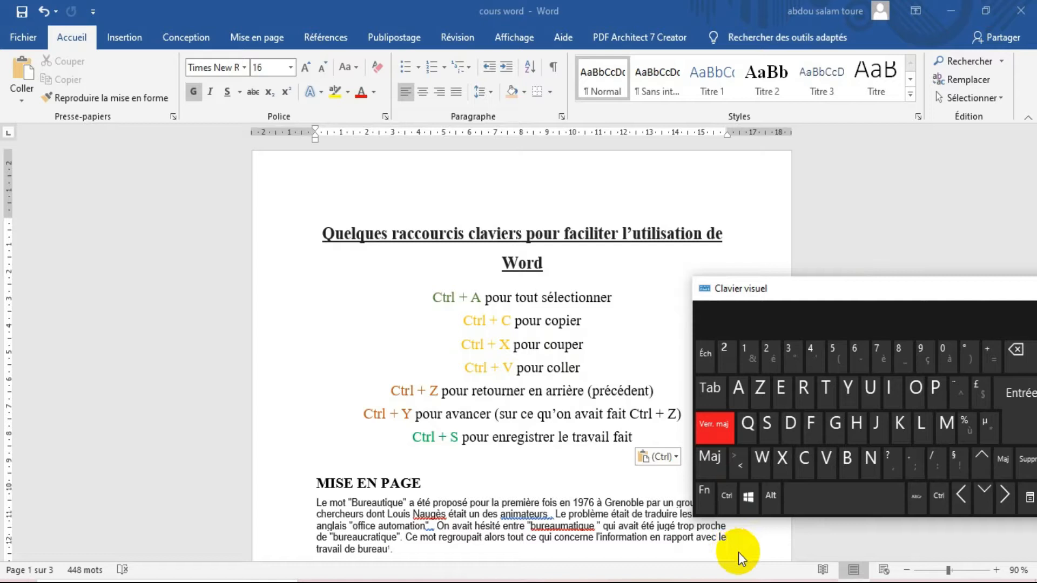
Select the entire text of the document, then clear the selection
click(889, 388)
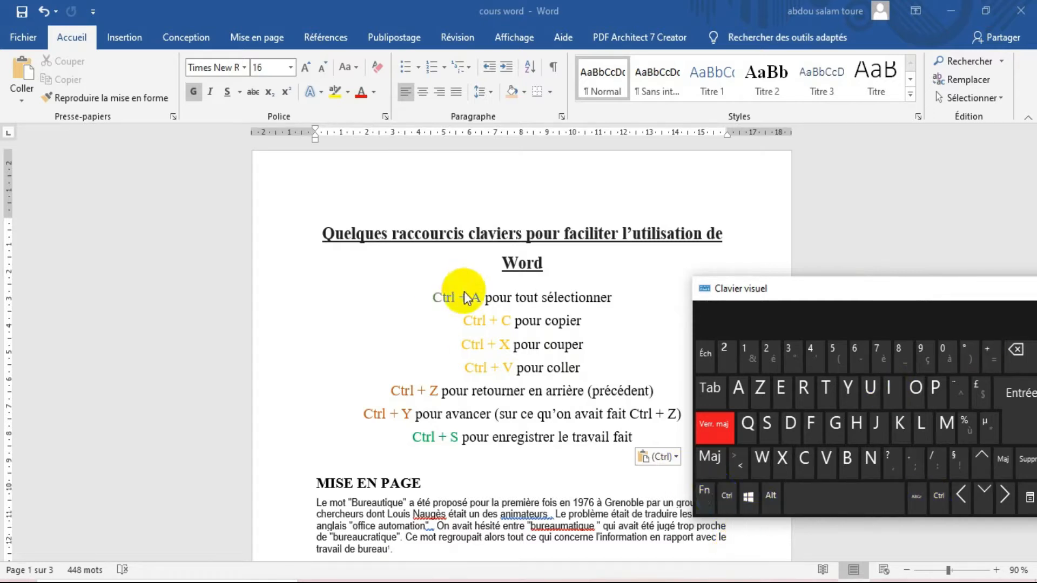
click(722, 511)
click(739, 381)
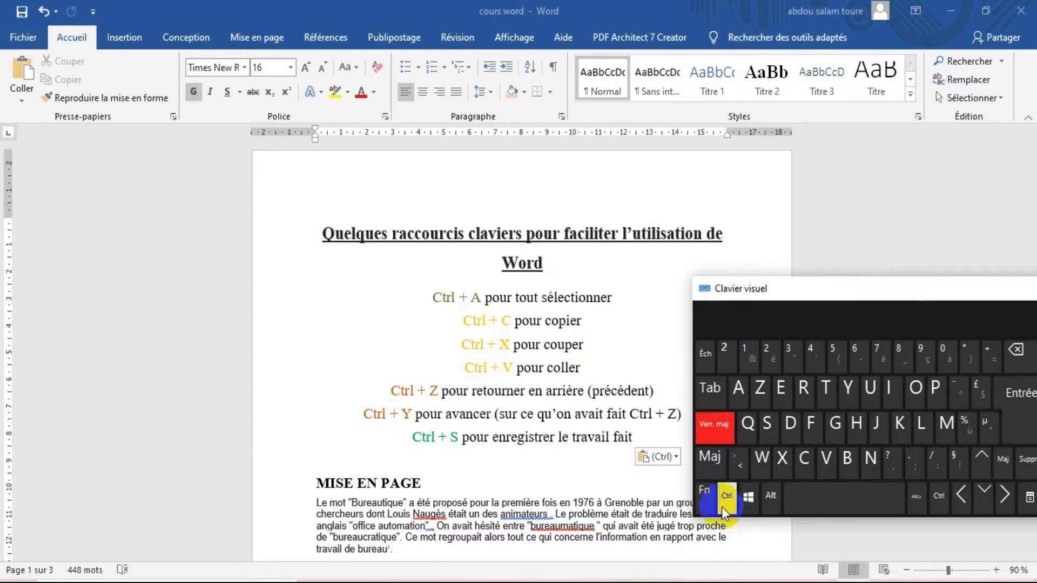
click(738, 399)
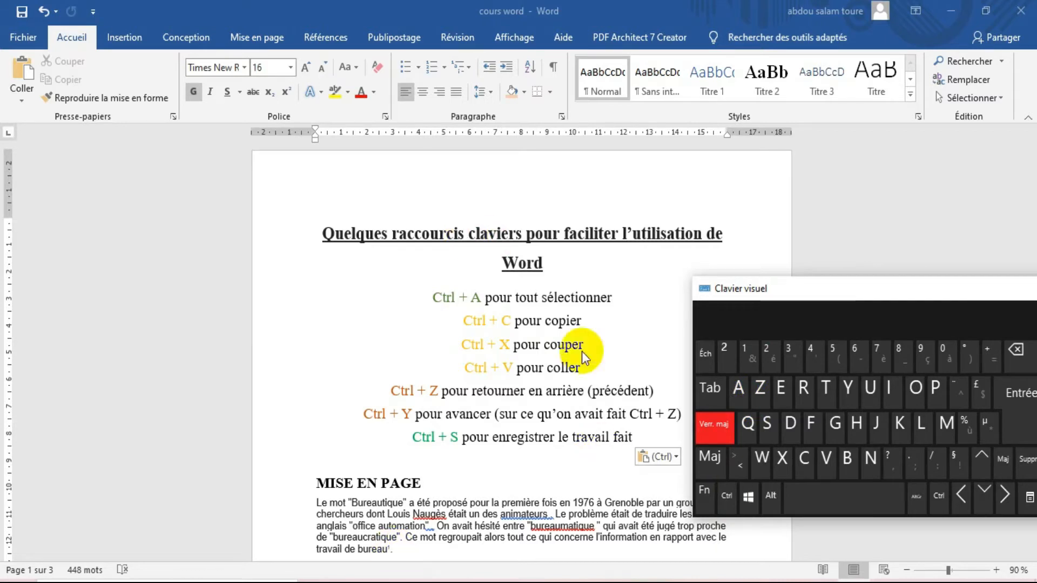
click(576, 299)
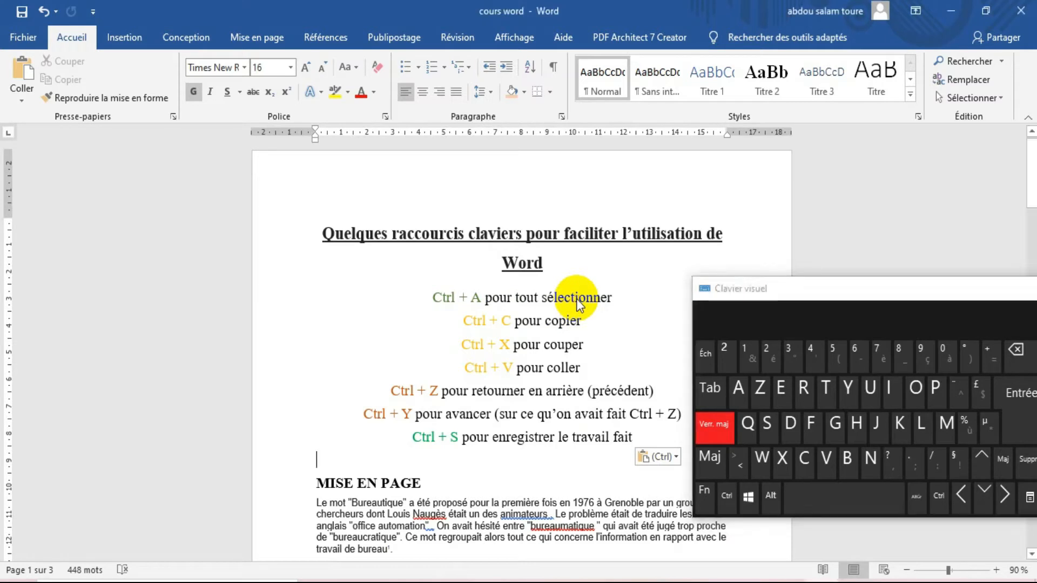
key(ctrl)
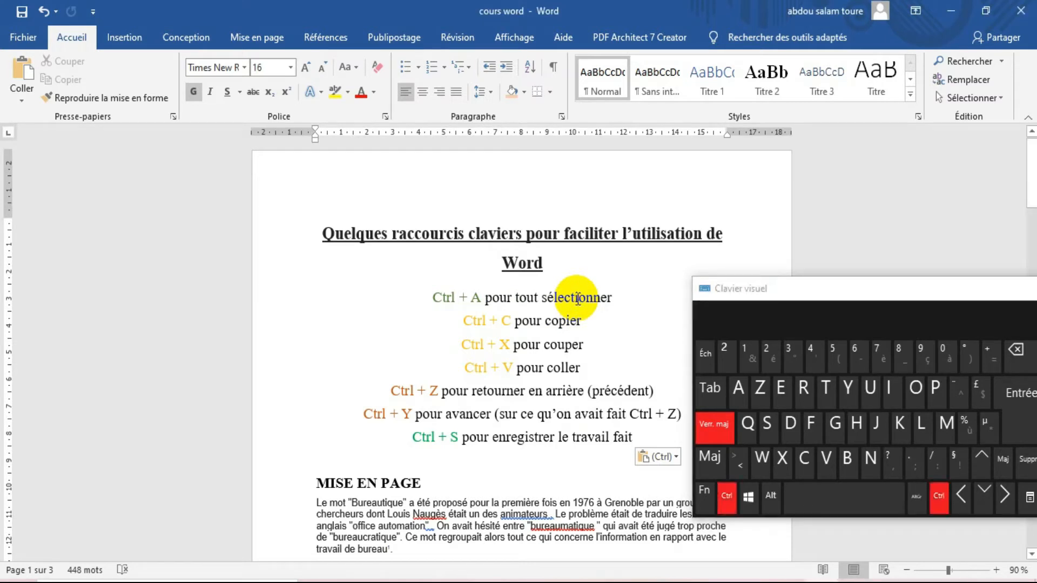
key(ctrl+a)
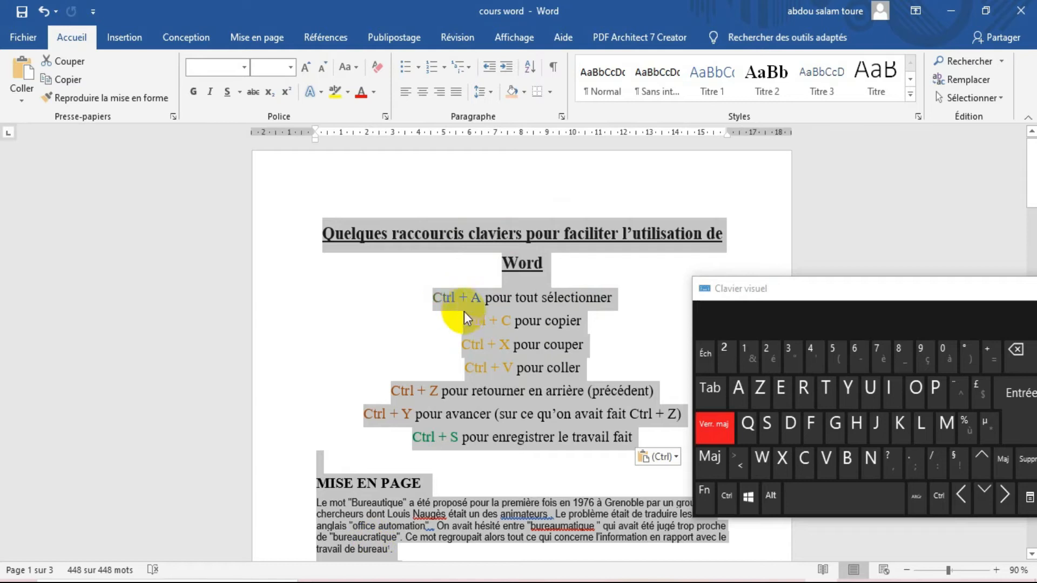
click(501, 321)
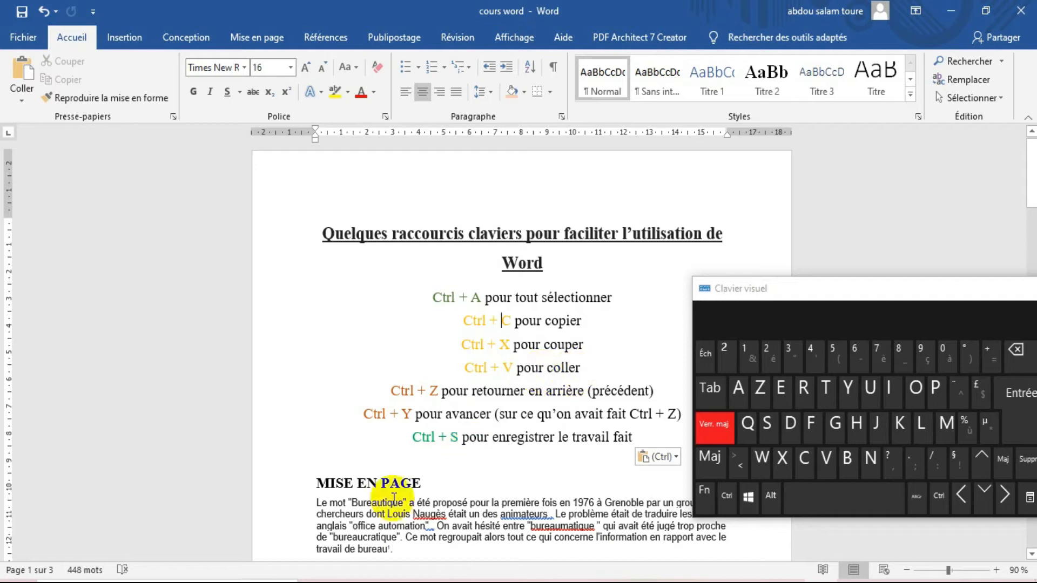
Copy the heading MISE EN PAGE and paste it on the same line, one tab after the original
click(423, 482)
drag(408, 482, 313, 481)
key(ctrl+c)
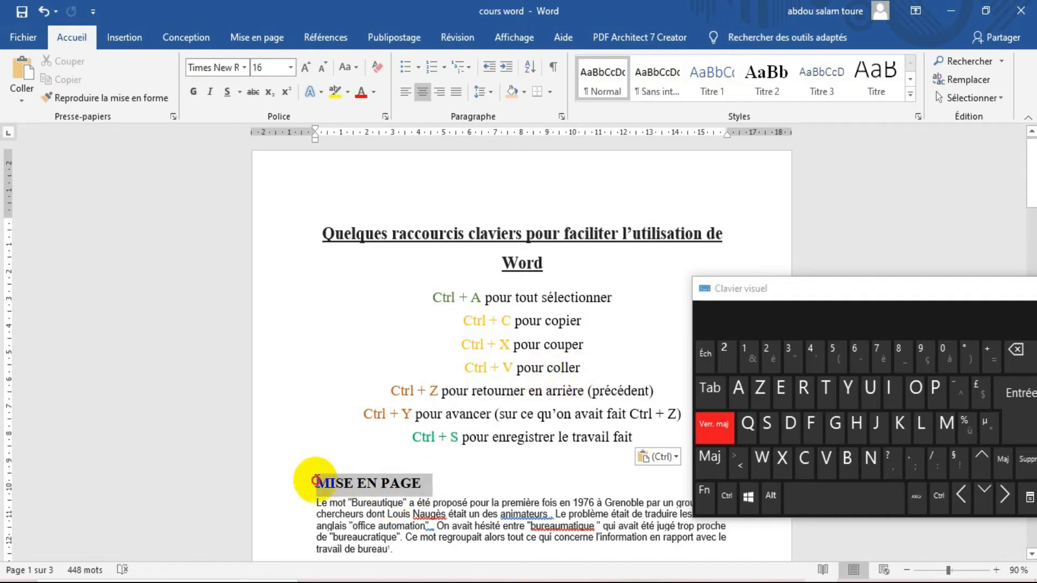
key(ctrl)
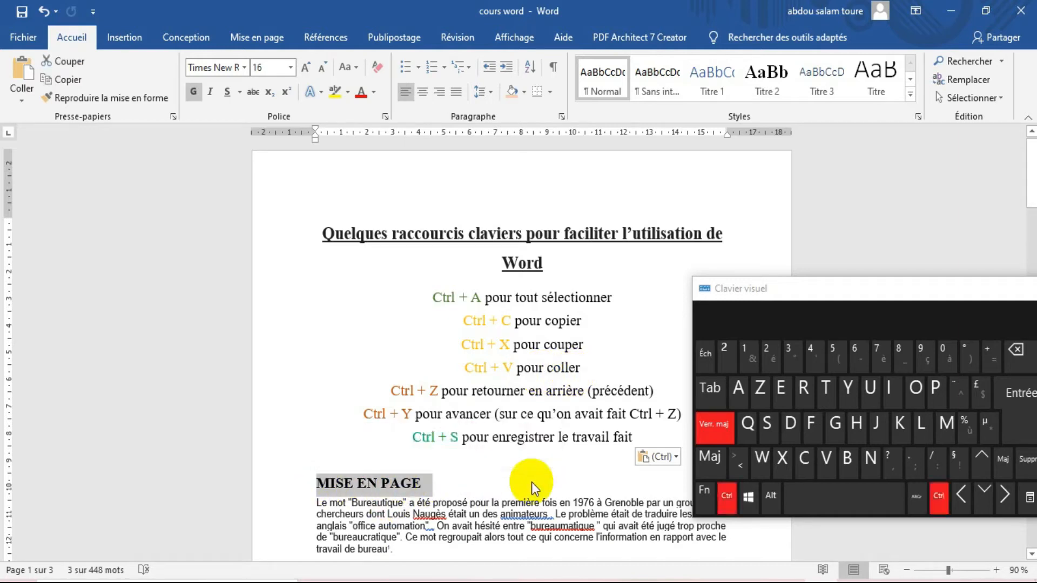
click(531, 481)
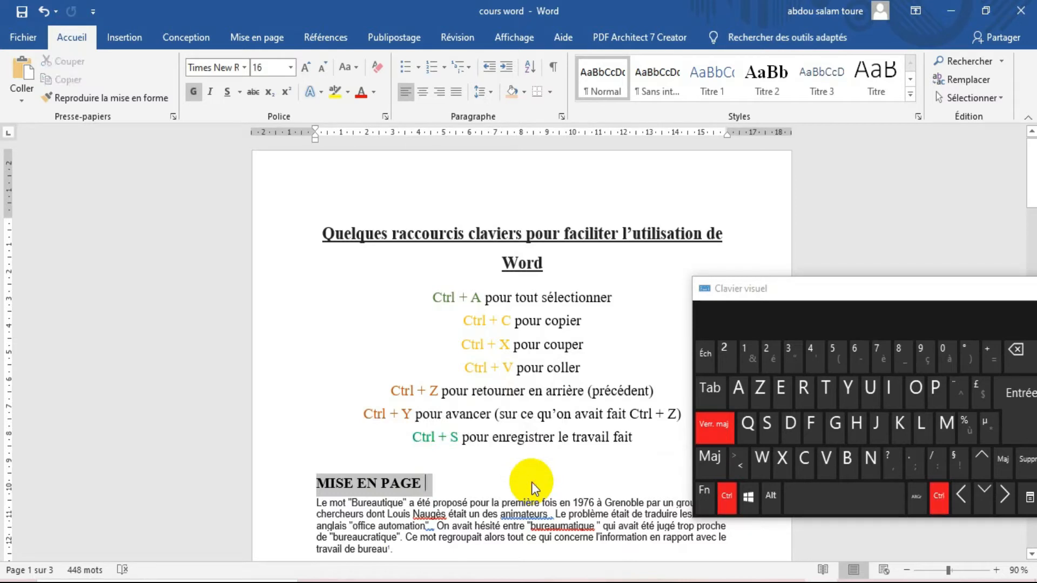
click(460, 482)
key(Tab)
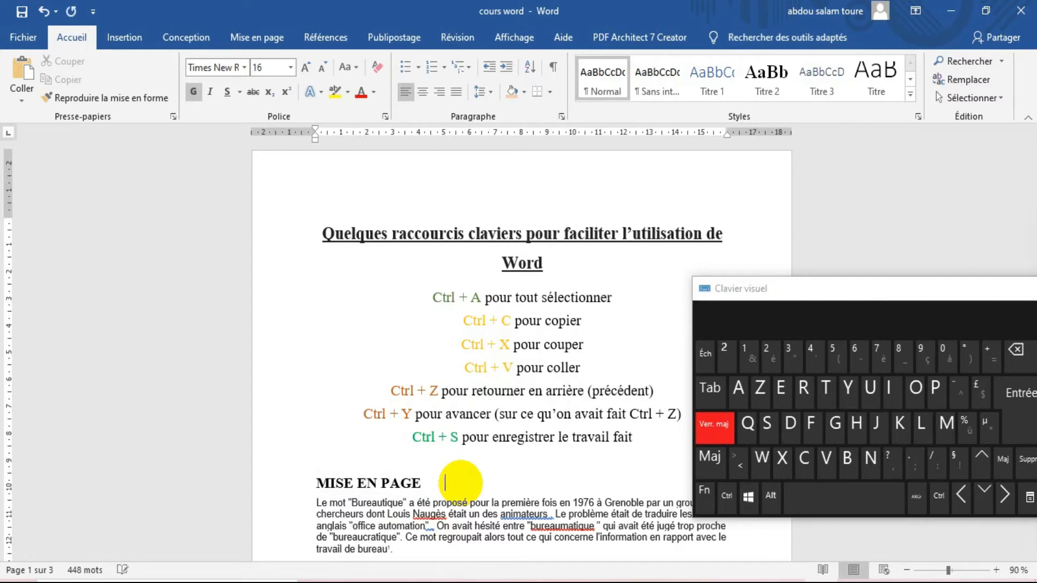
key(ctrl)
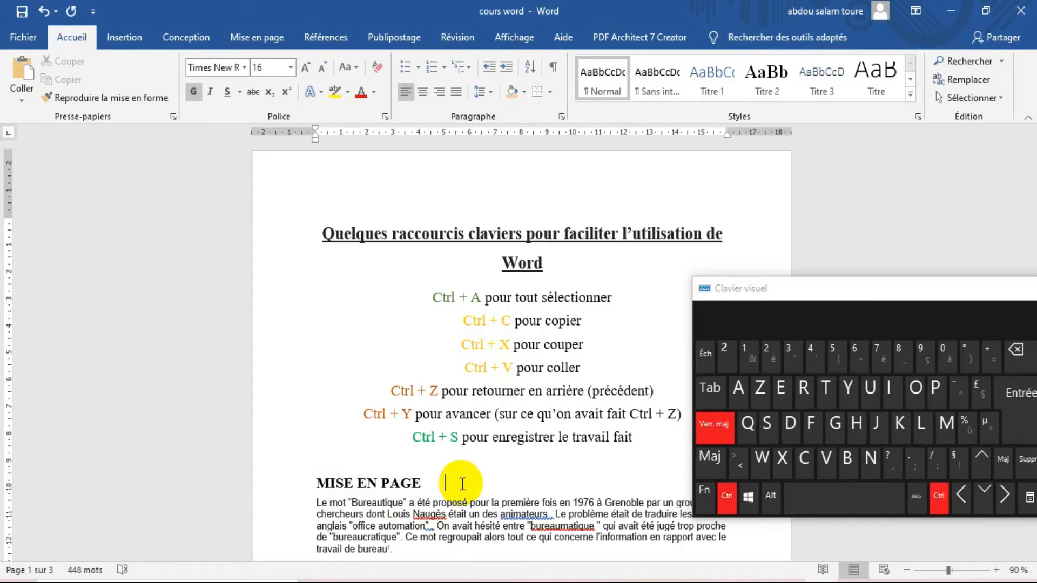
key(ctrl+v)
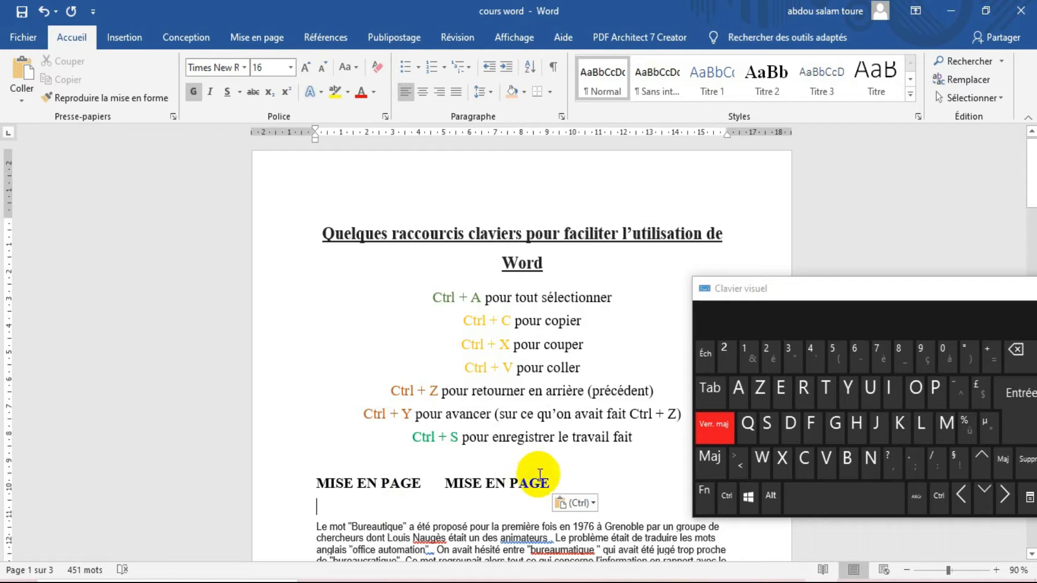
Cut the second MISE EN PAGE and paste it one tab further along the same line
drag(549, 477, 441, 477)
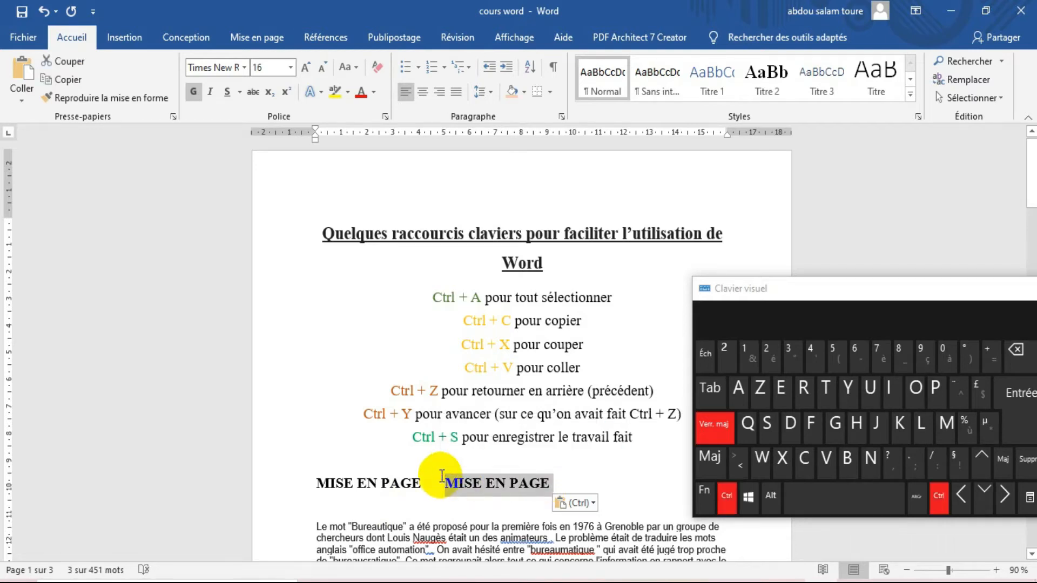
key(ctrl+x)
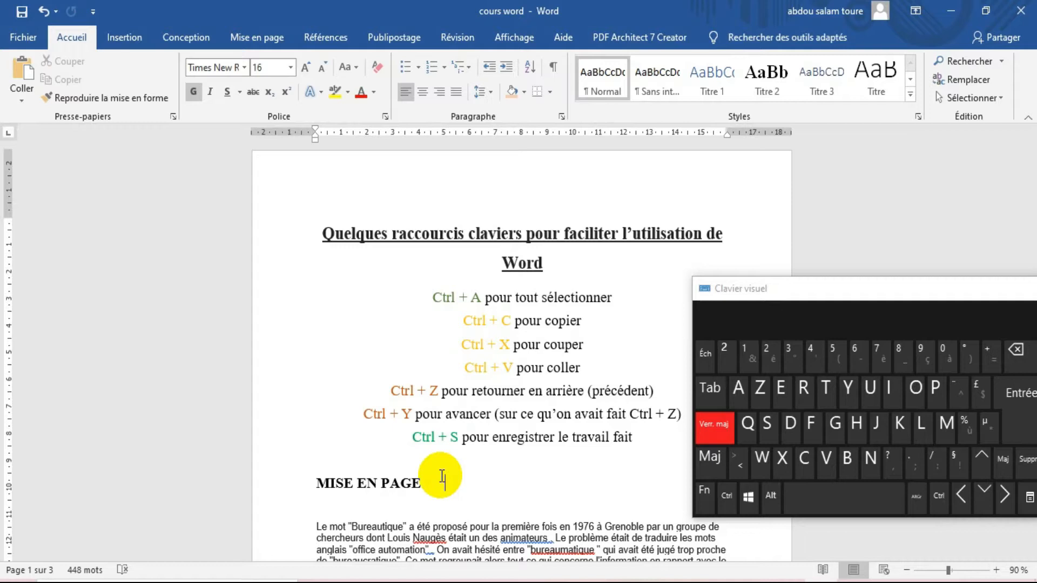
key(Tab)
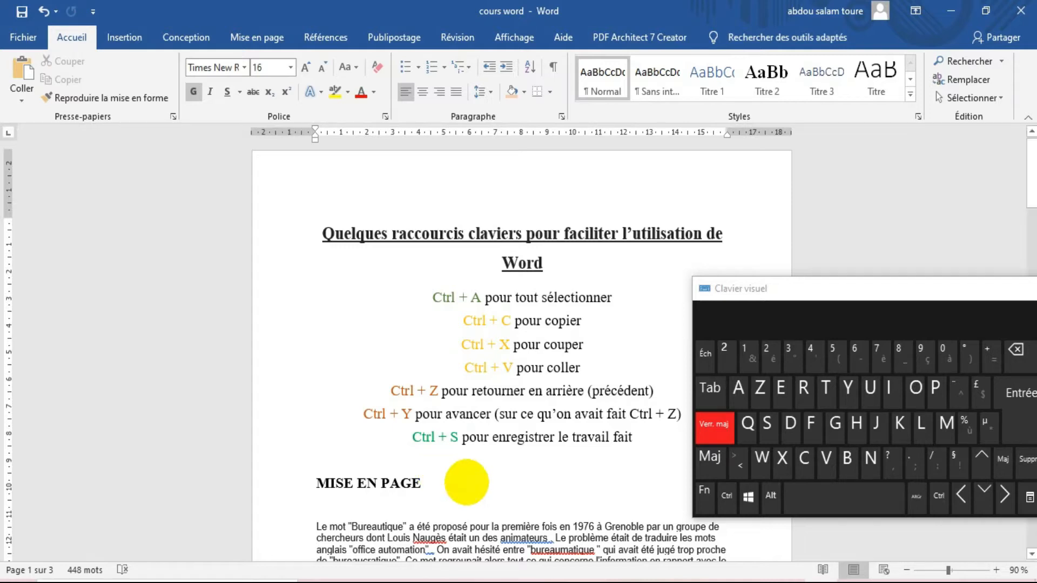
key(ctrl)
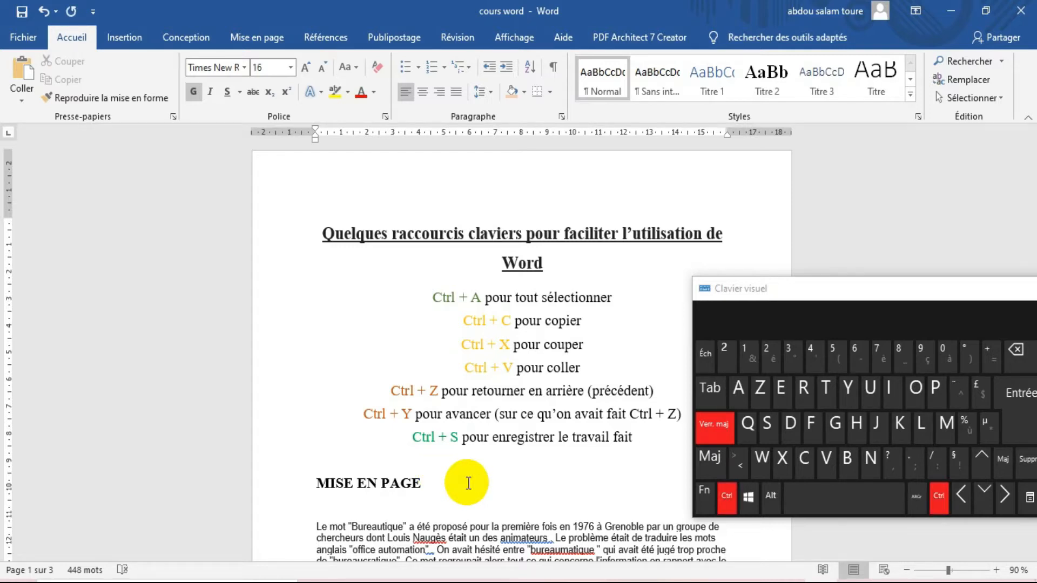
key(ctrl+v)
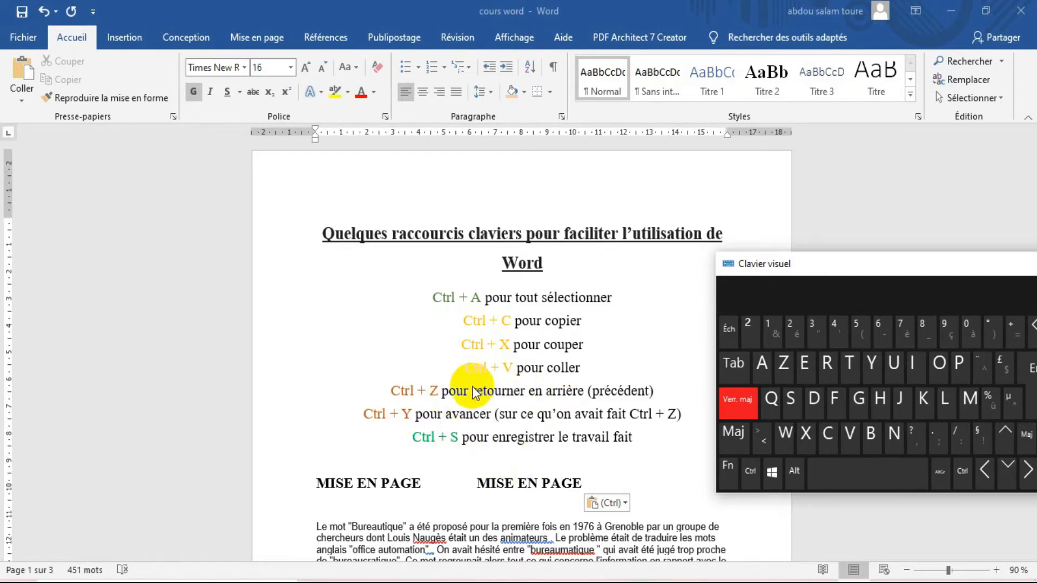
Undo the cutting and pasting until only the original MISE EN PAGE heading is left on its line
click(491, 395)
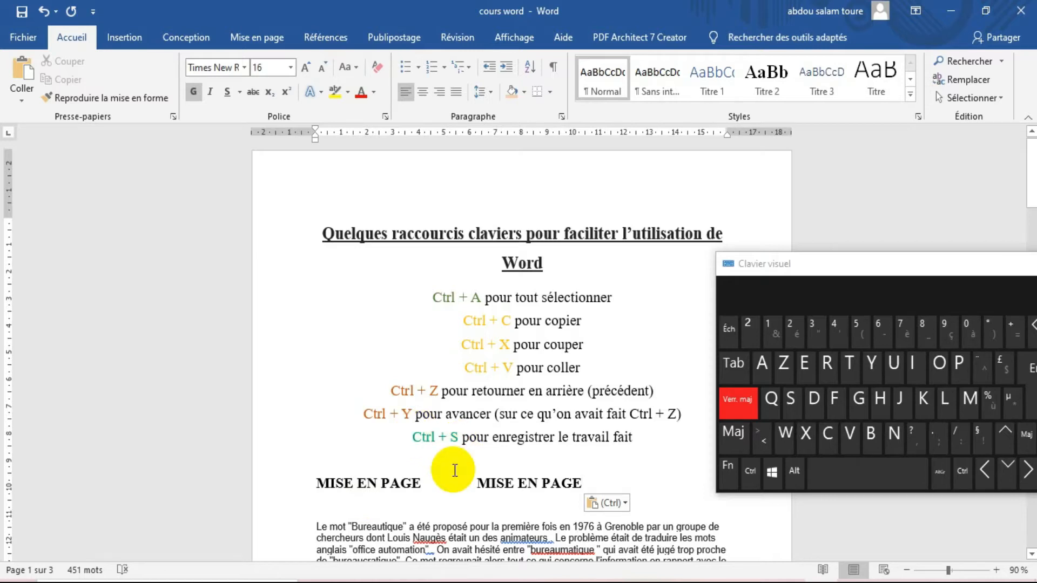
key(ctrl+z)
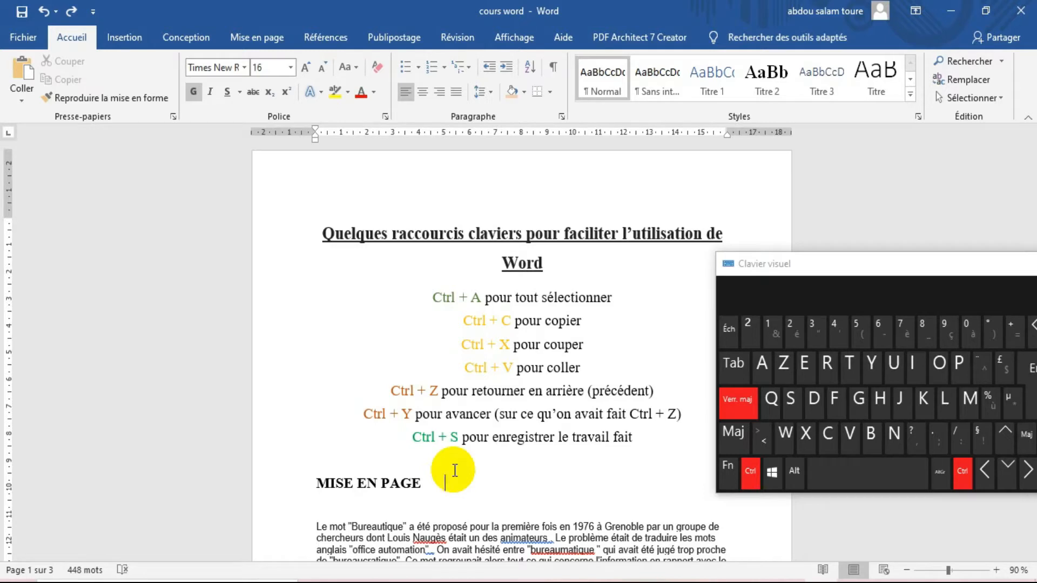
key(ctrl)
key(ctrl)
key(ctrl+v)
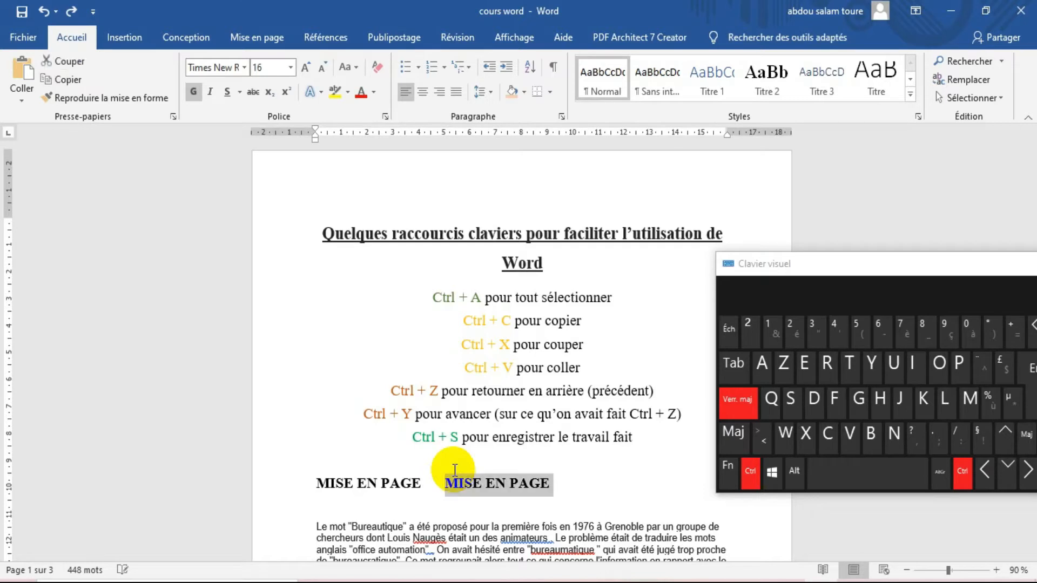
key(ctrl+z)
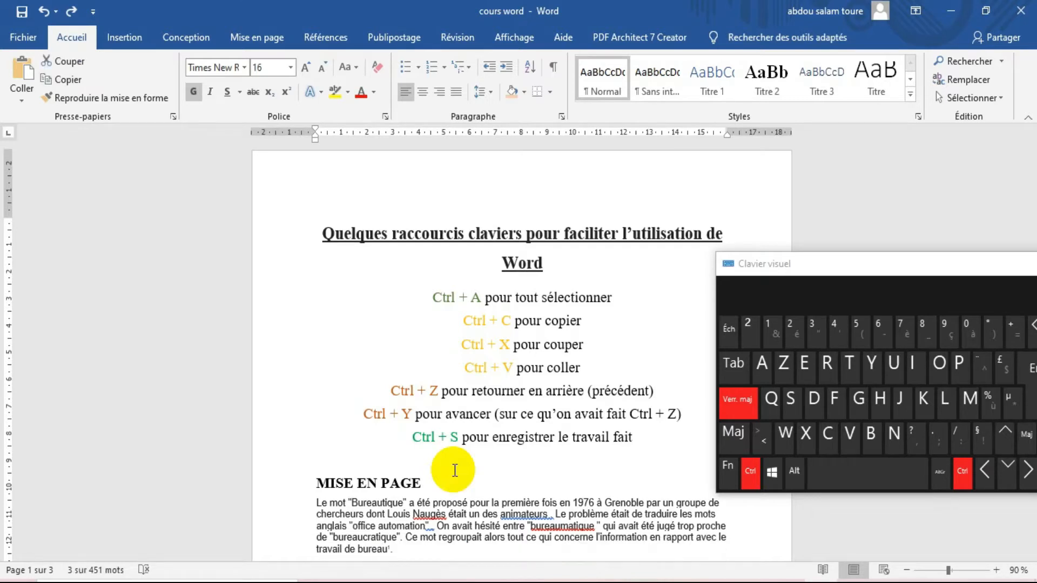
key(ctrl+z)
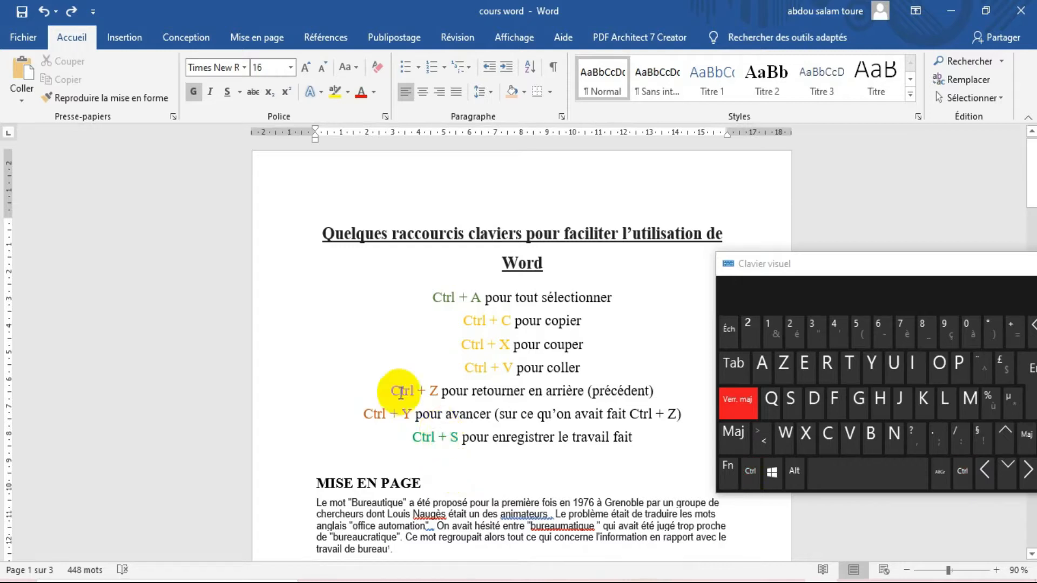
Redo the pasting of the second MISE EN PAGE beside the heading, then undo it again
click(464, 497)
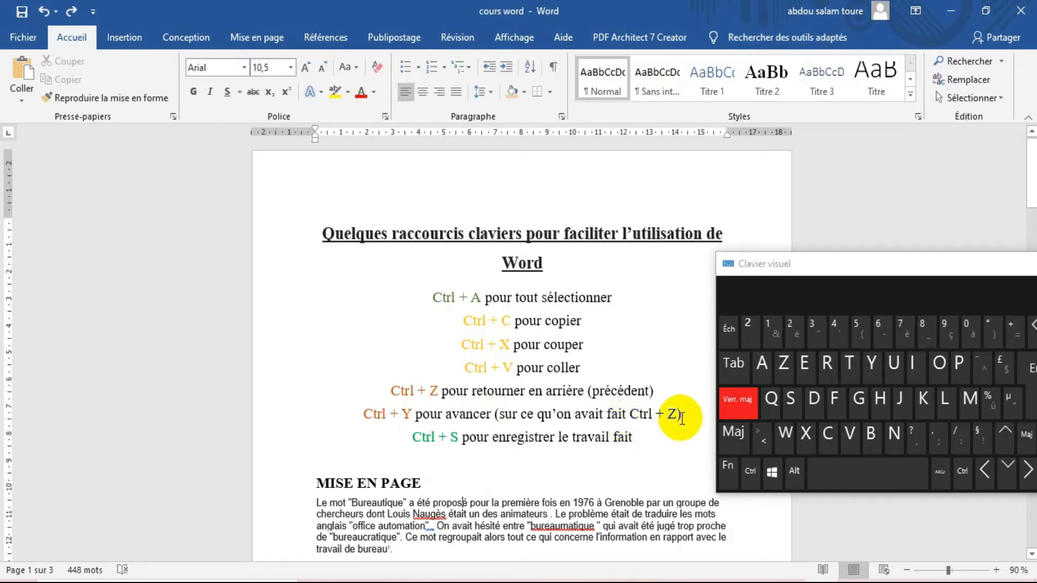
click(427, 481)
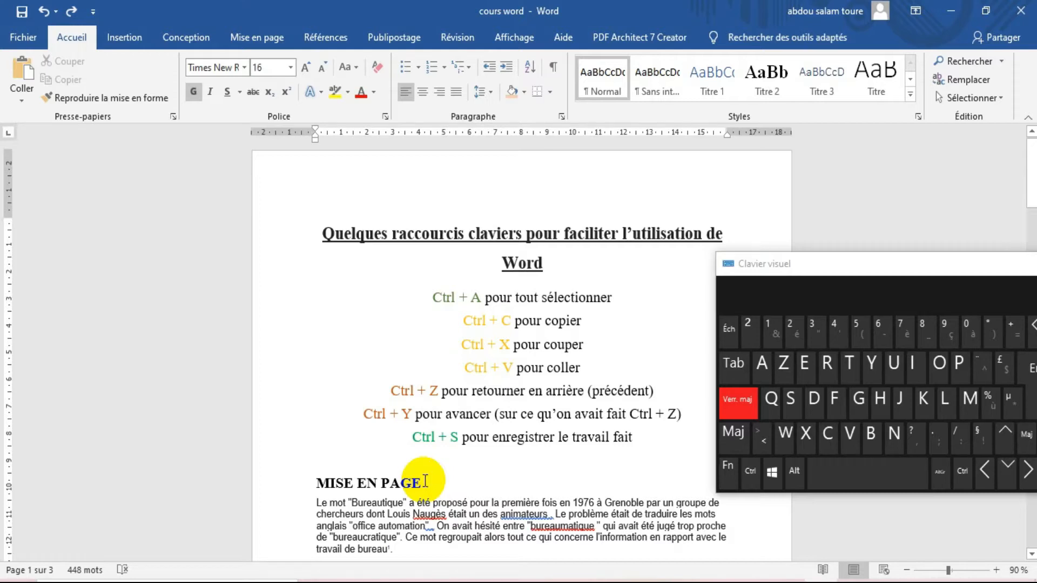
key(ctrl)
key(ctrl+y)
key(ctrl+y)
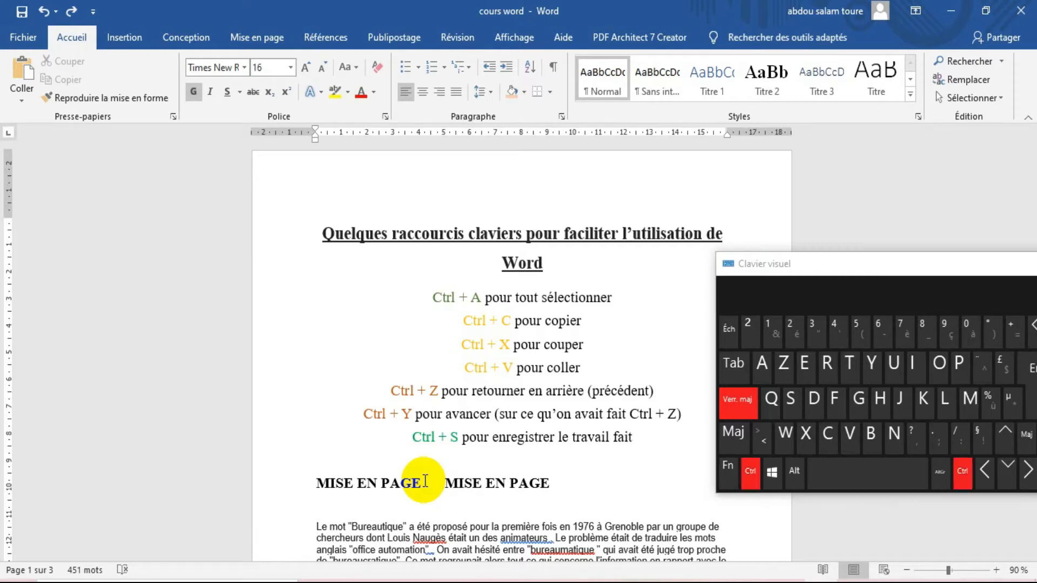
key(ctrl+z)
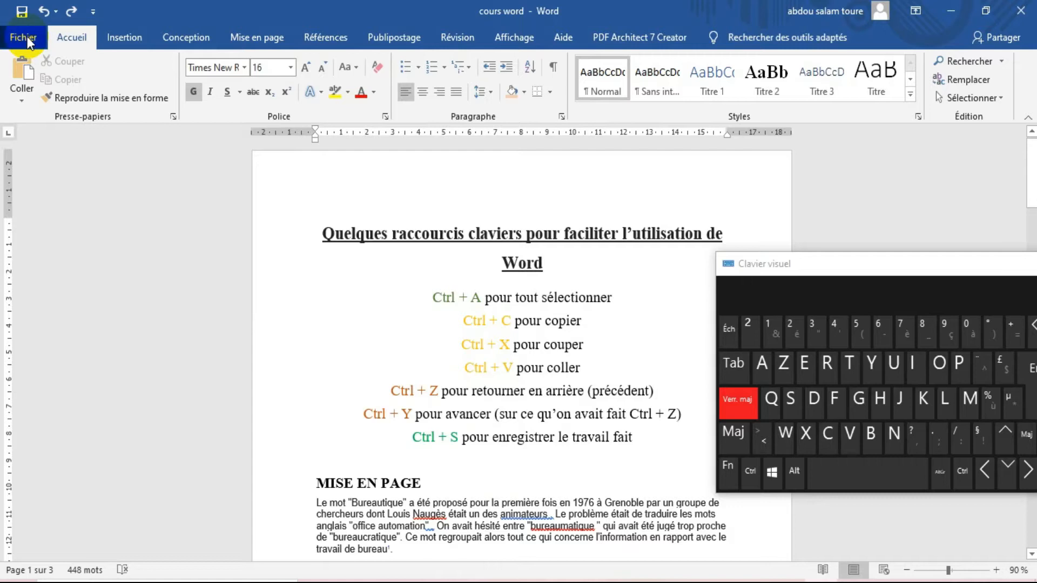
Bring up the Save As dialog for the Bureau folder, then leave it without saving the document
click(27, 36)
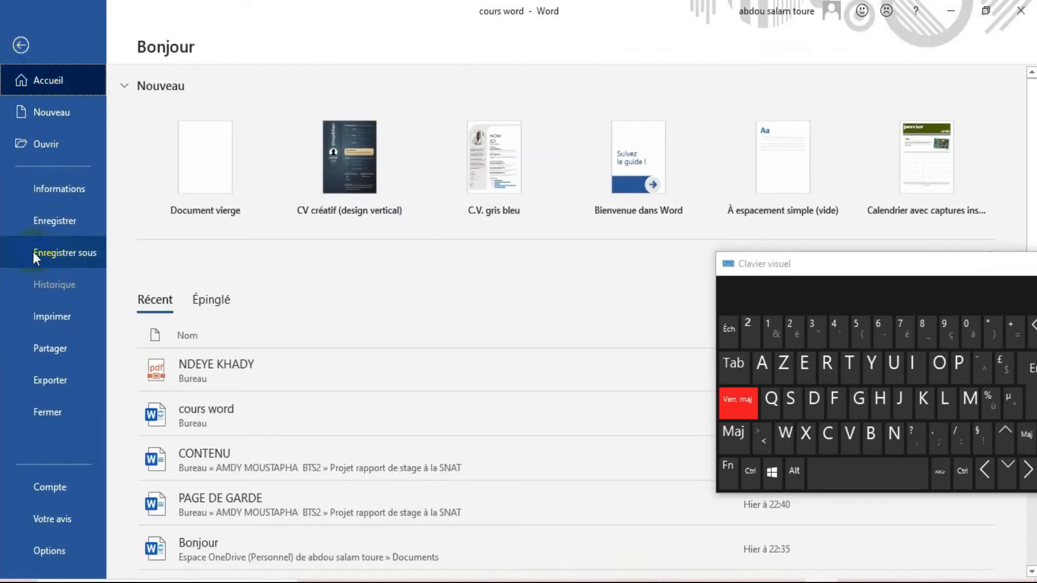
click(77, 253)
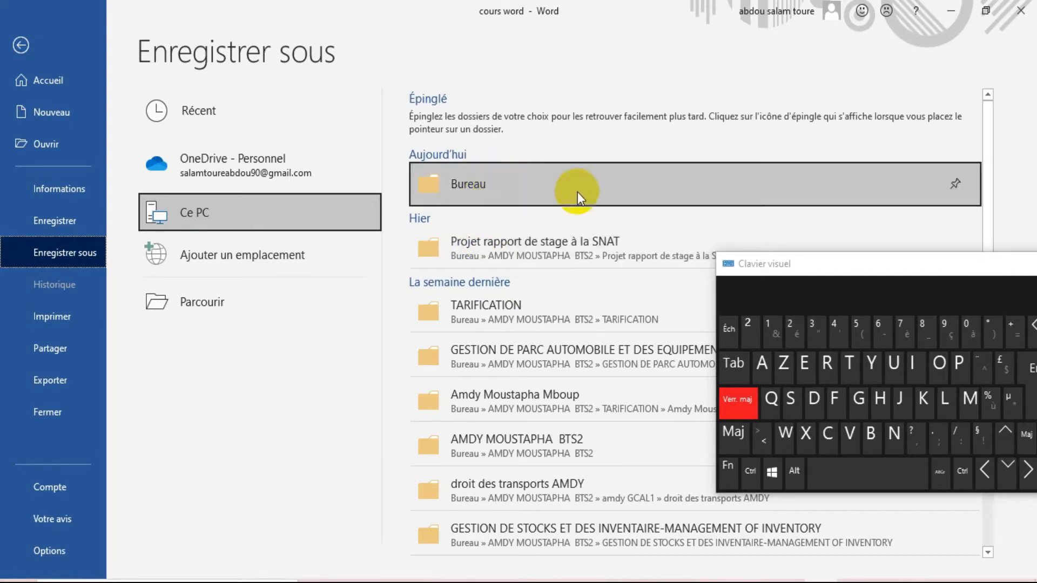
click(575, 178)
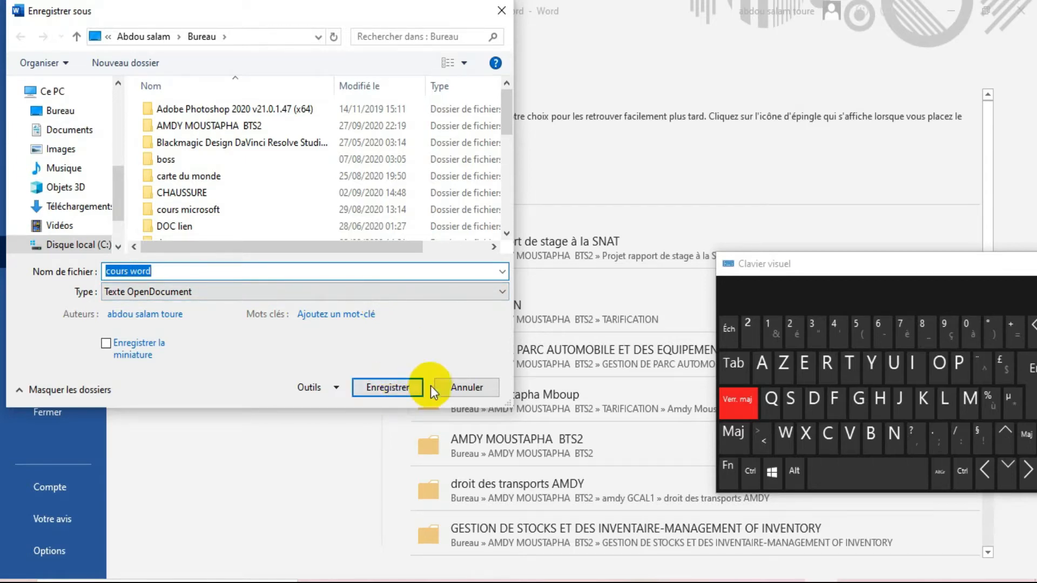
click(481, 388)
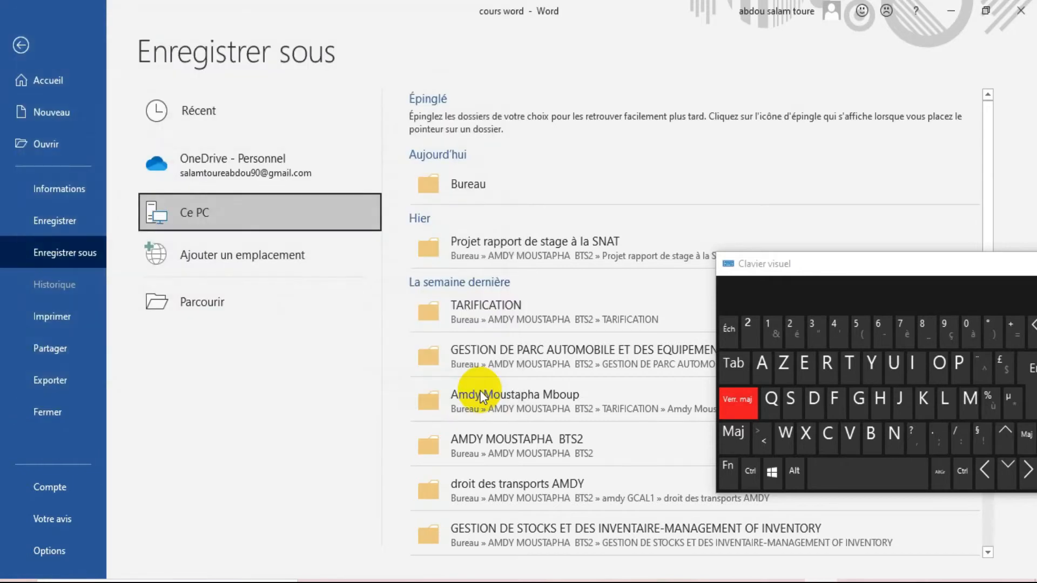
click(20, 44)
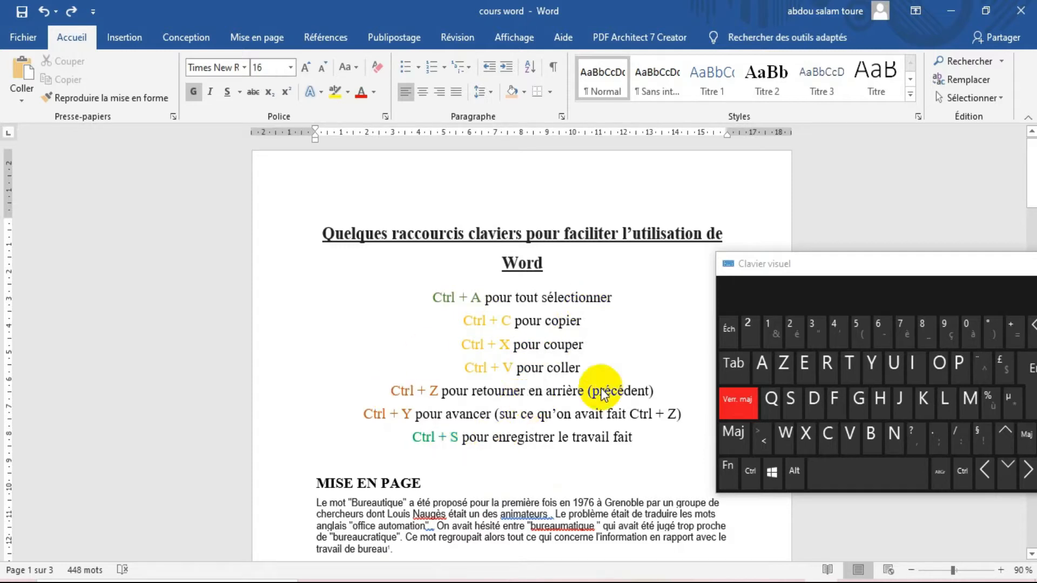
Close the on-screen keyboard that covers part of the document
drag(992, 264, 659, 251)
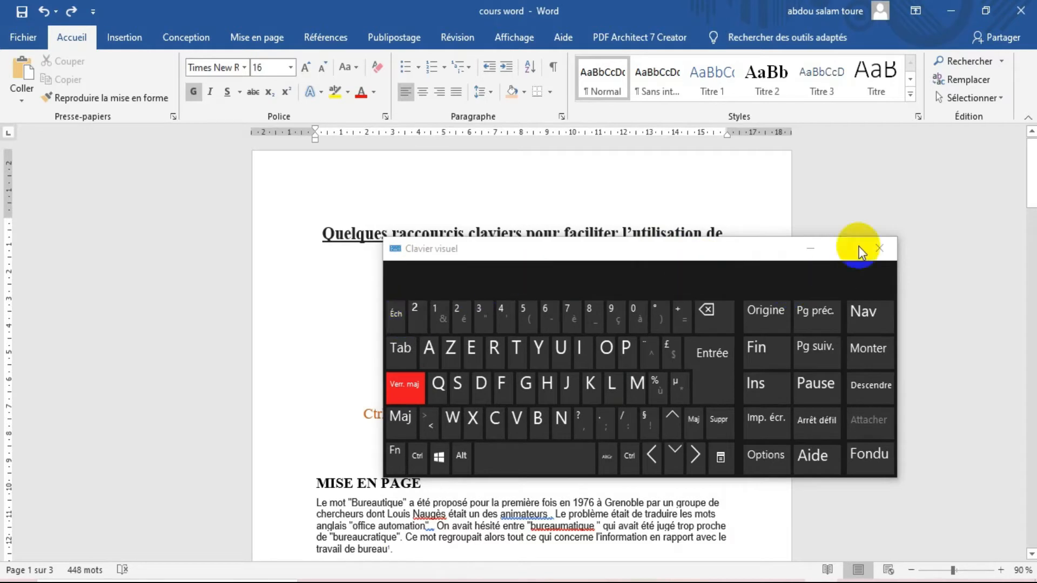
click(878, 249)
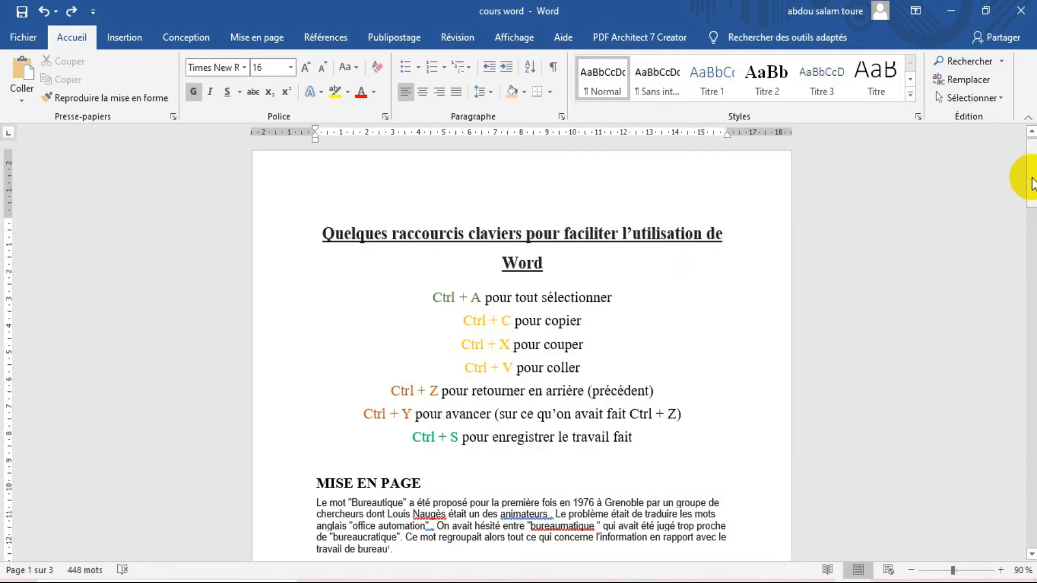
Insert a page break before the heading MISE EN PAGE so that it starts a new page
drag(1033, 184, 1032, 212)
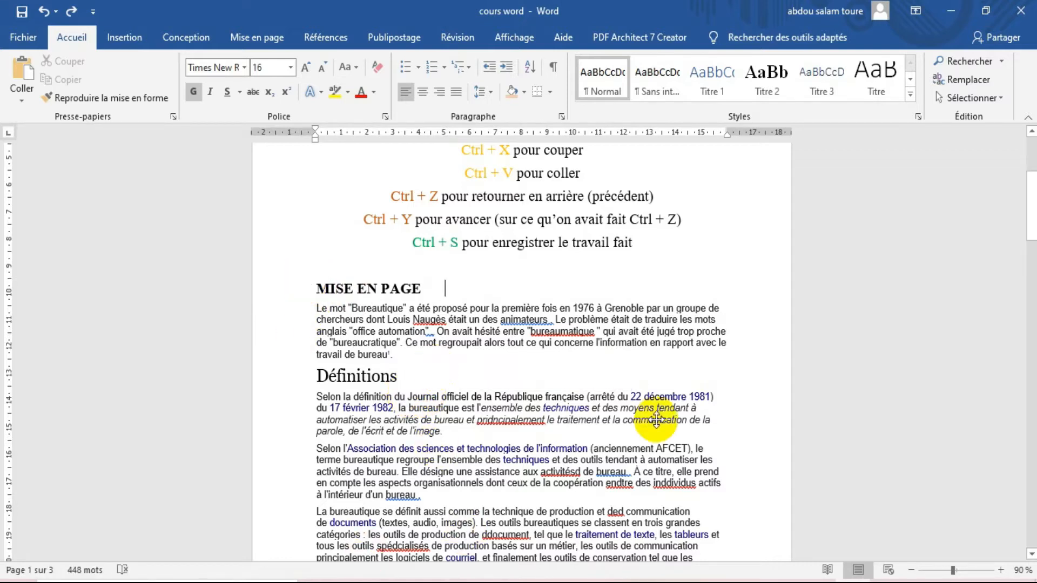
drag(1032, 197, 1018, 289)
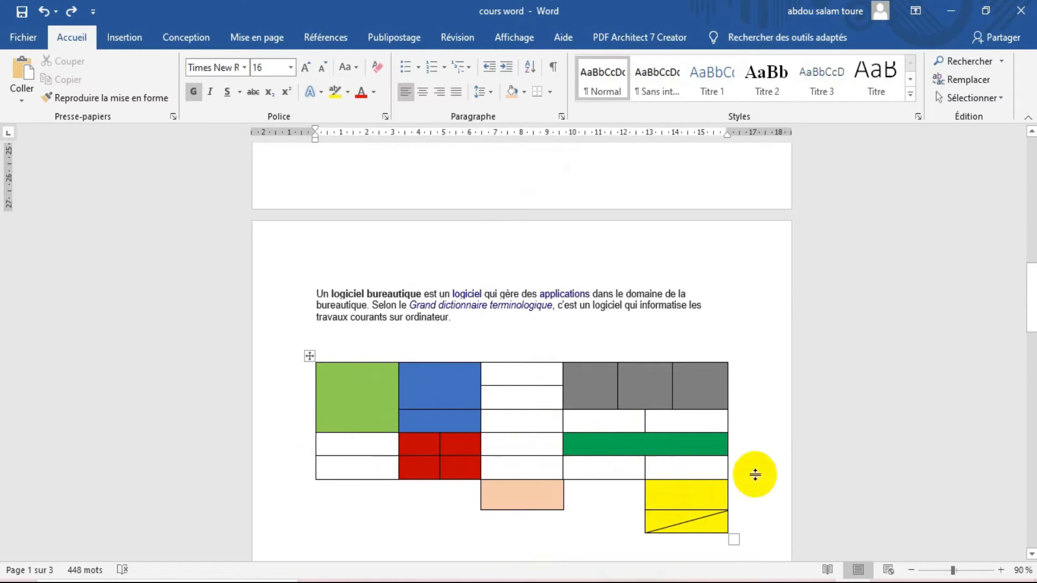
drag(1025, 283, 1029, 199)
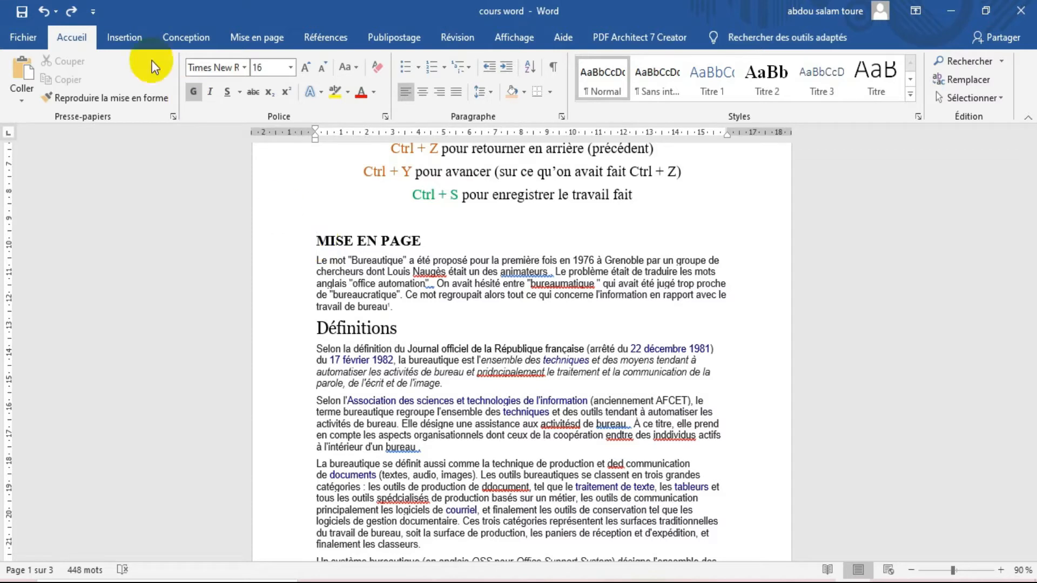
click(123, 40)
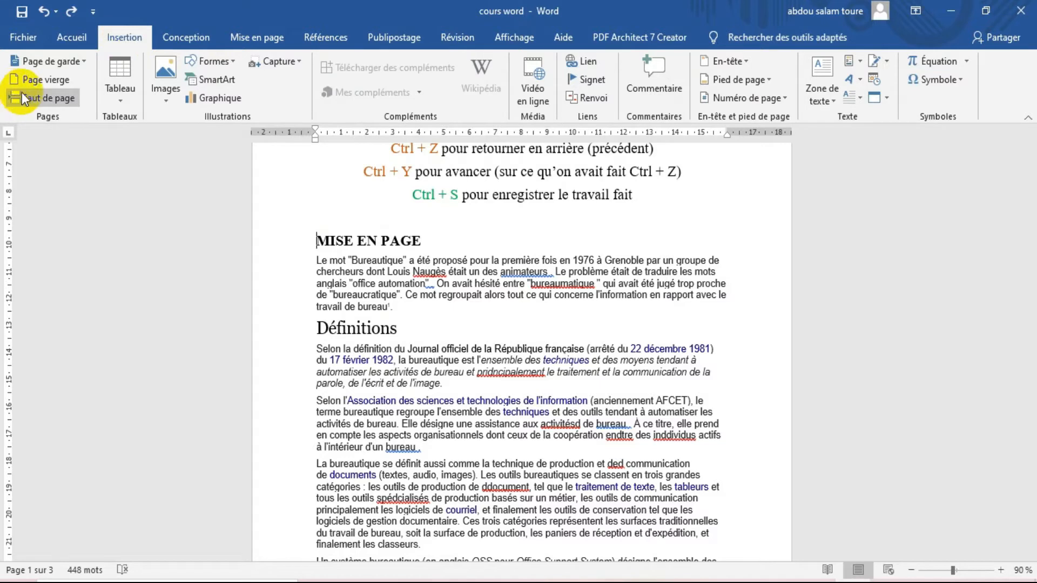
click(55, 94)
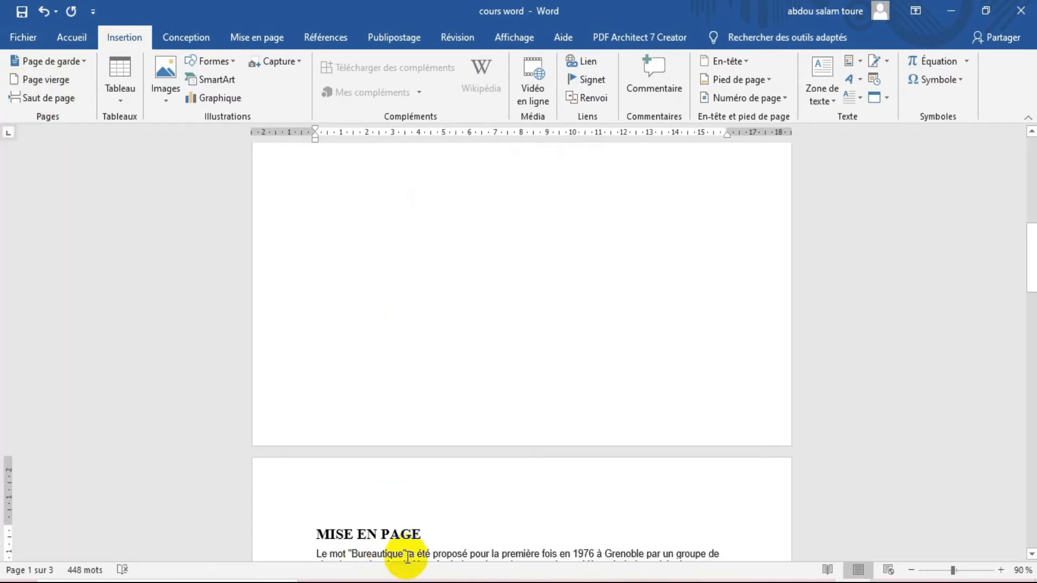
Ignore all spelling flags for the surname in the first paragraph under MISE EN PAGE
drag(1033, 273, 1032, 318)
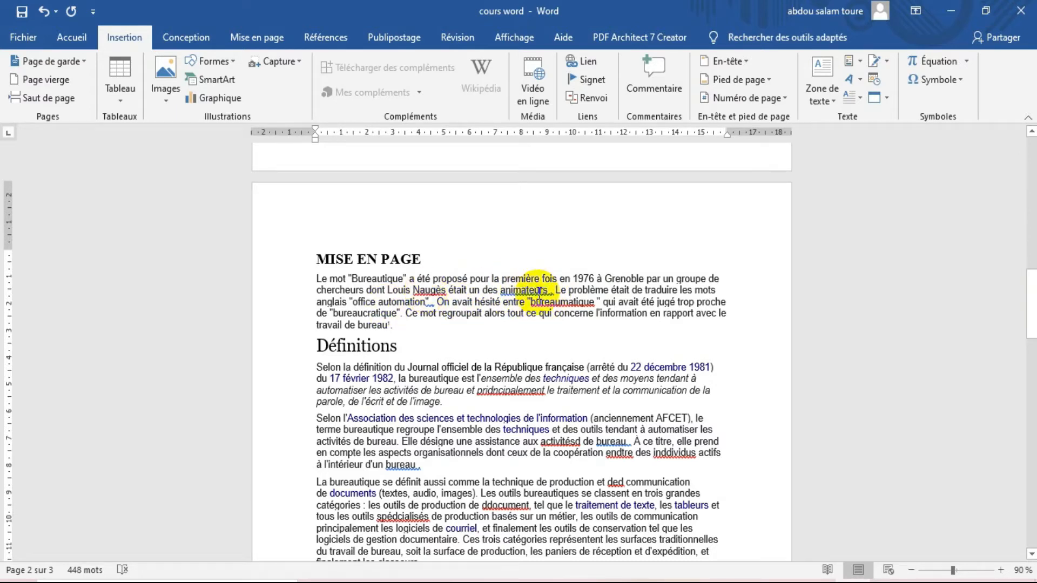
right_click(427, 292)
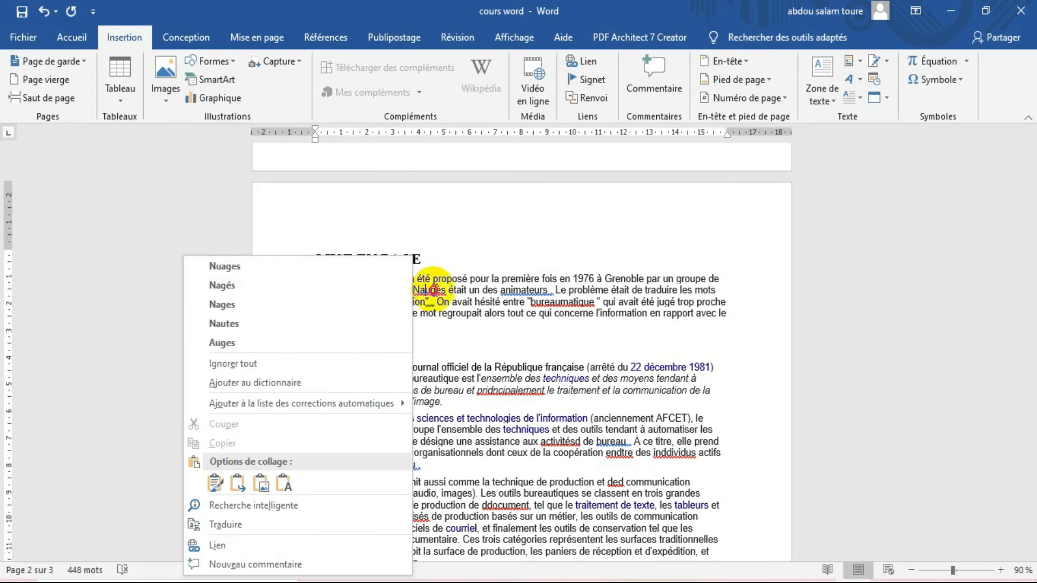
click(435, 284)
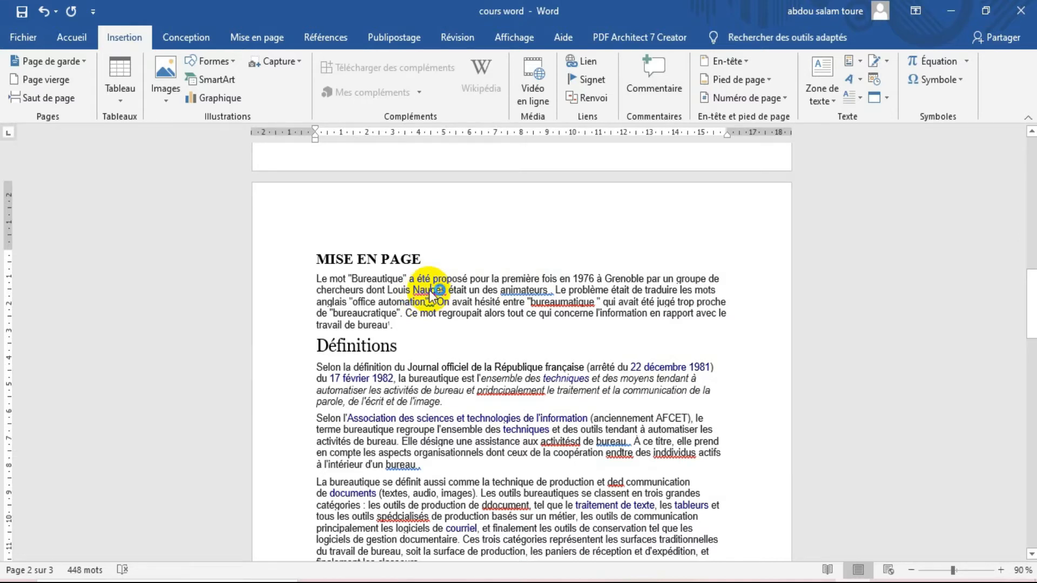
right_click(431, 295)
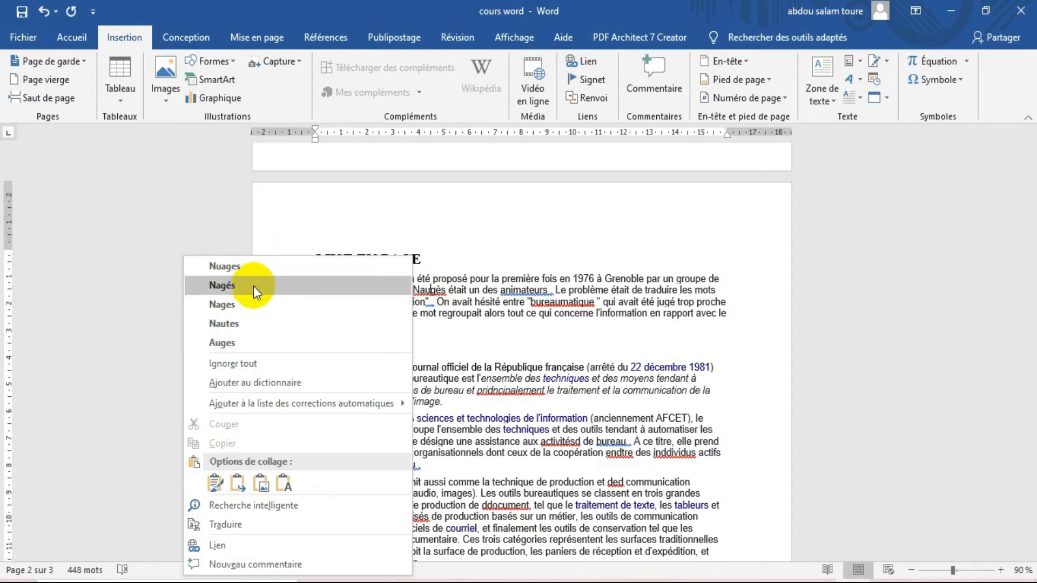
click(424, 297)
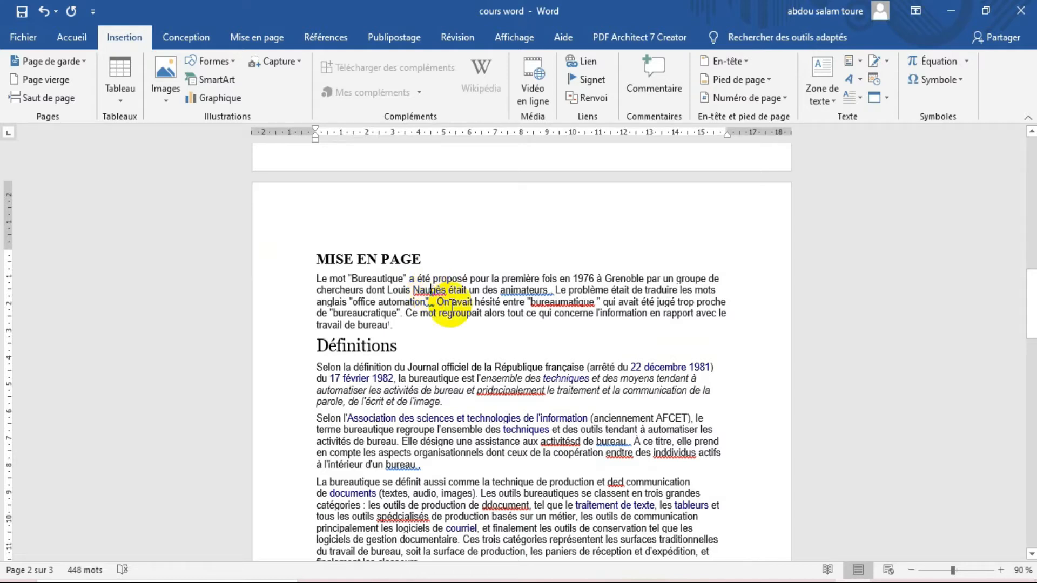
right_click(426, 287)
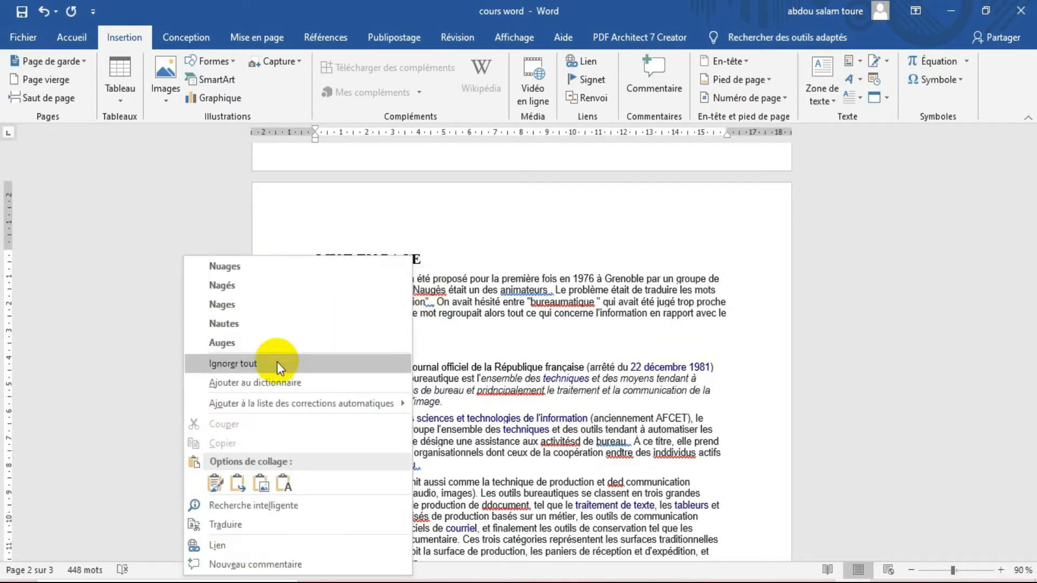
click(252, 365)
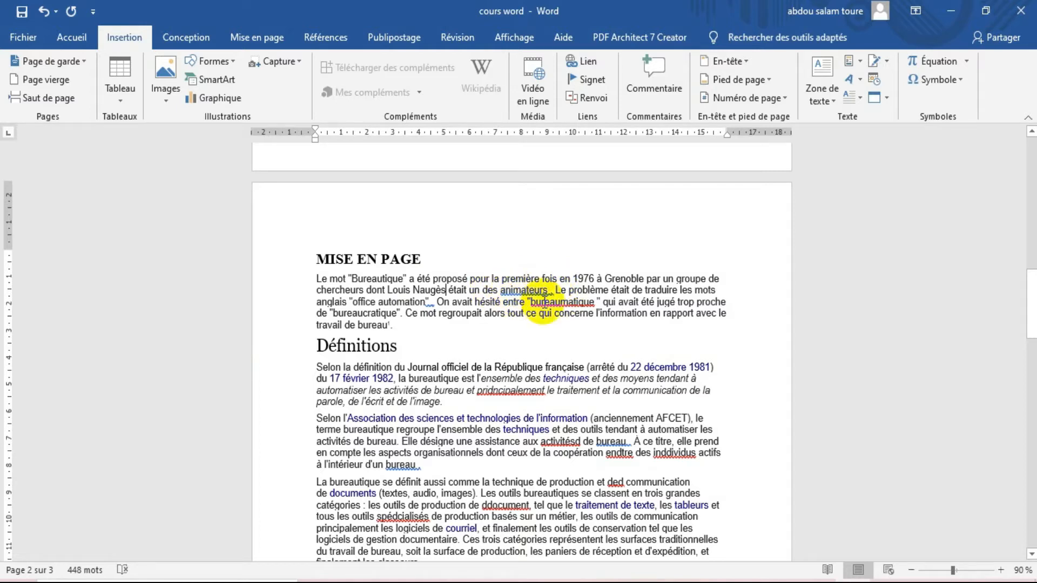
Correct the flagged items in the paragraph under MISE EN PAGE to the suggestions "animateurs." and "bureautique"
right_click(534, 291)
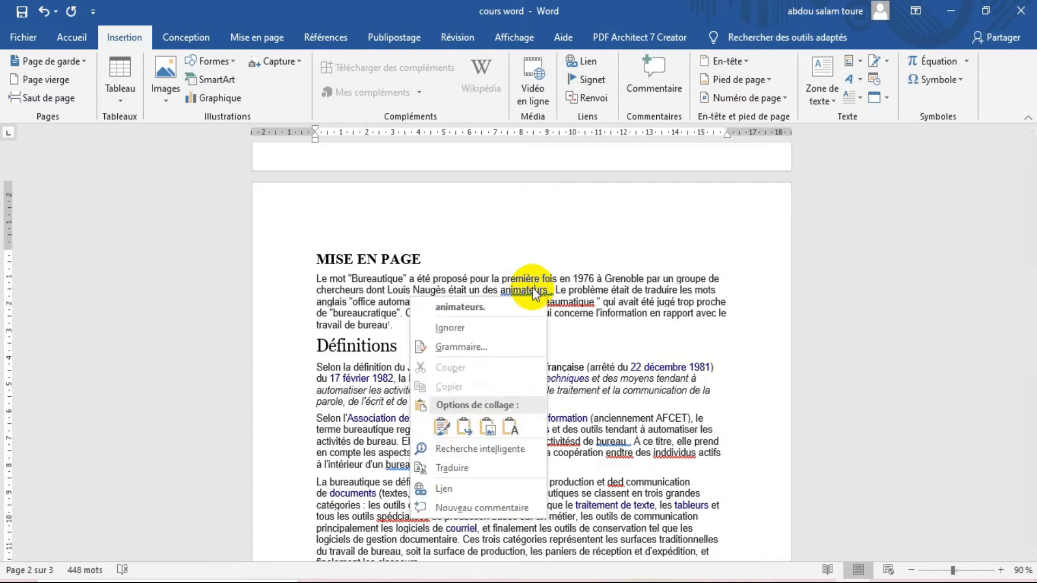
click(489, 307)
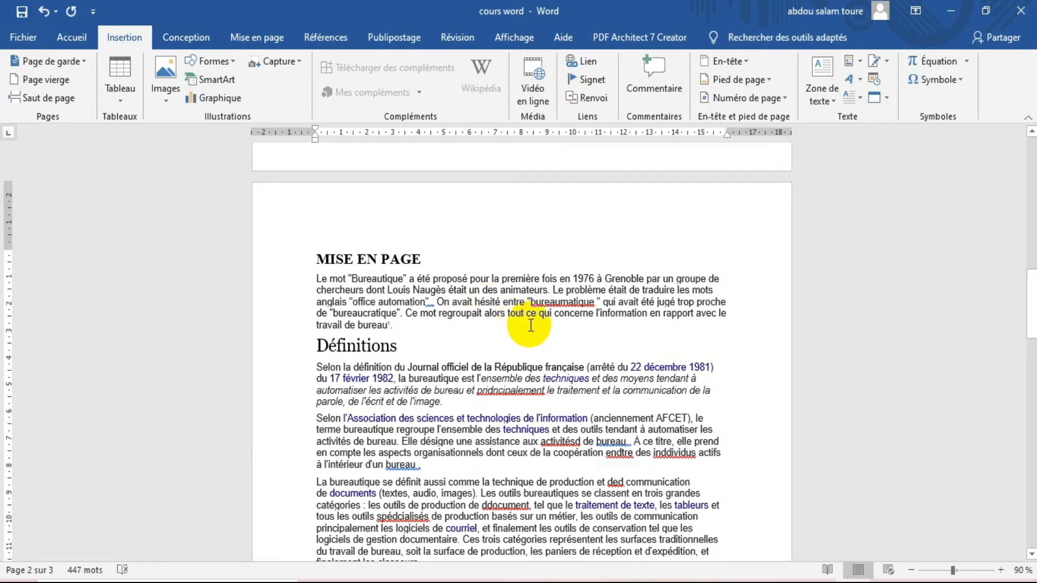
right_click(570, 304)
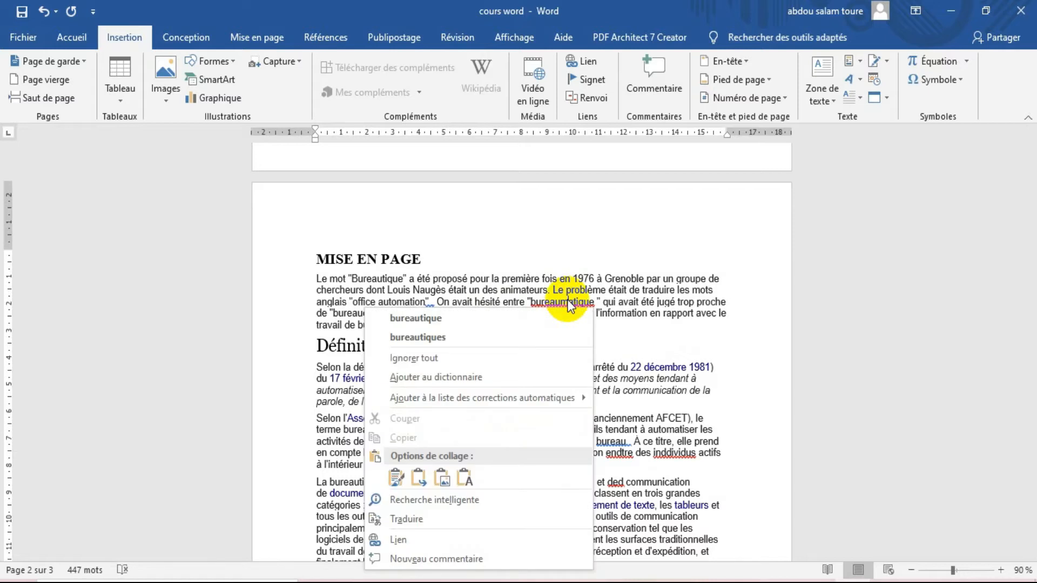
click(433, 326)
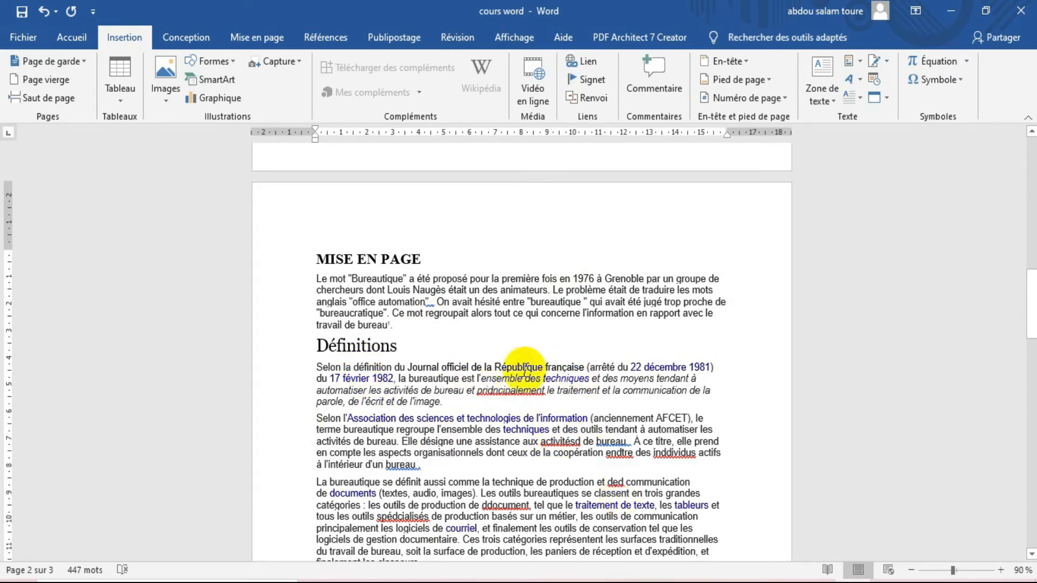
Correct the misspelled words in the first two Définitions paragraphs to the suggestions "principalement" and "activités"
right_click(511, 390)
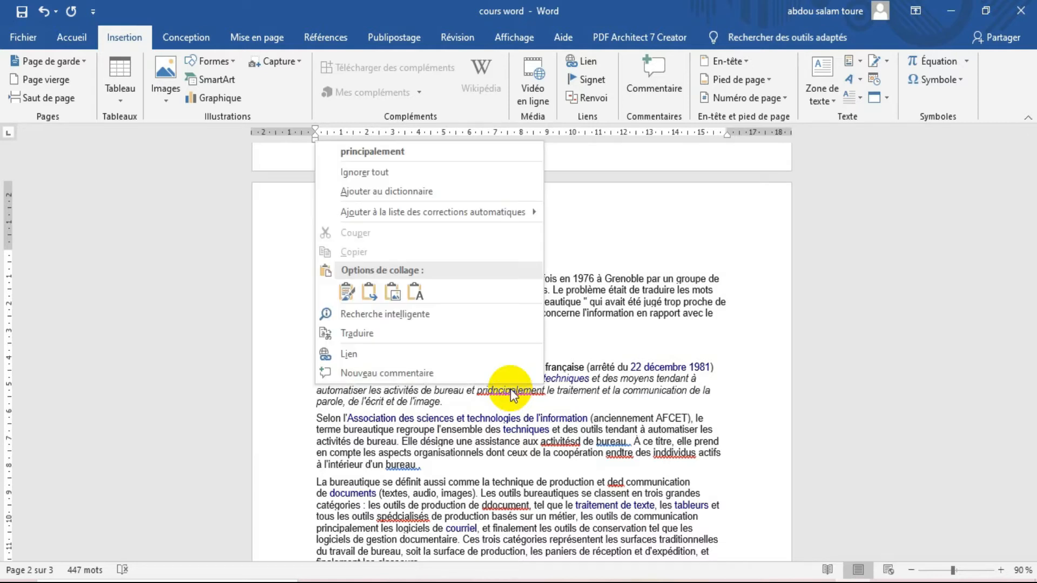
click(398, 152)
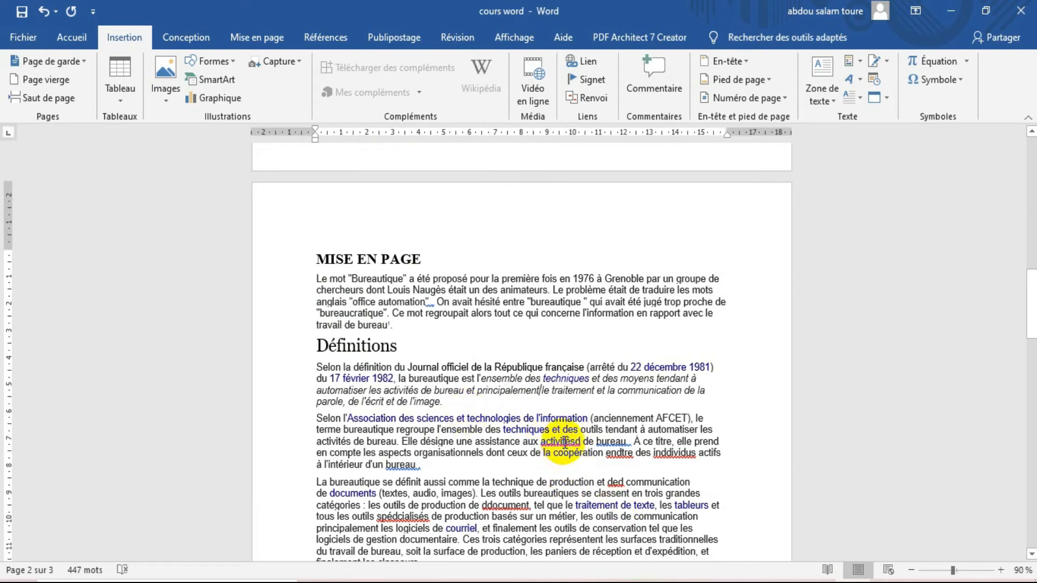
right_click(563, 442)
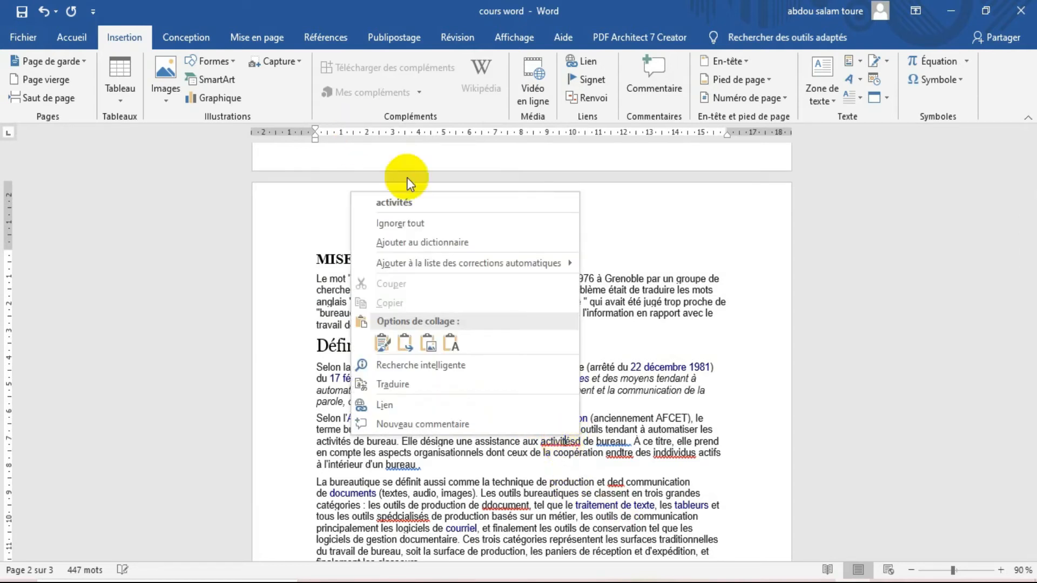
click(410, 200)
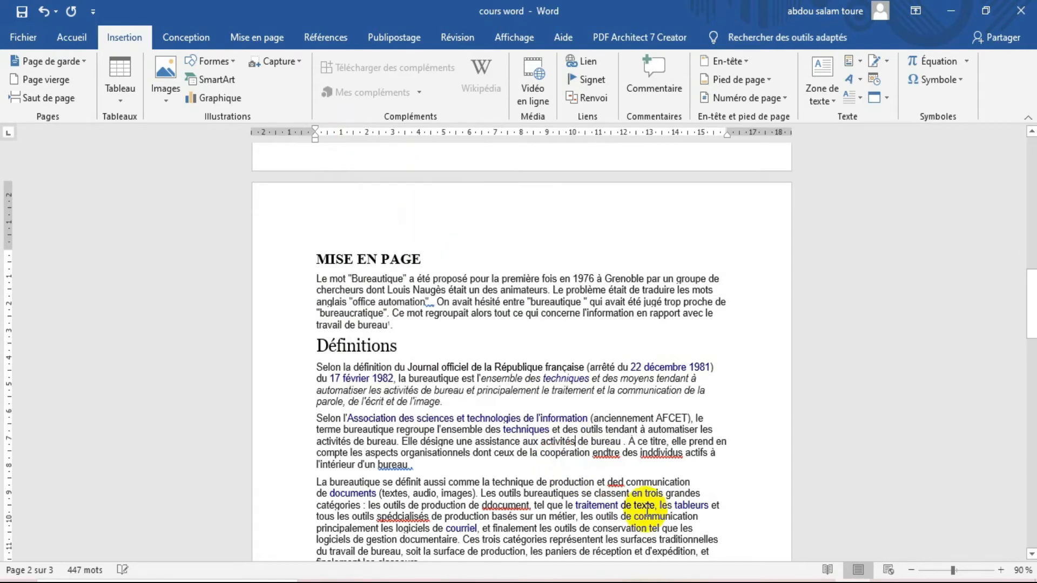
Remove the stray space before the period in "activités de bureau." and correct the misspelled word before "actifs" to "individus"
right_click(606, 438)
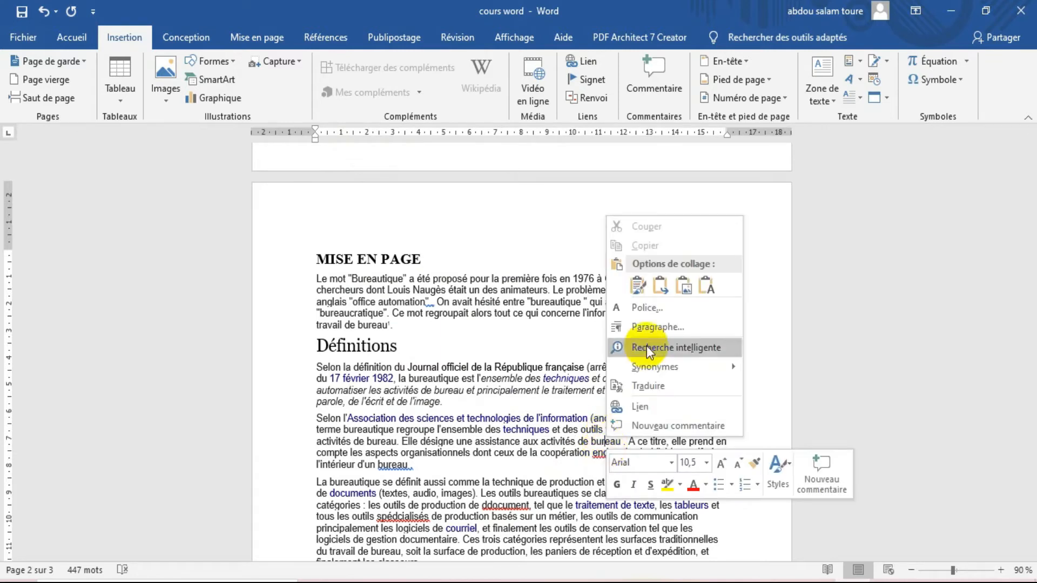
key(Escape)
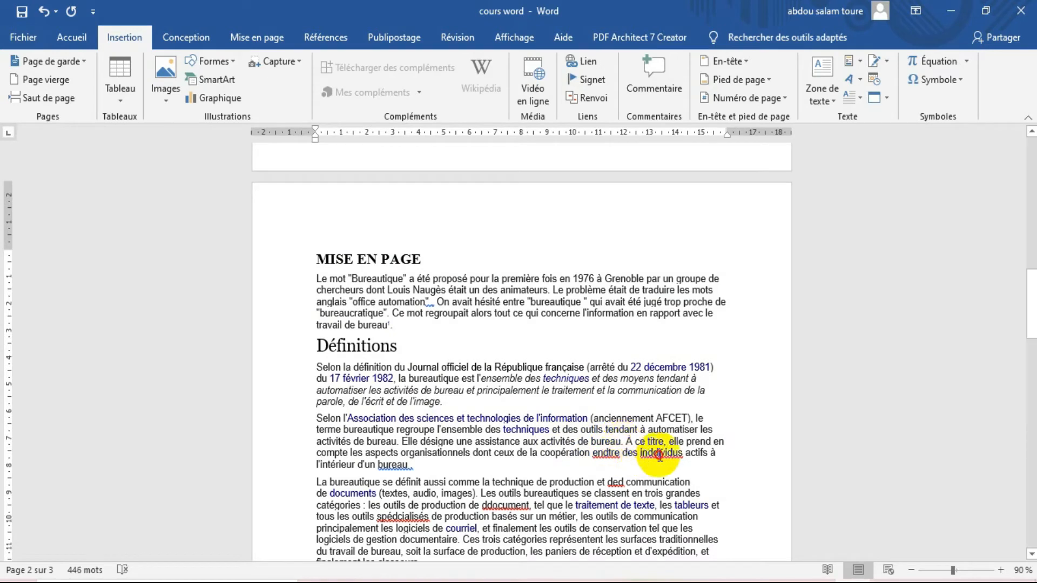
right_click(659, 455)
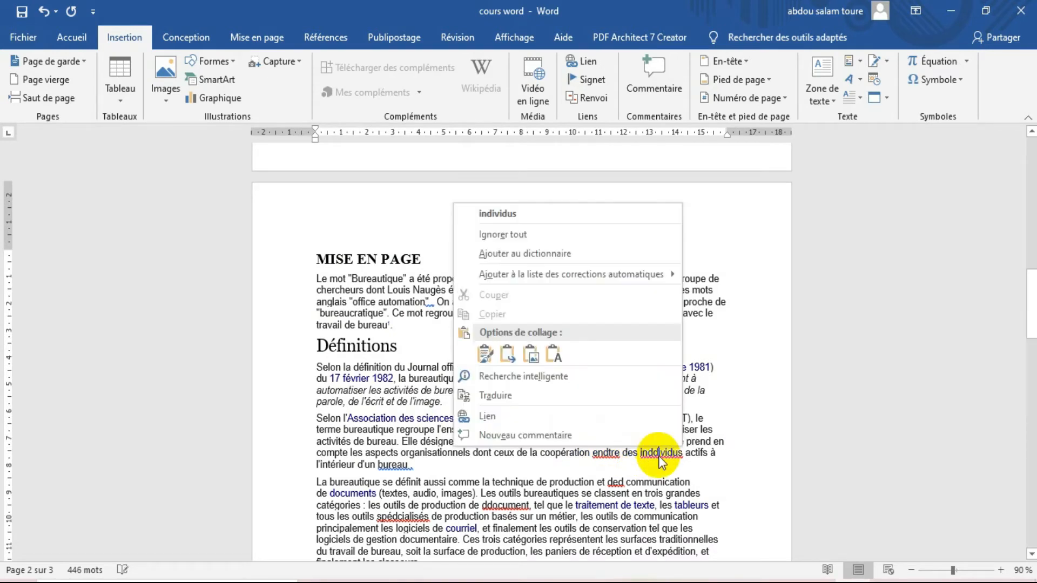
click(513, 211)
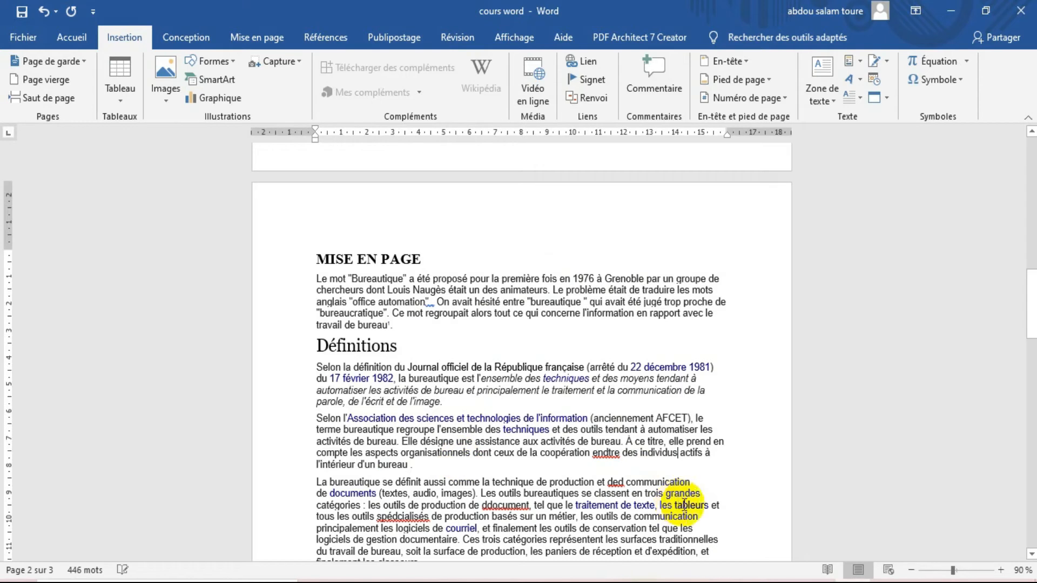
Correct the misspelled word after "coopération" to "entré" and the one before "communication" in the next paragraph to "de"
right_click(601, 453)
click(455, 148)
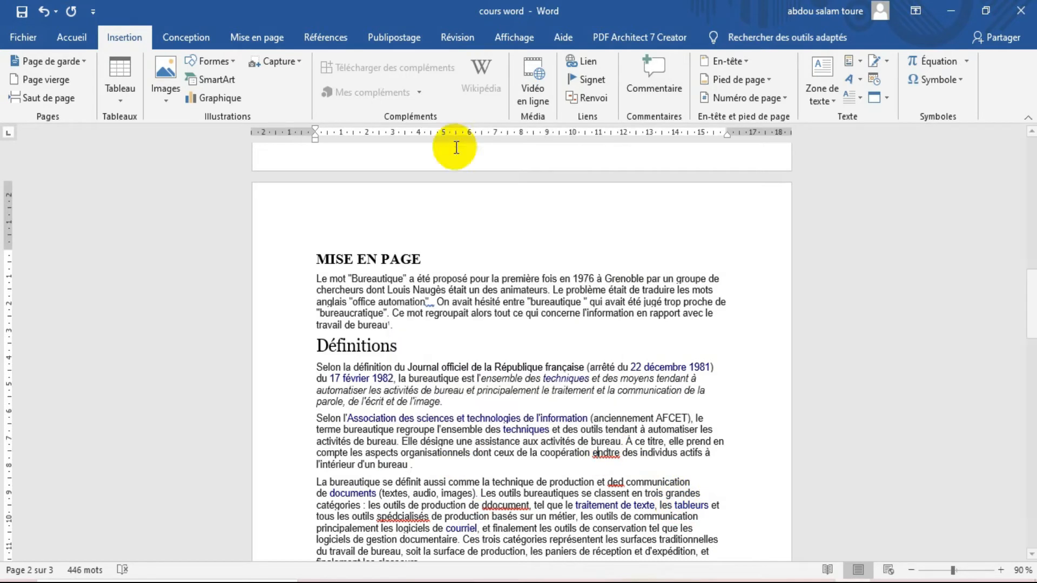
right_click(615, 481)
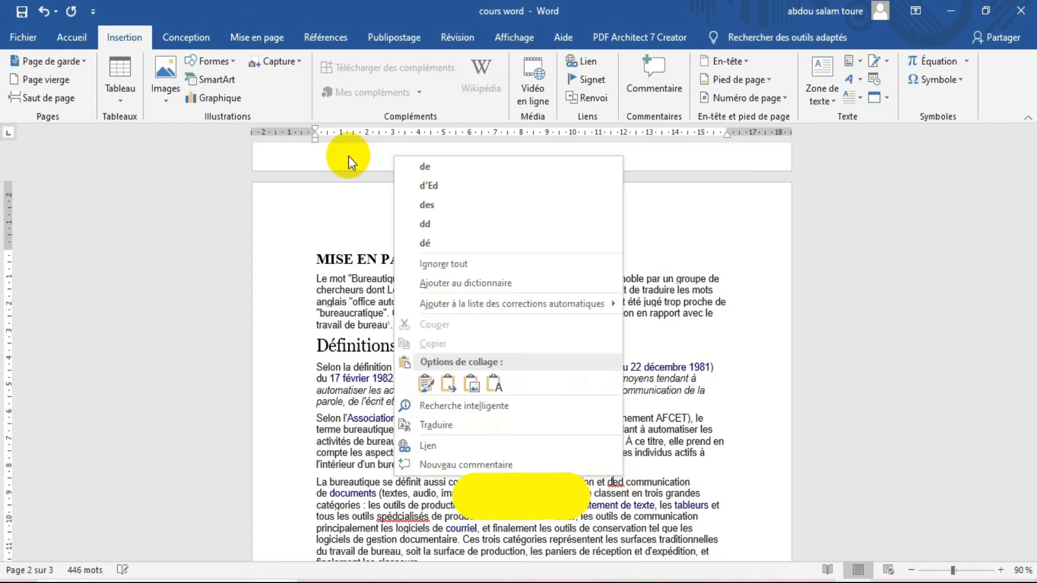
click(435, 165)
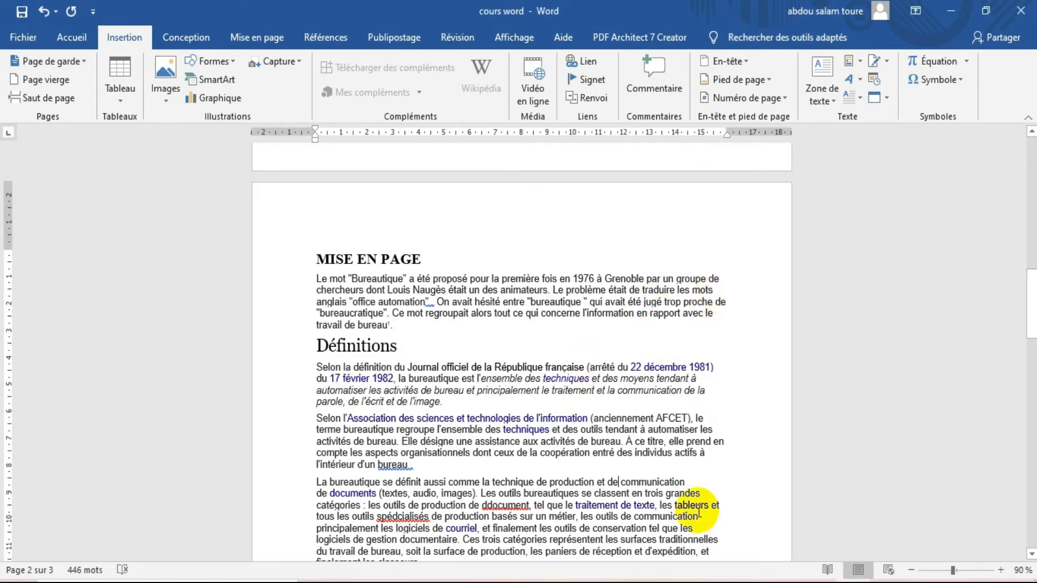
drag(1029, 346, 1024, 324)
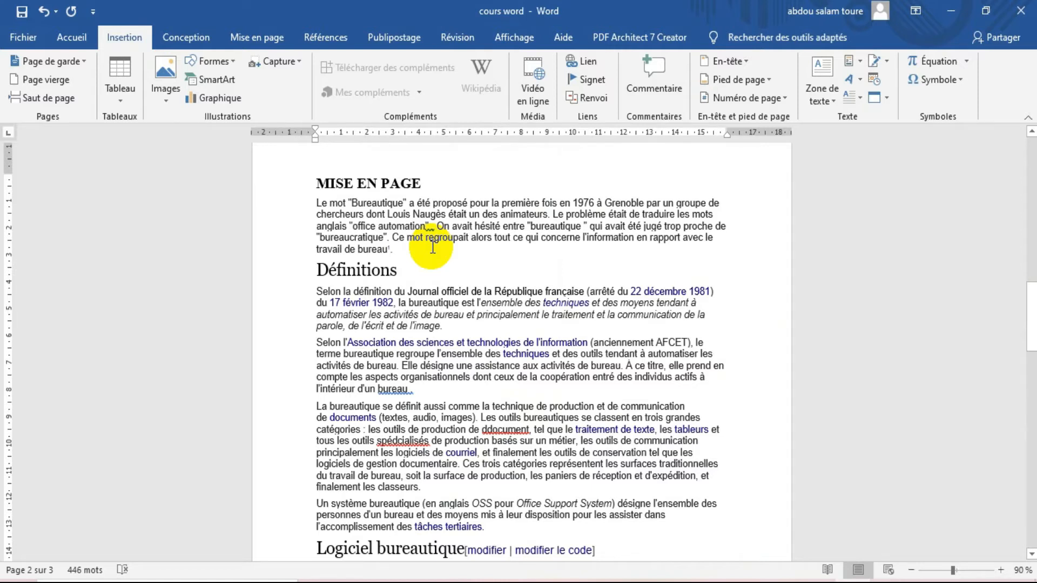
Justify all the text of the document
key(ctrl+a)
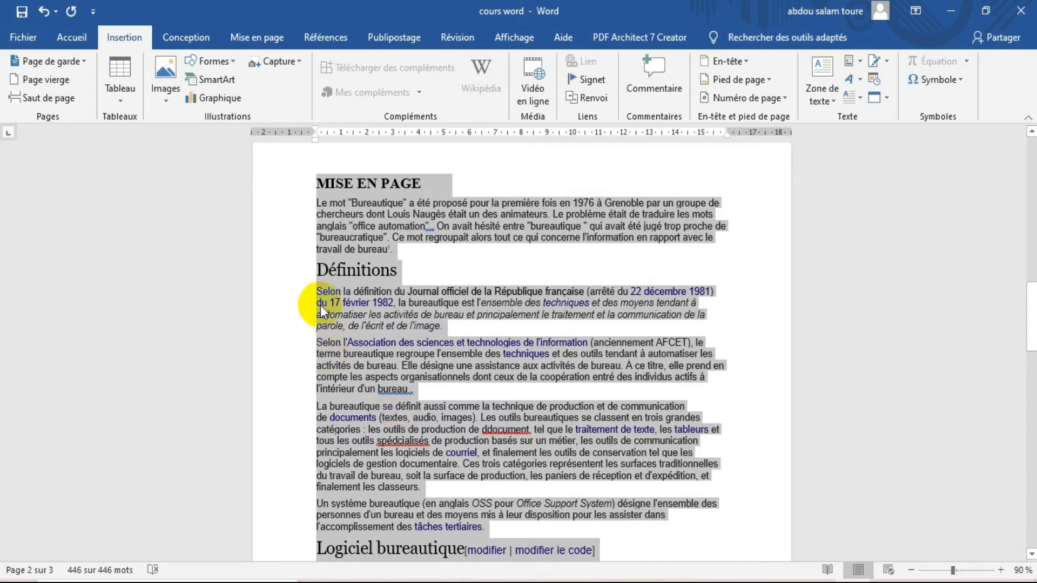
click(73, 38)
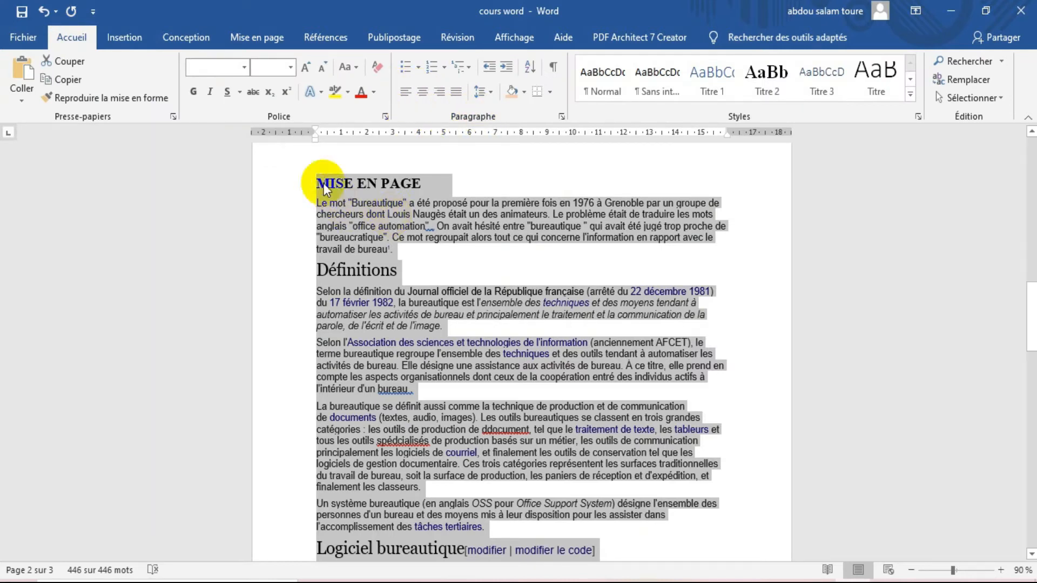
click(457, 92)
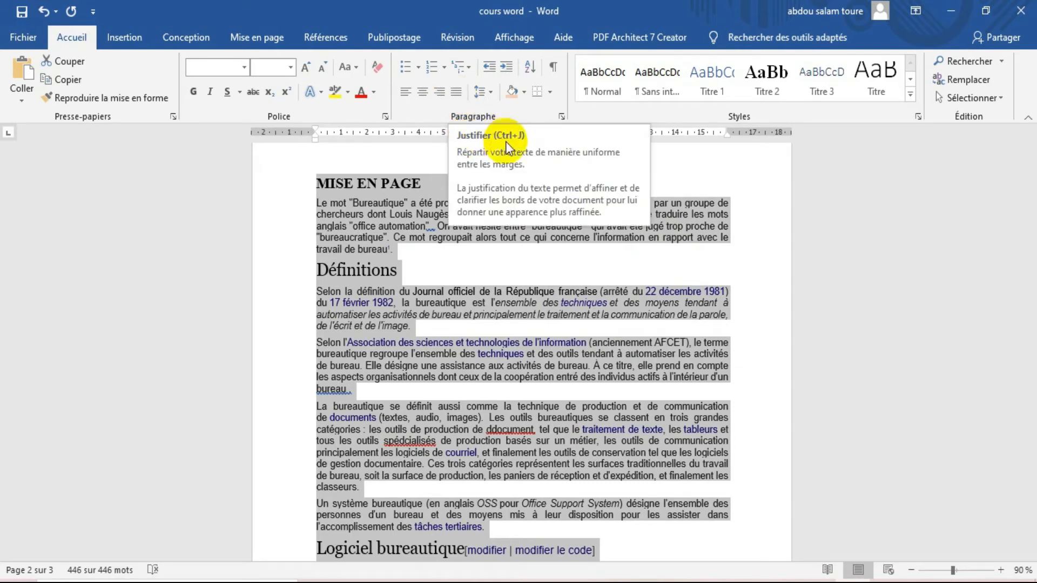
click(567, 291)
Correct the flagged punctuation after "office automation" in the MISE EN PAGE paragraph, accepting the period spacing suggestion and "automation »"
mouse_move(1031, 311)
mouse_down()
mouse_move(1004, 354)
mouse_move(1021, 303)
mouse_up()
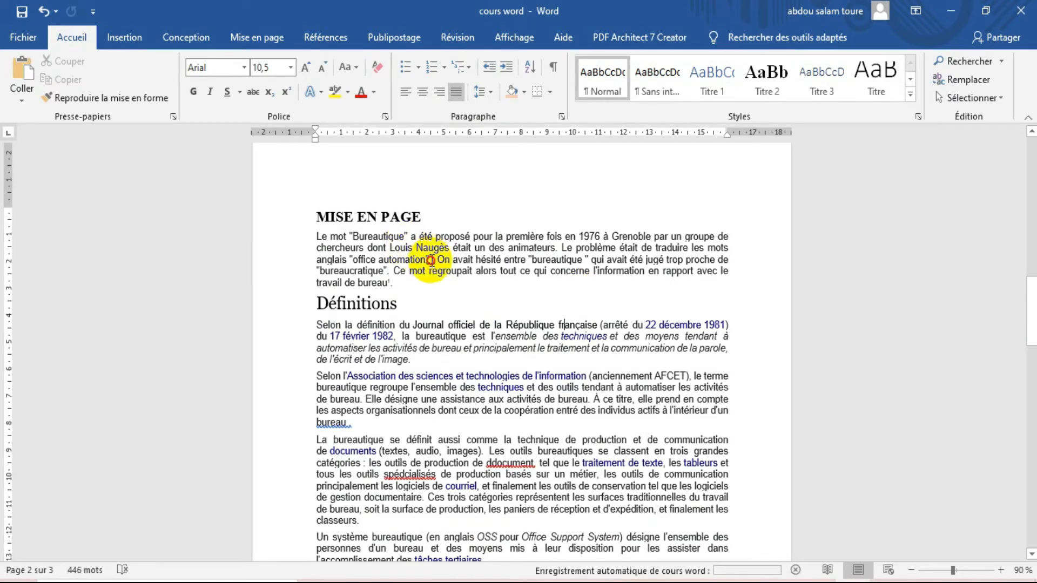
right_click(432, 263)
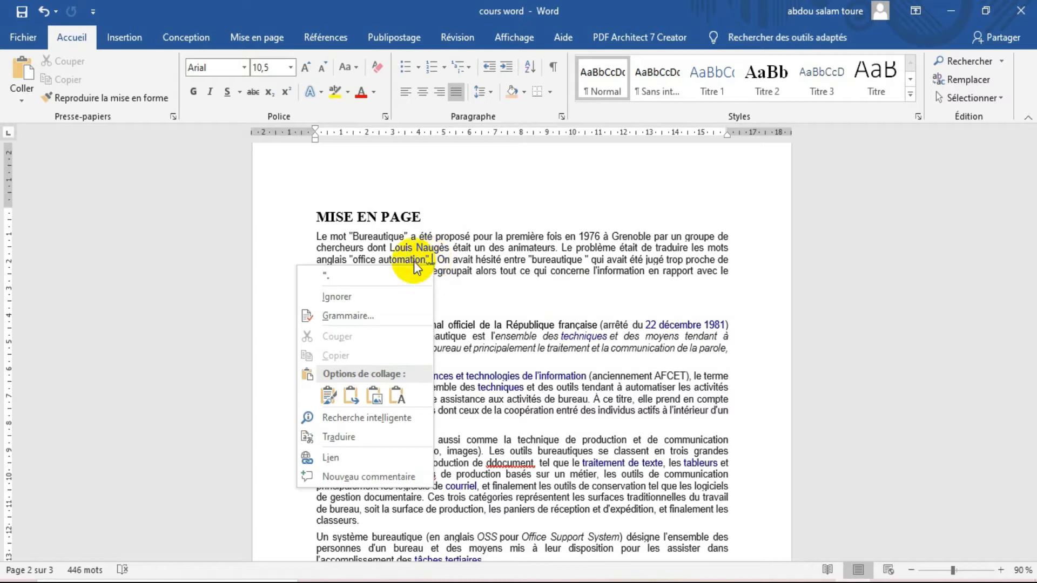
click(400, 274)
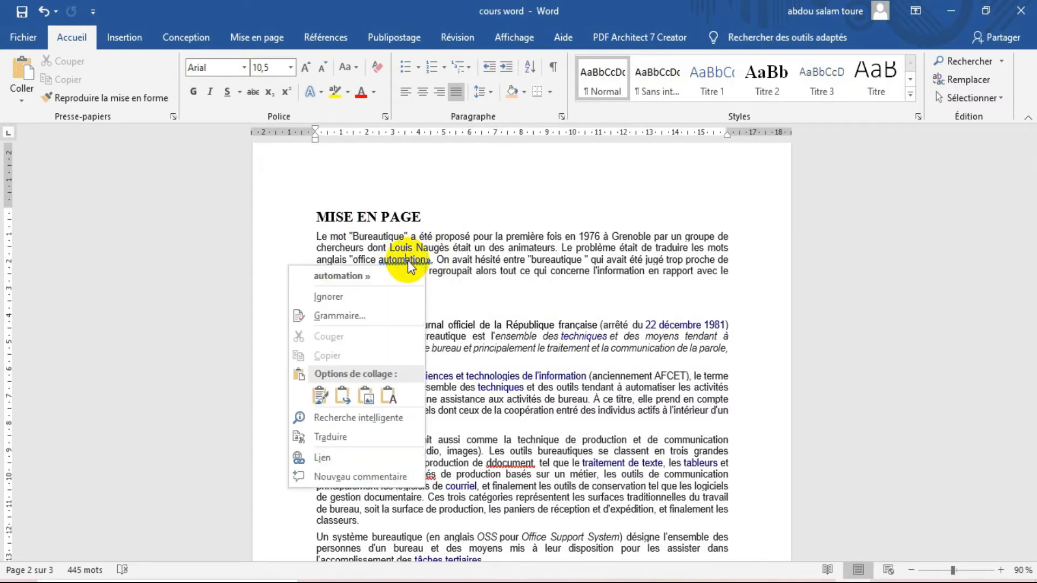
right_click(404, 265)
click(394, 275)
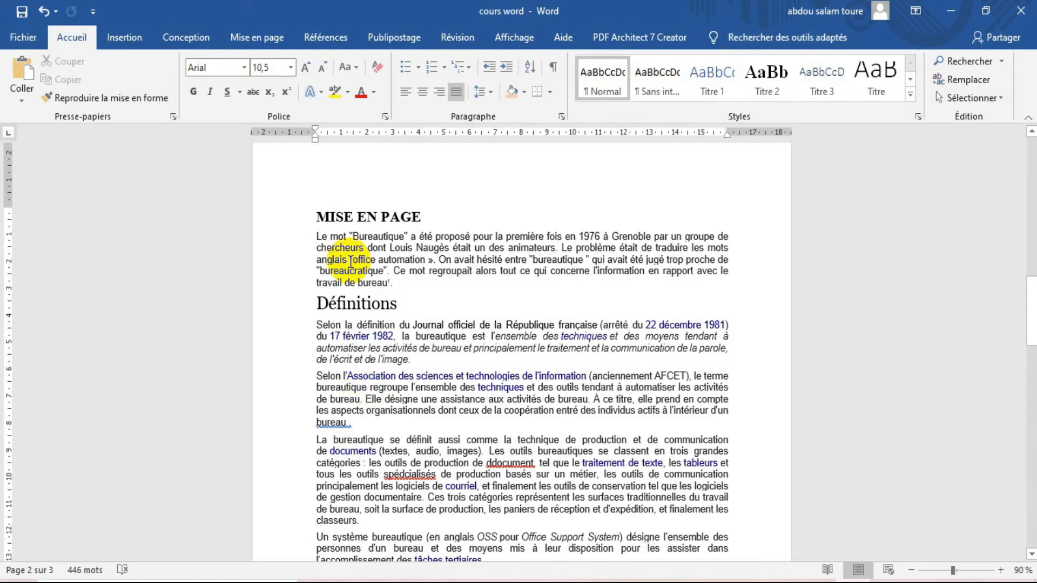
Change the font of the entire document to Times New Roman
key(ctrl+a)
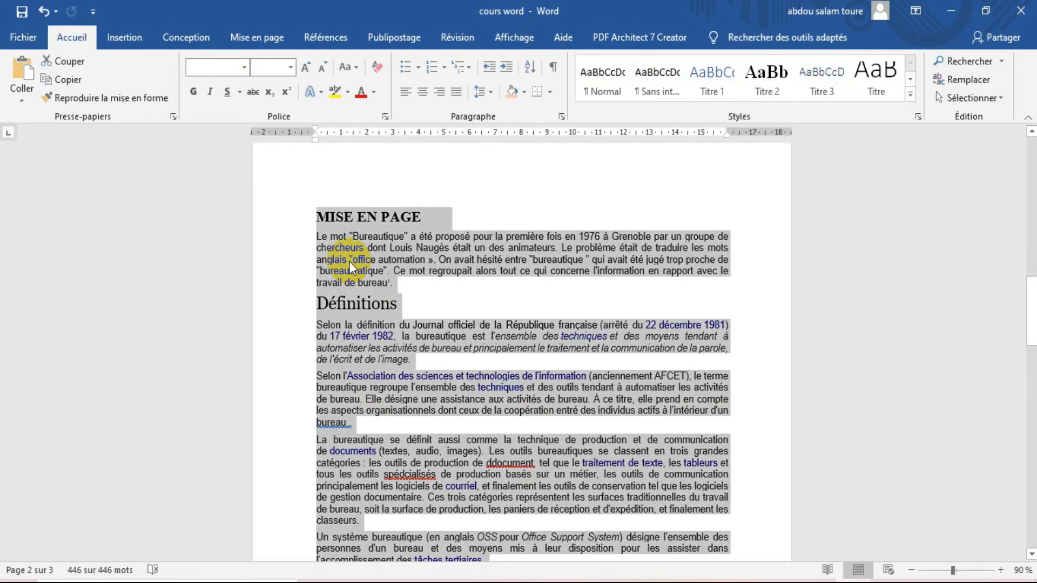
click(244, 66)
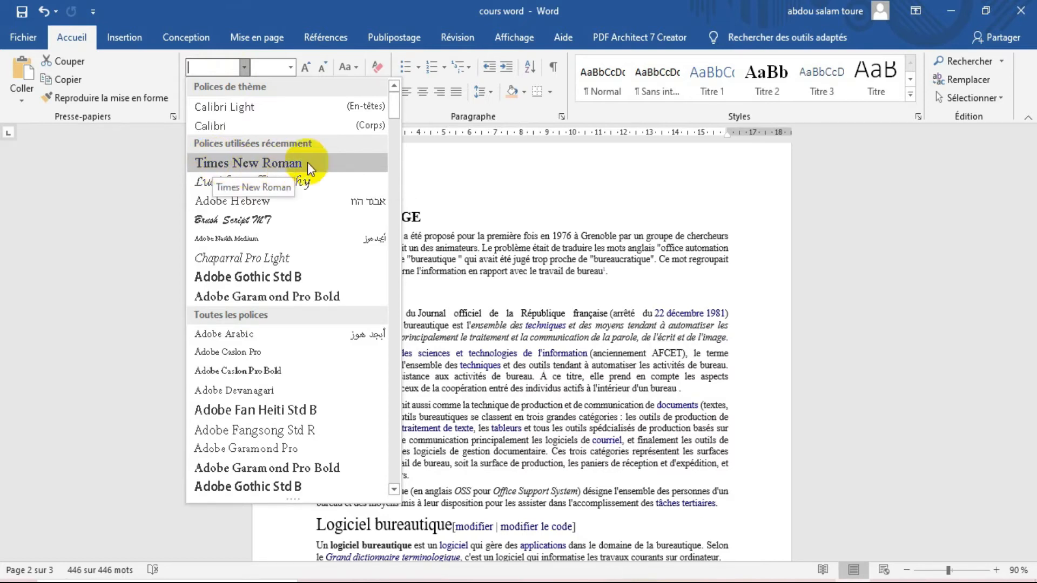
mouse_move(395, 106)
mouse_down()
mouse_move(370, 341)
mouse_move(394, 91)
mouse_up()
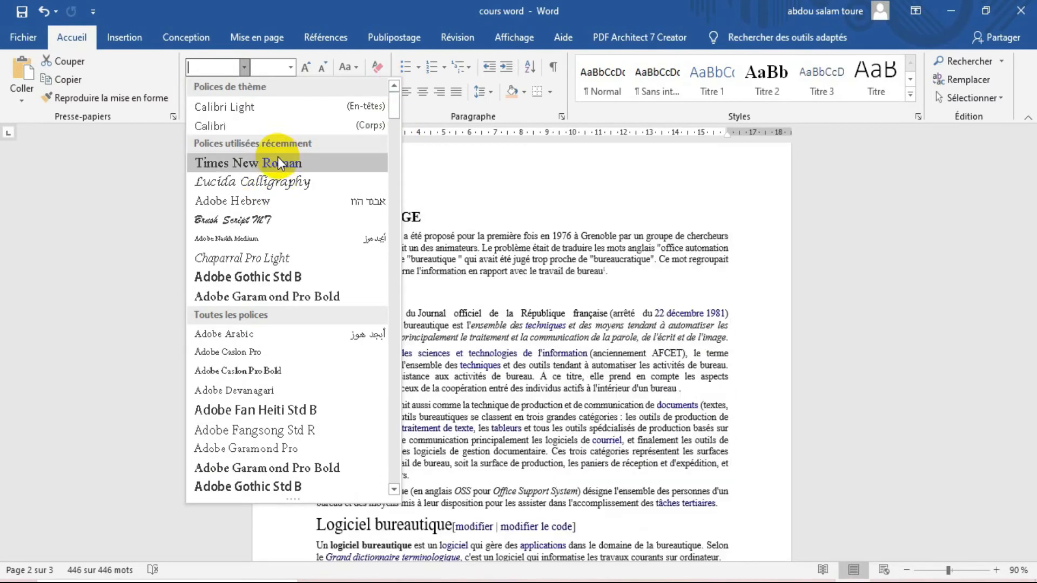
click(270, 163)
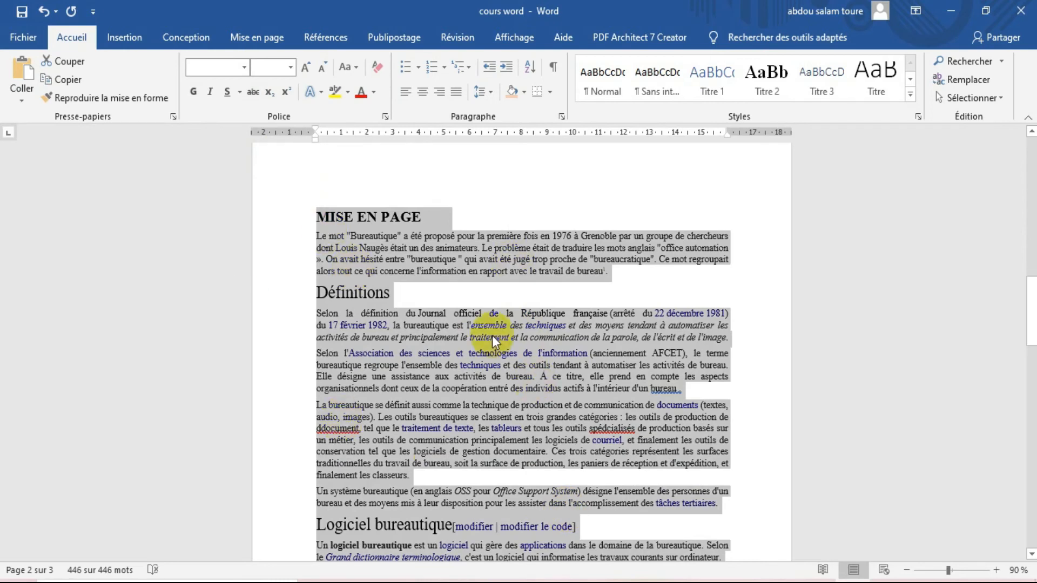
Try font size 16 on the entire document text, and settle on size 12
click(290, 69)
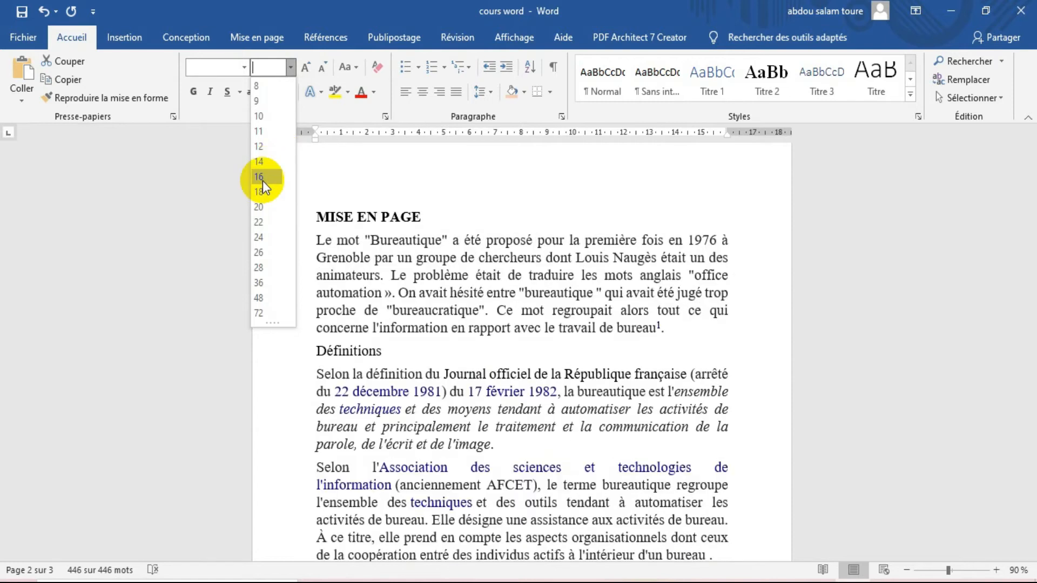
click(262, 177)
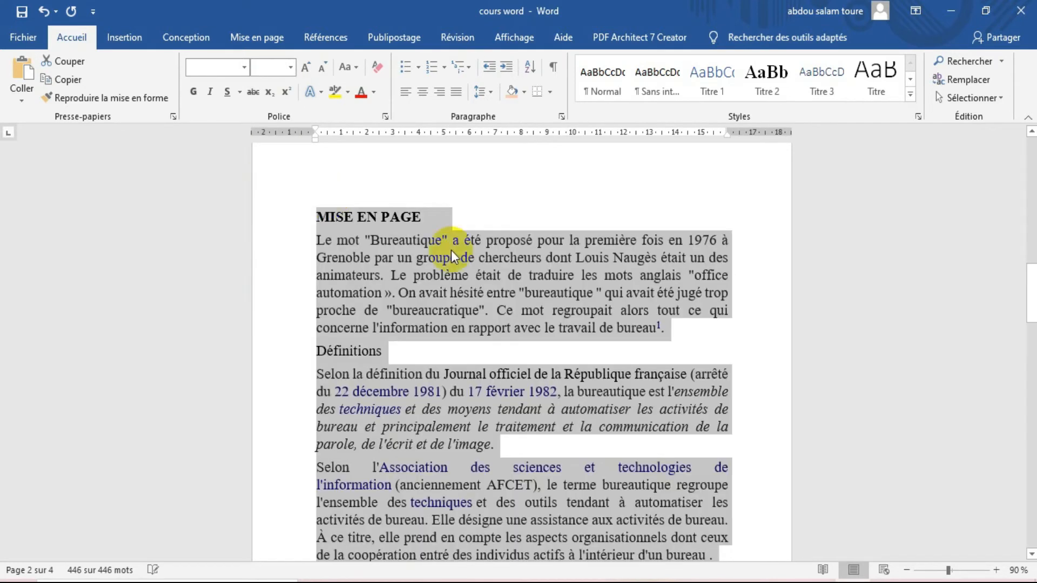
click(291, 64)
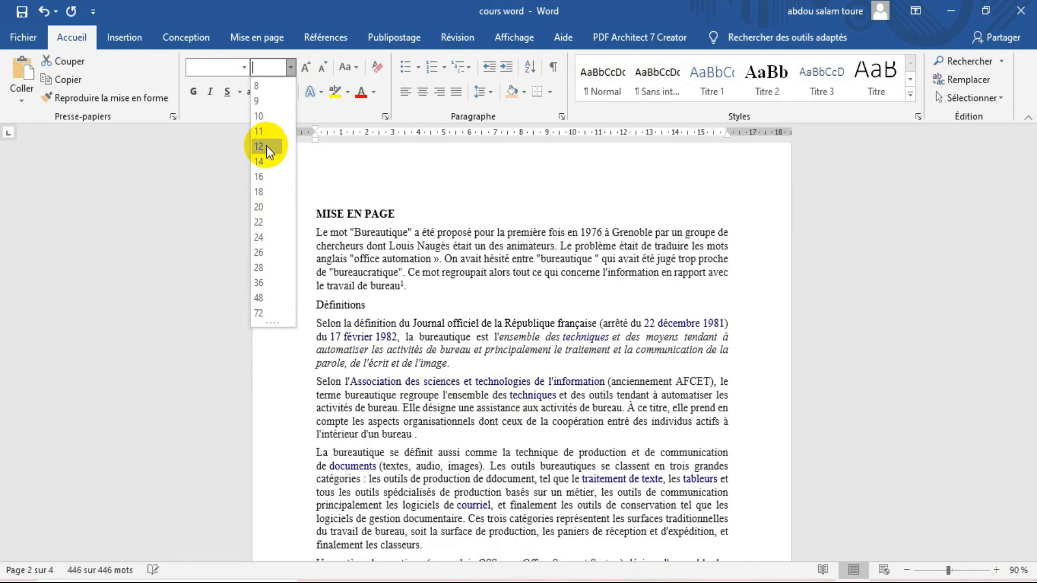
click(267, 145)
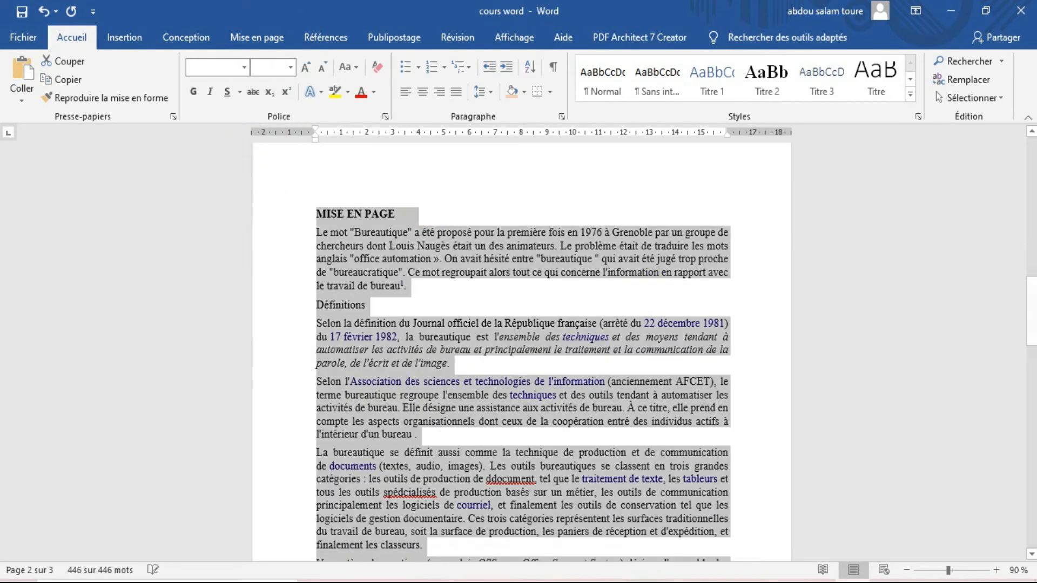
drag(1029, 301, 1013, 283)
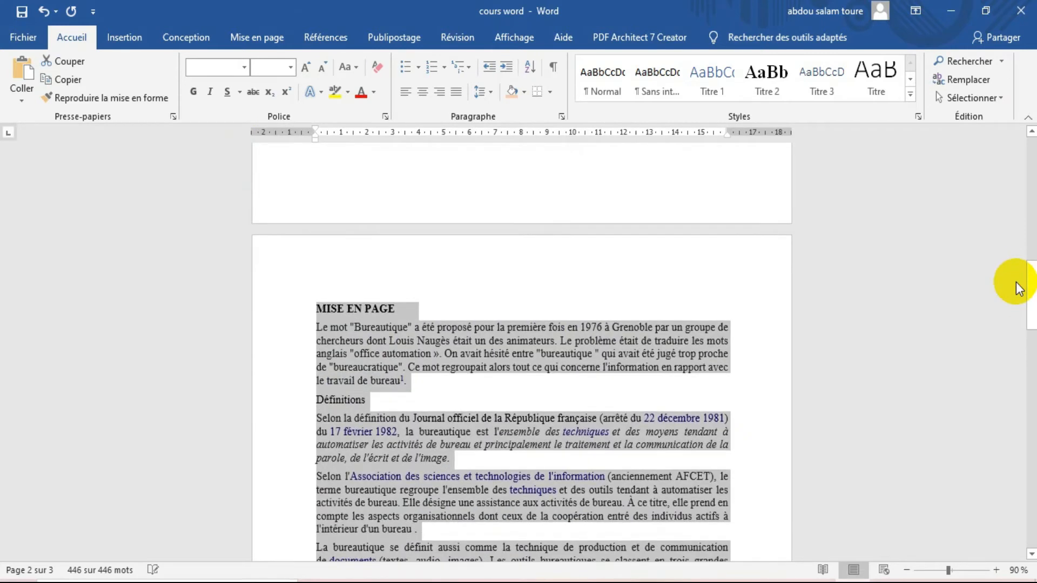
click(393, 313)
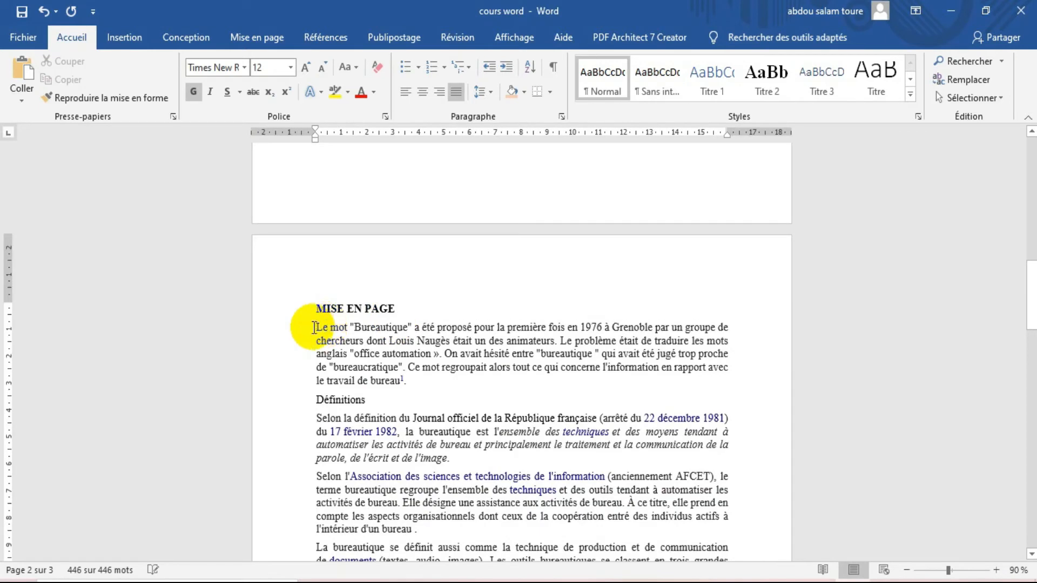
Set the line spacing of the paragraph under MISE EN PAGE to 1,5
drag(317, 305, 344, 489)
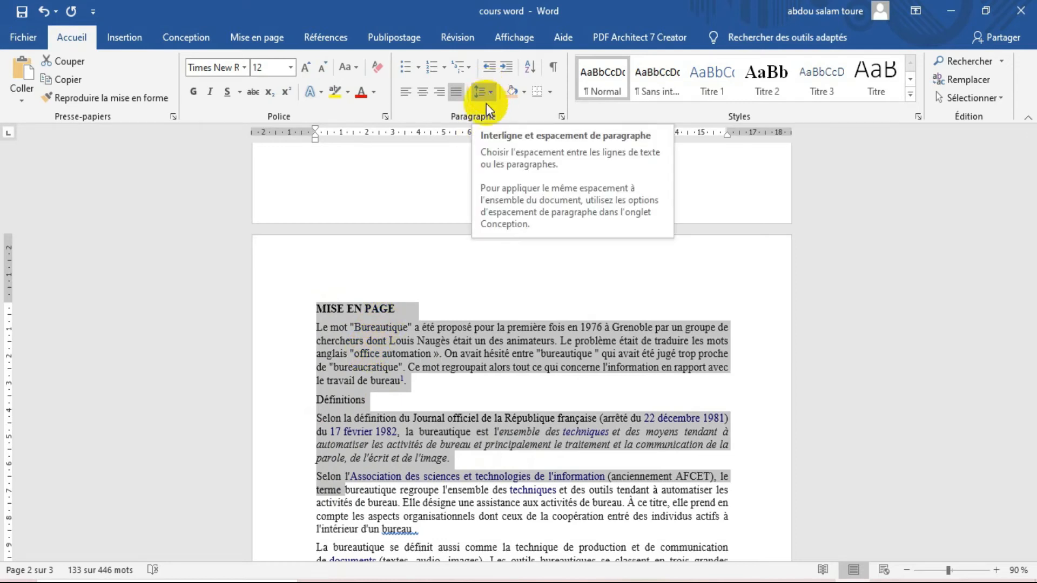
click(348, 330)
drag(318, 328, 347, 400)
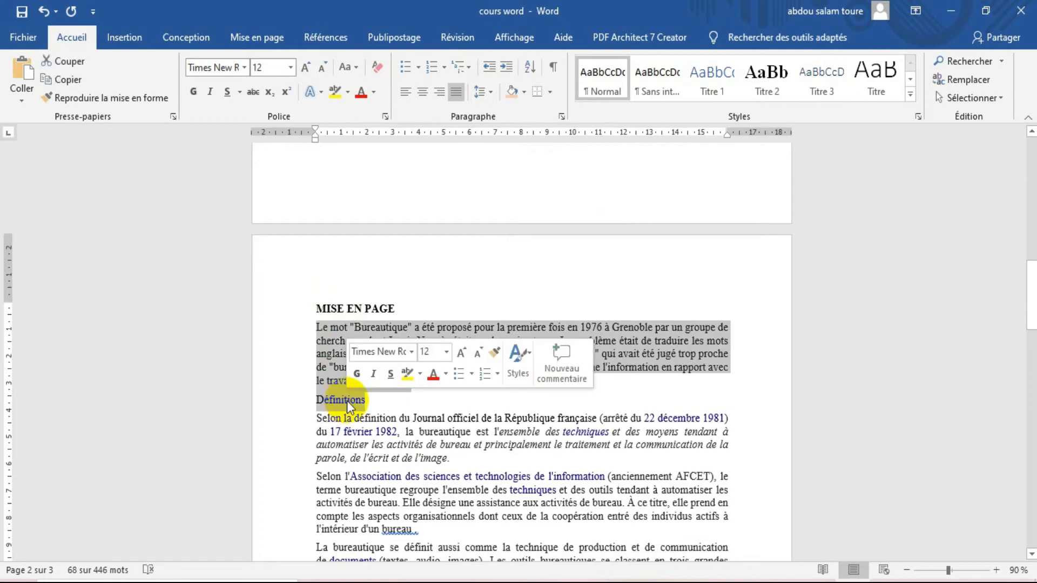
drag(284, 370, 320, 328)
click(406, 379)
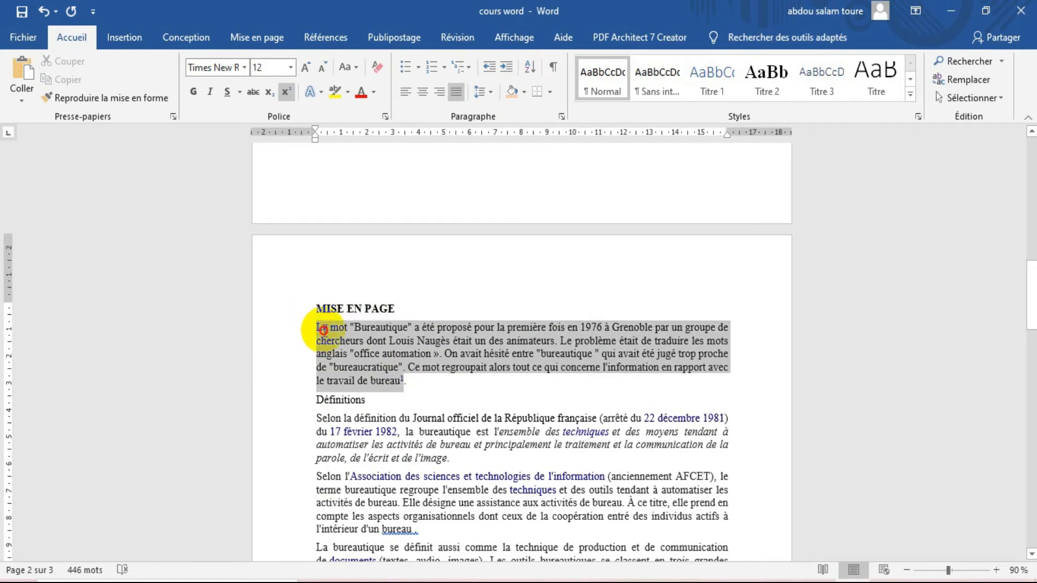
click(490, 92)
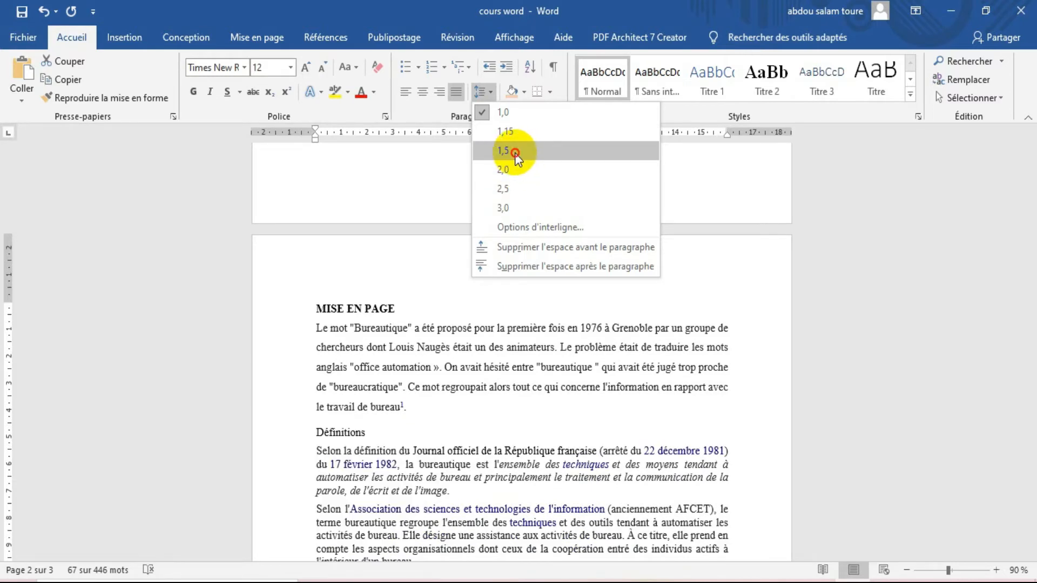
click(514, 152)
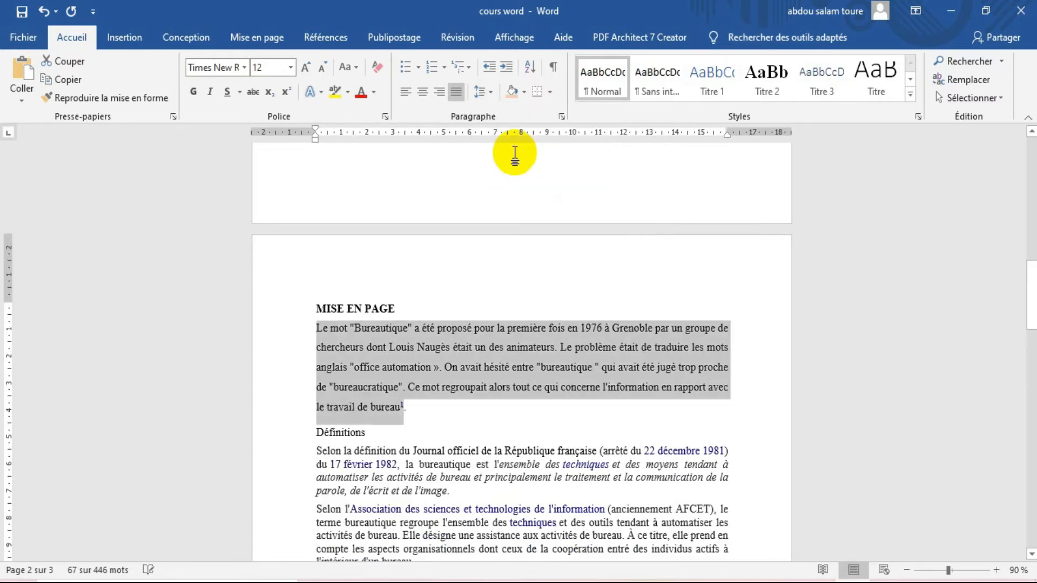
click(479, 375)
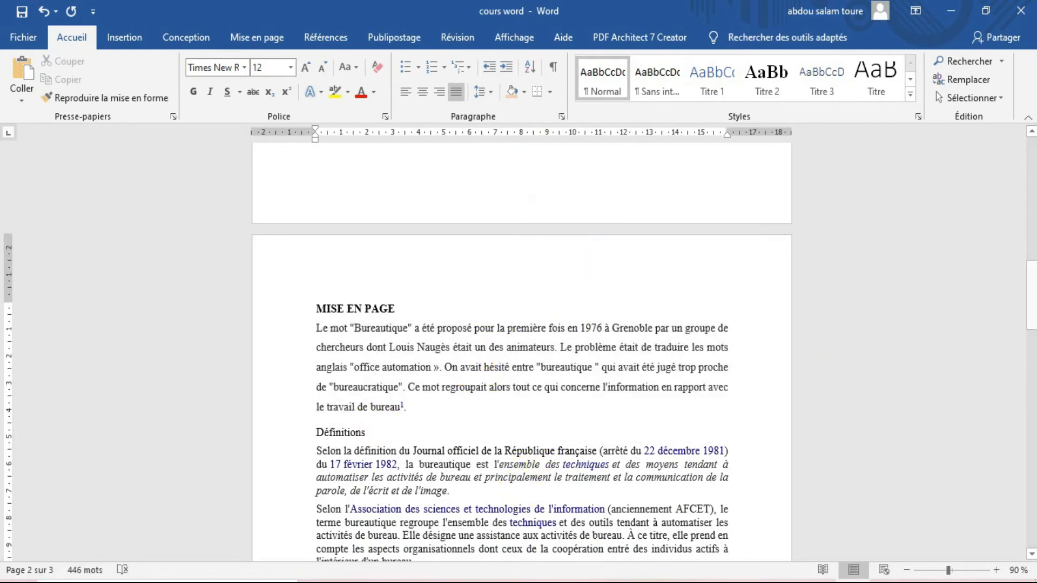
Set the MISE EN PAGE title to font size 16 and center it
mouse_move(1031, 294)
mouse_down()
mouse_move(1029, 330)
mouse_move(1027, 300)
mouse_up()
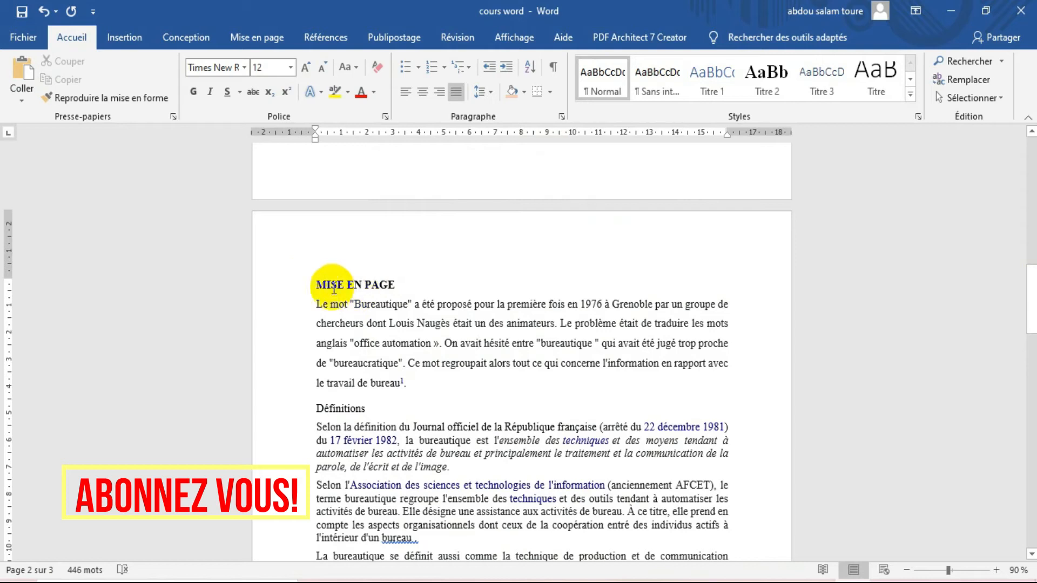
drag(392, 284, 313, 282)
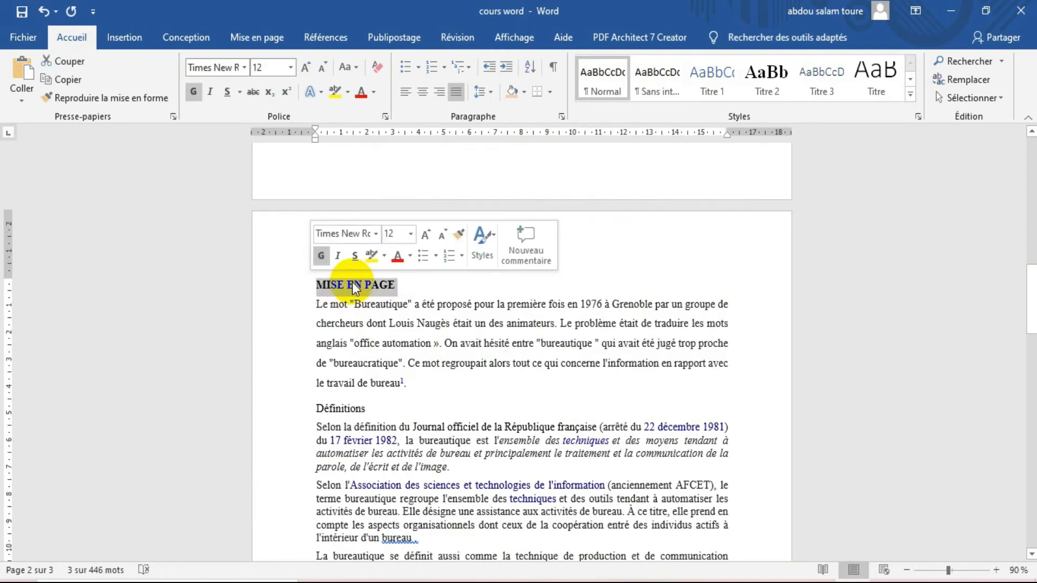
click(411, 234)
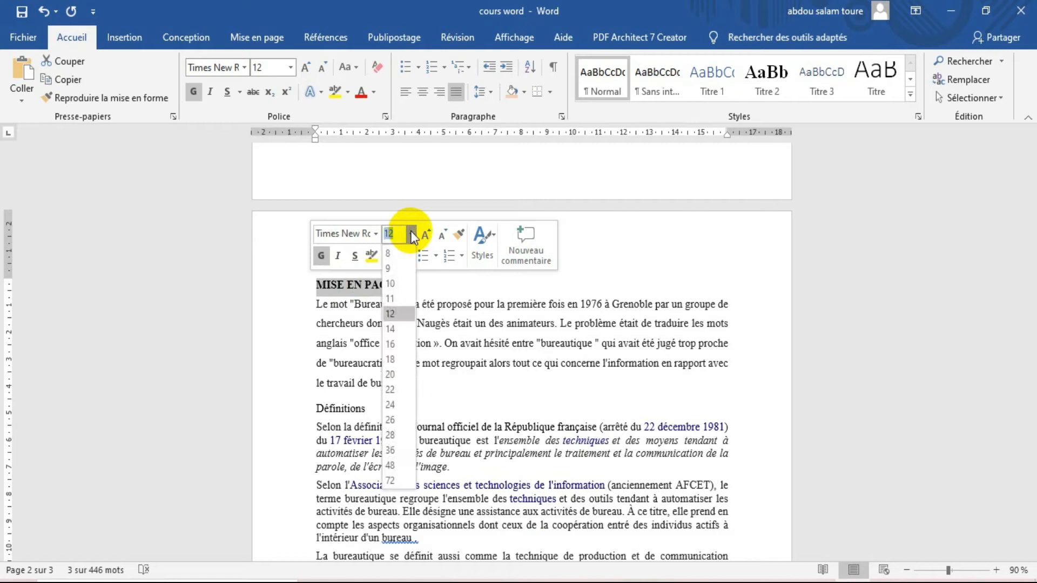
click(402, 345)
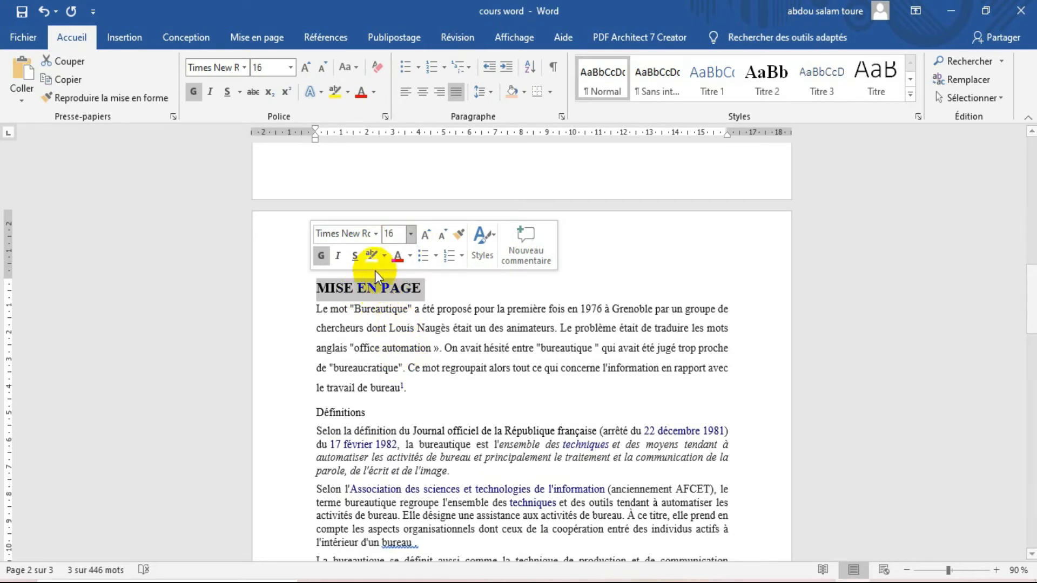
click(421, 93)
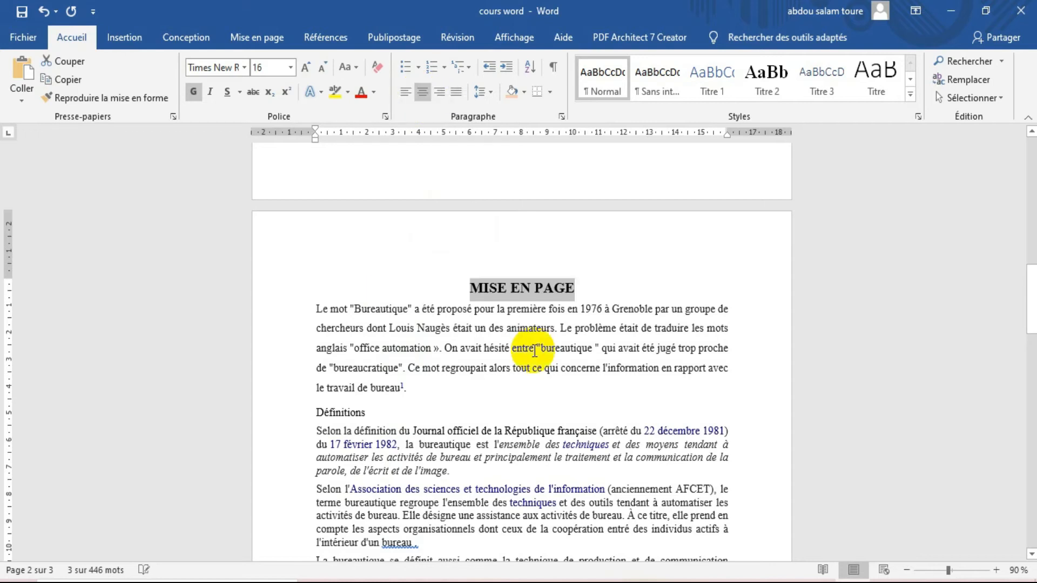
click(531, 291)
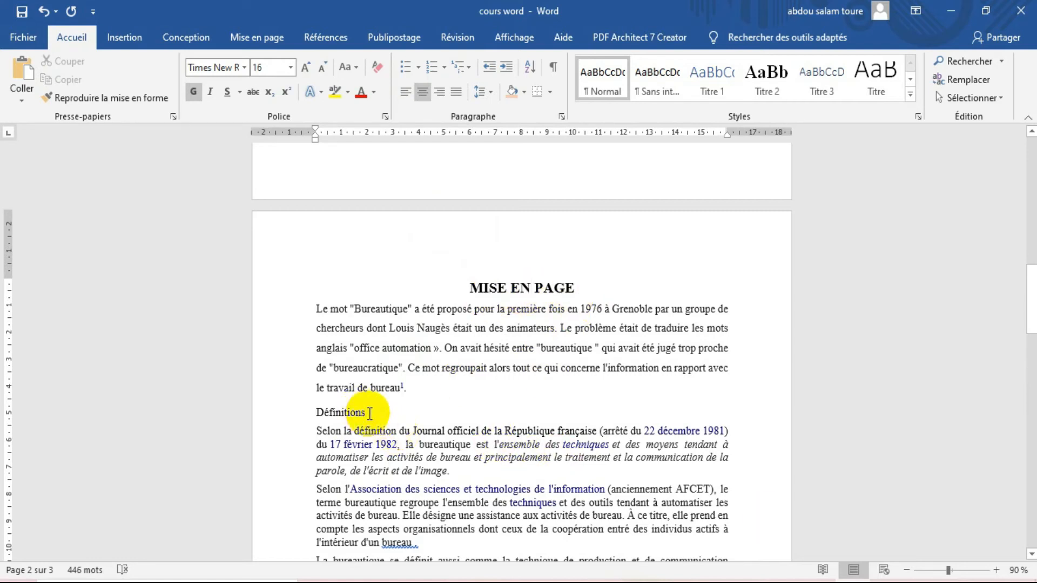
Make the Définitions heading bold and set its font size to 14
drag(361, 413, 313, 412)
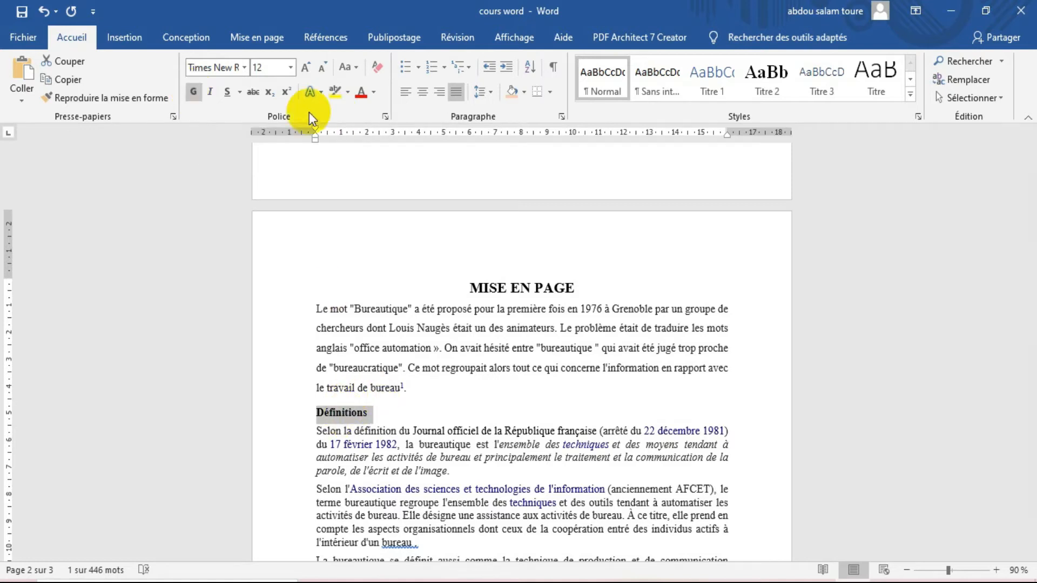
click(290, 71)
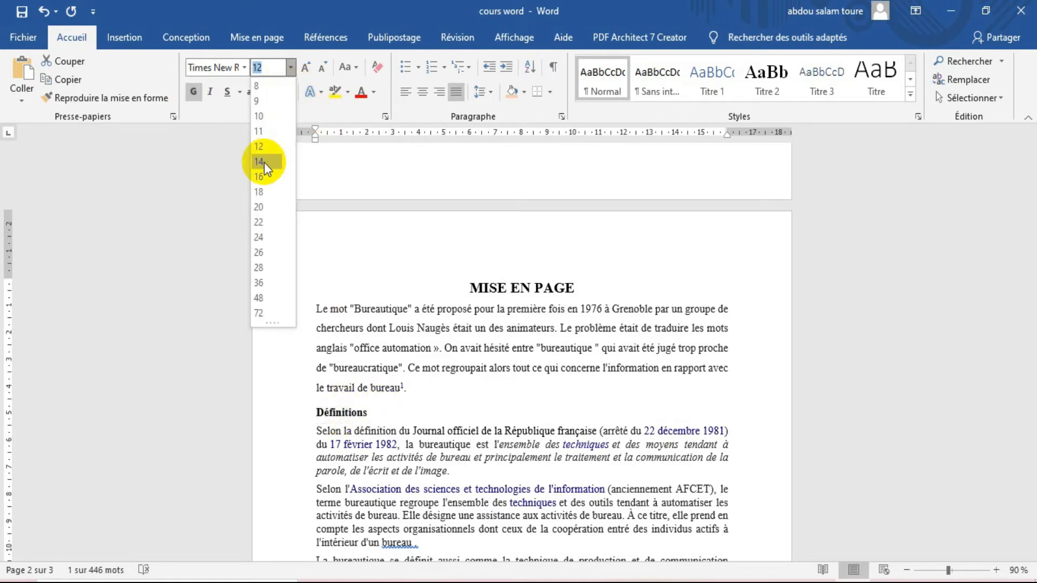
click(264, 163)
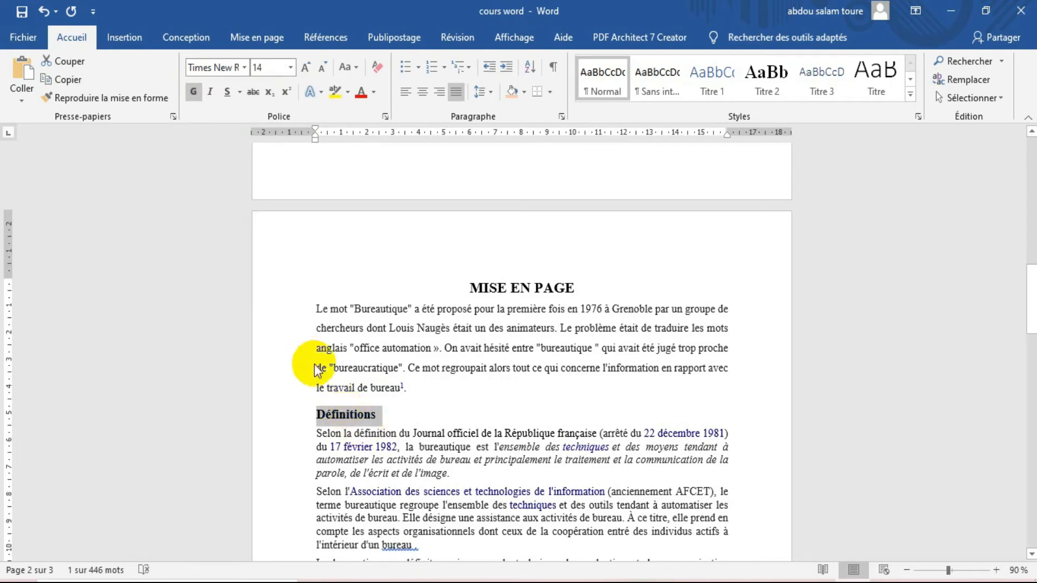
Try the Roman numeral numbering format (I., II., III.) on the MISE EN PAGE title, and remove it
click(572, 285)
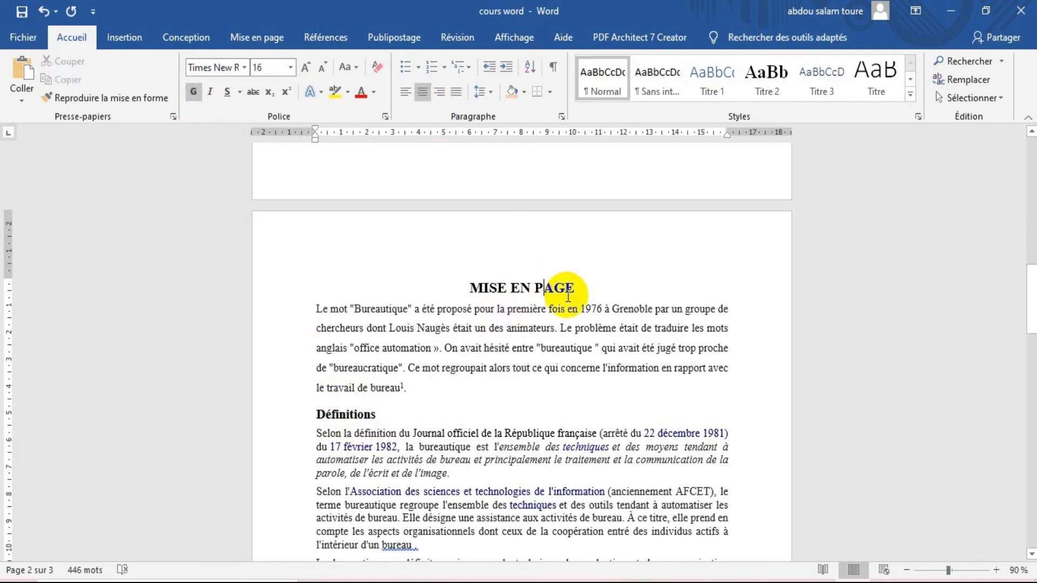
drag(573, 284, 481, 290)
click(482, 288)
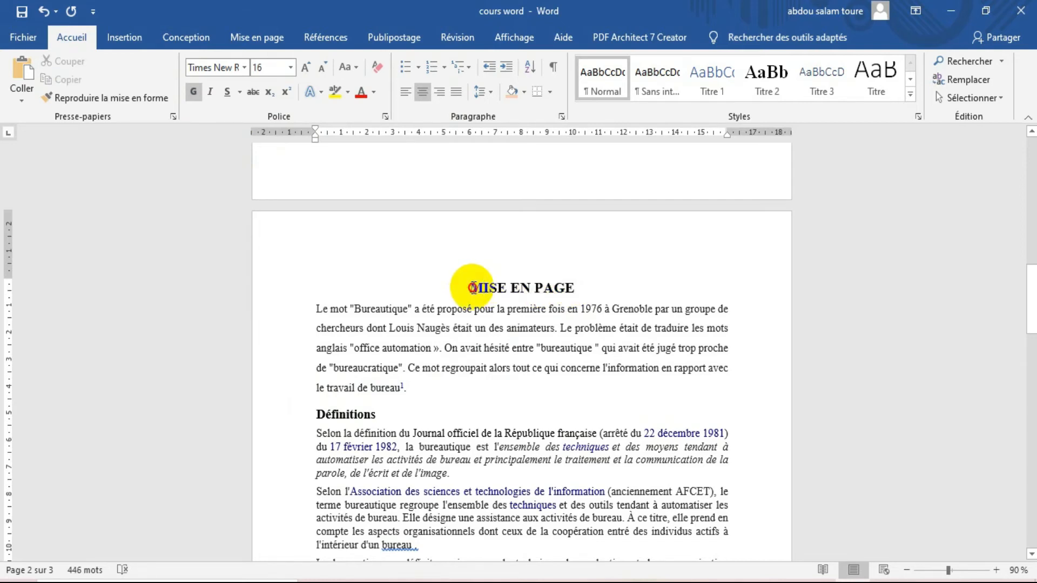
click(443, 67)
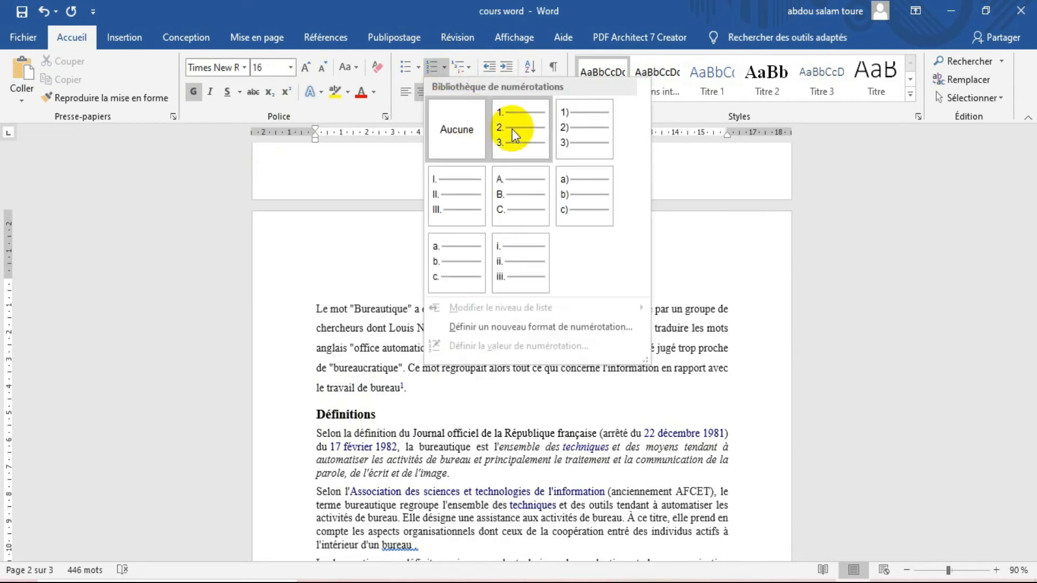
click(461, 179)
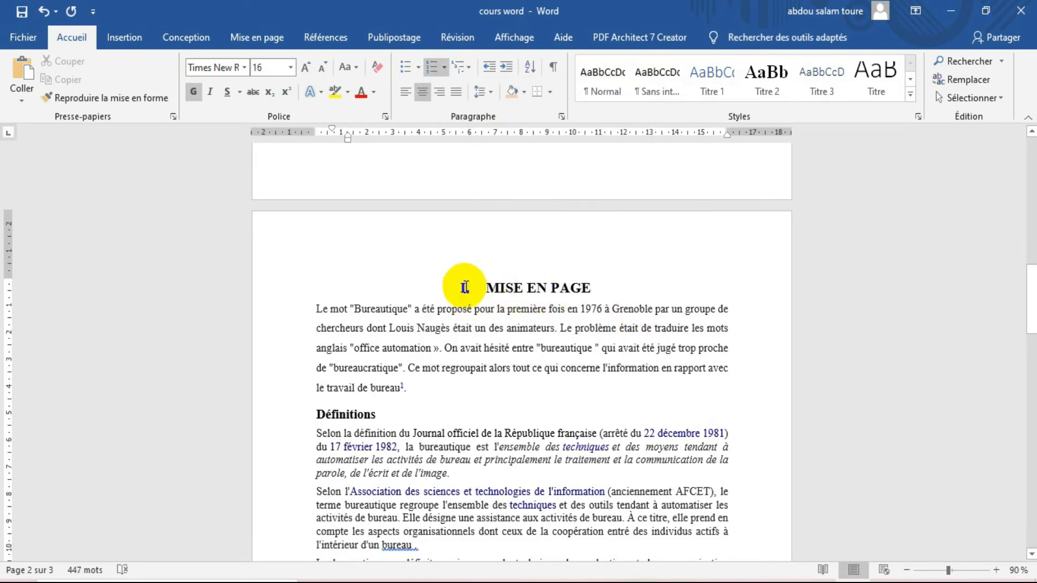
key(BackSpace)
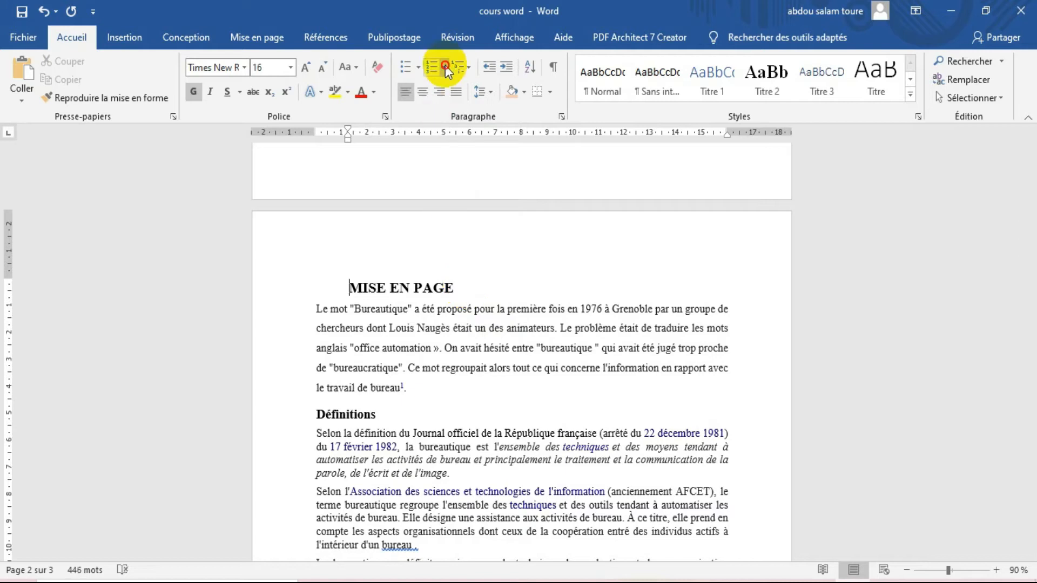
Number the MISE EN PAGE title with the Roman numeral format (I., II., III.) and center it
click(445, 66)
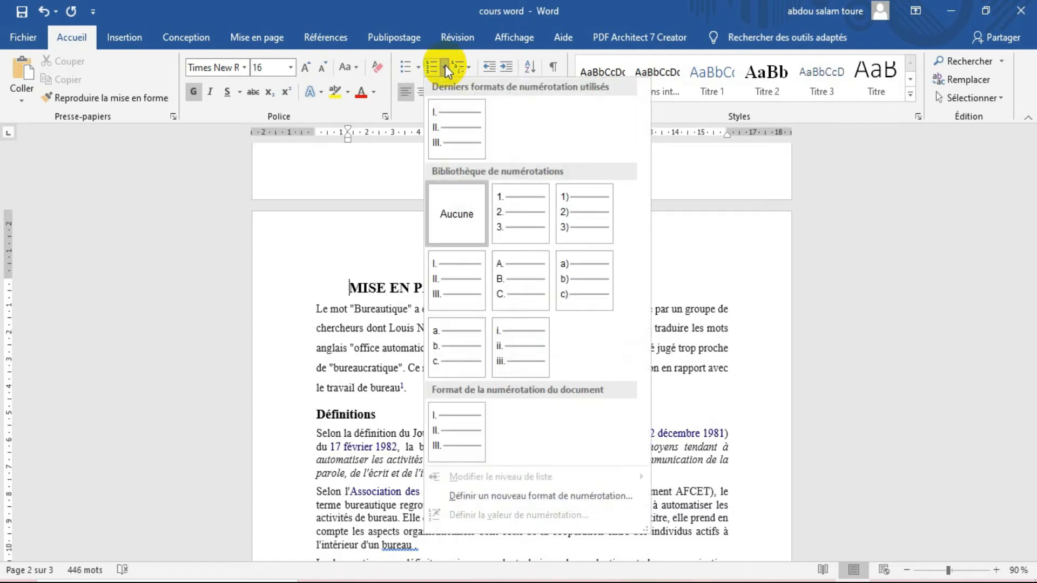
click(447, 119)
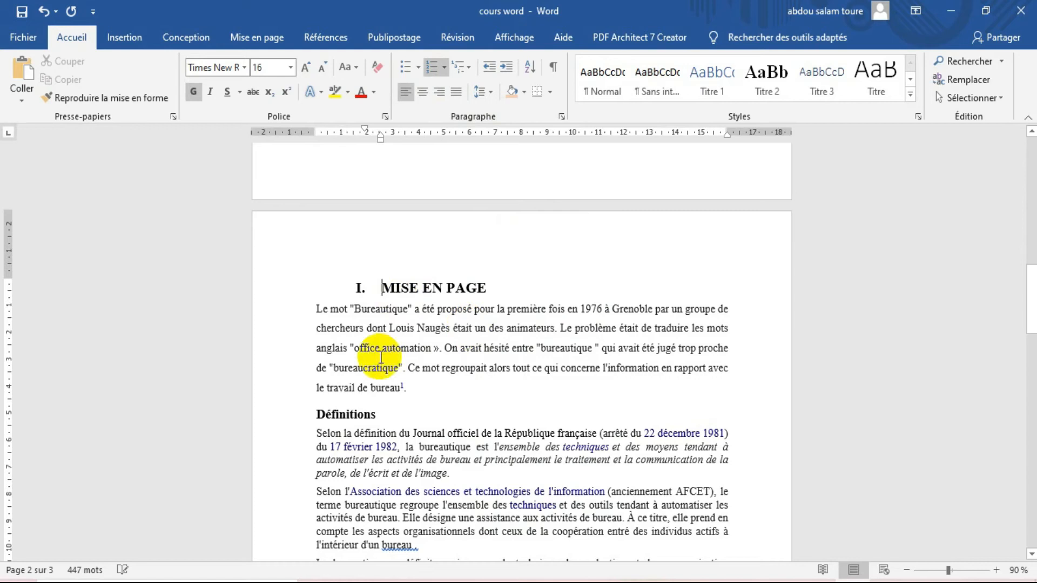
click(423, 95)
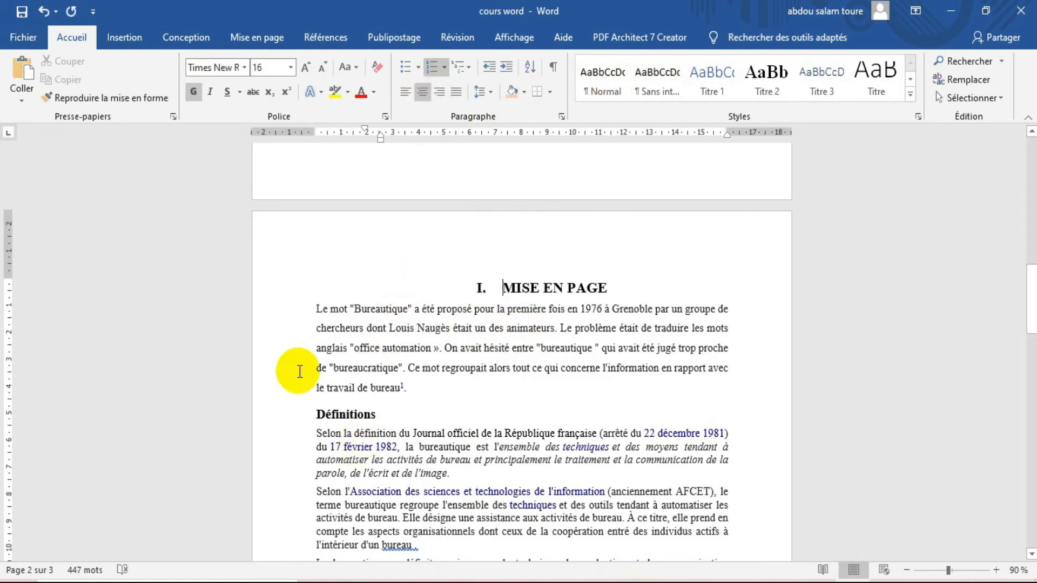
Number the Définitions heading with the lowercase letter format a), b), c)
click(376, 414)
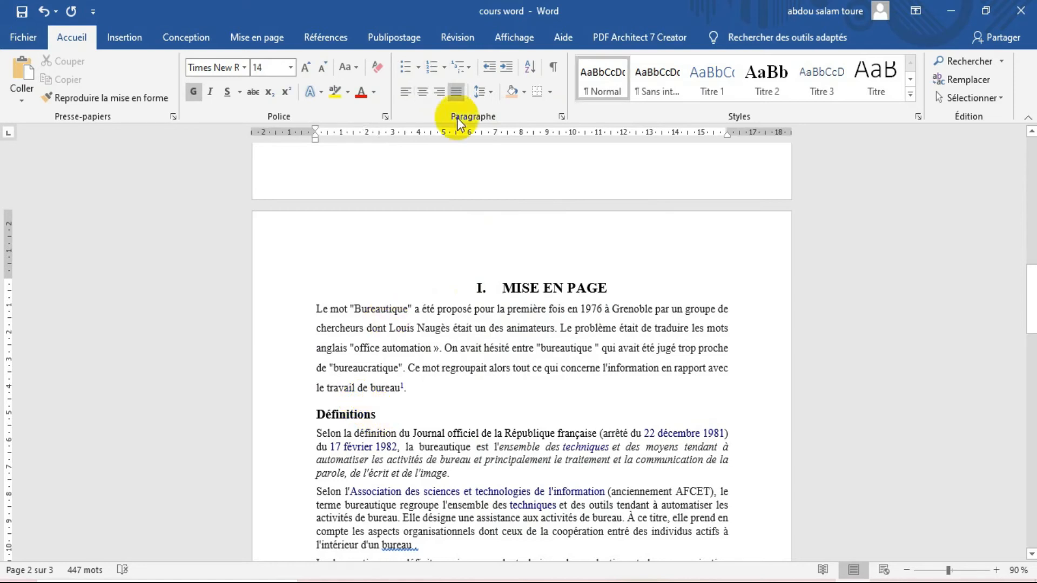
click(446, 71)
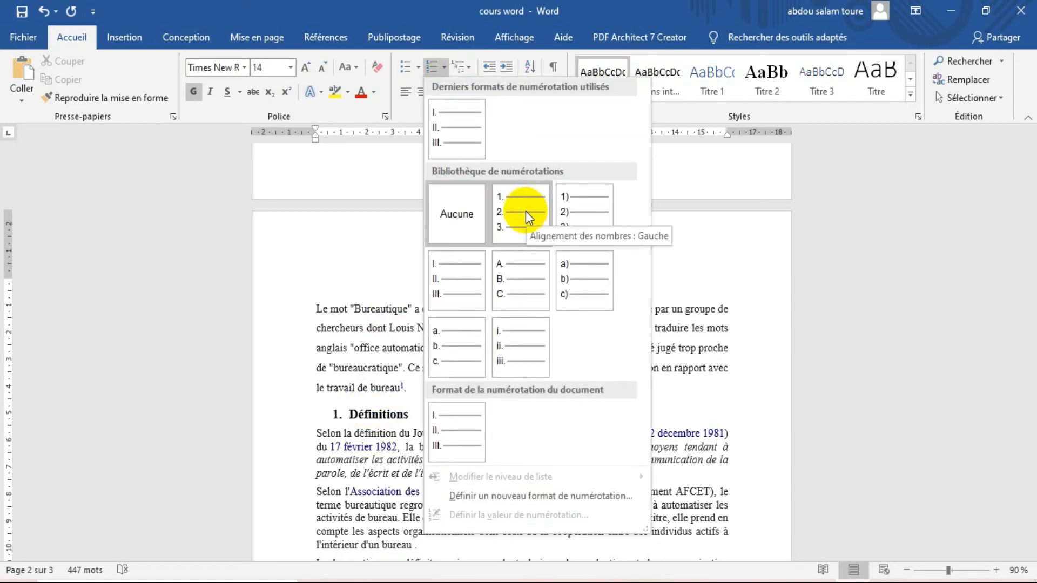
click(573, 278)
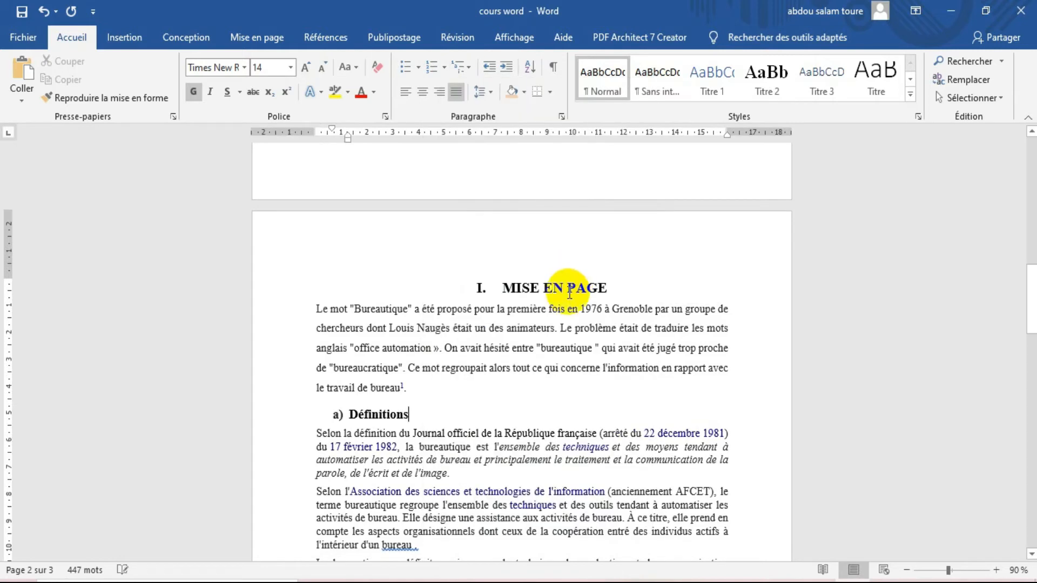
Add a four-diamond bullet to the paragraph starting with "La bureautique" and move the bullet to the left text margin
drag(1033, 290, 1029, 351)
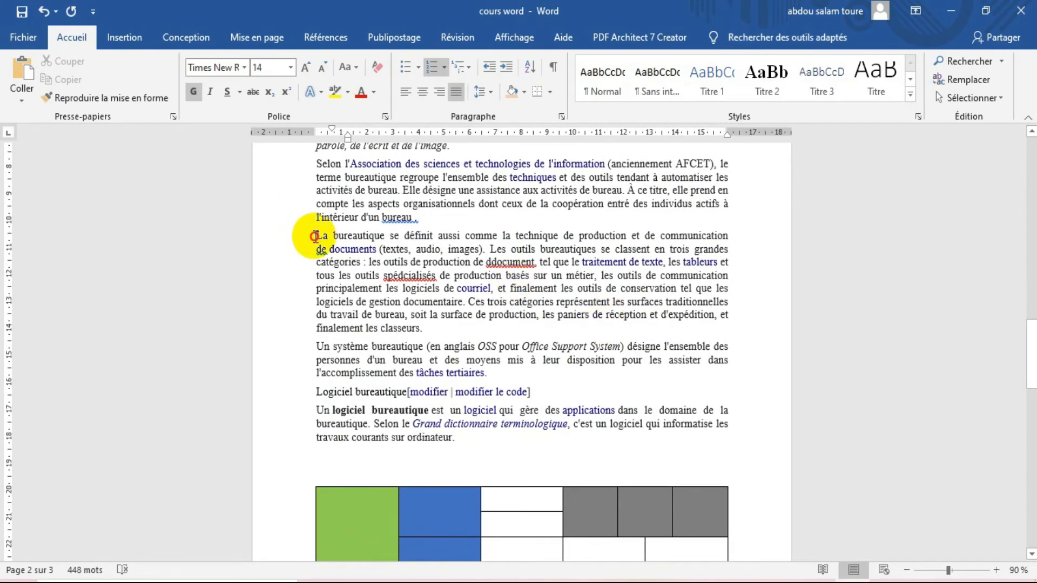
drag(315, 236, 386, 236)
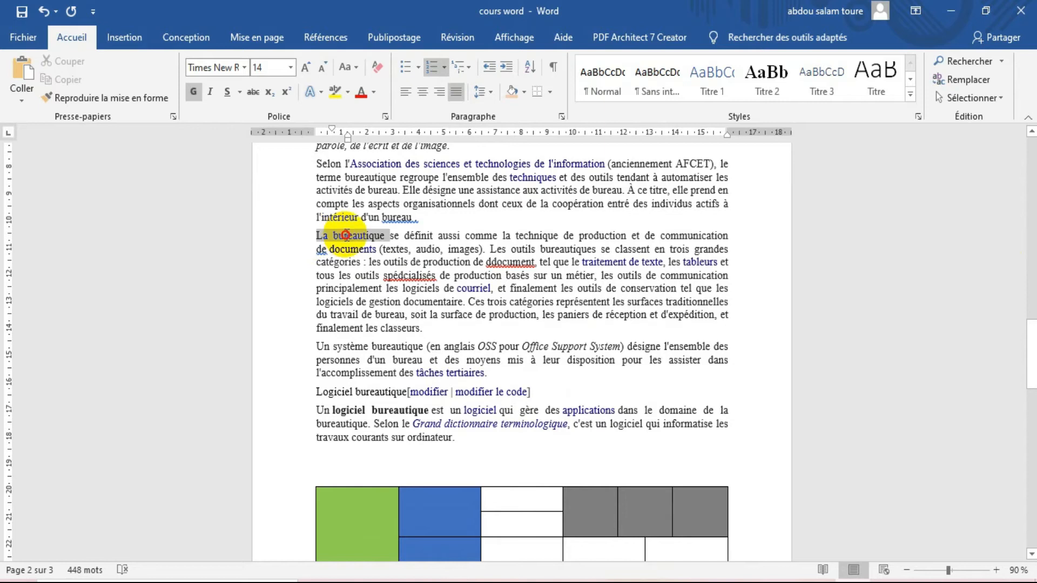
click(416, 66)
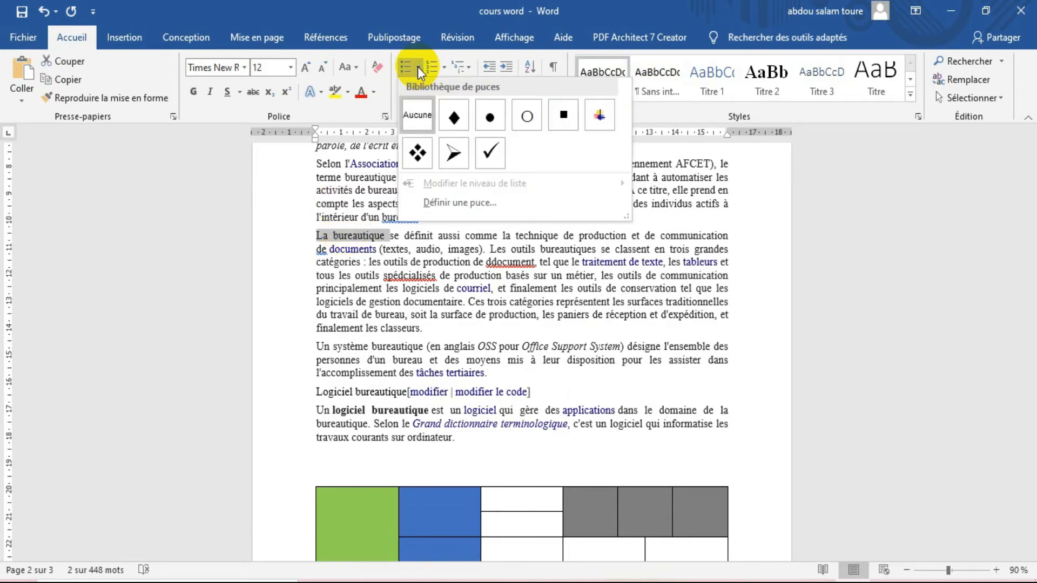
click(427, 154)
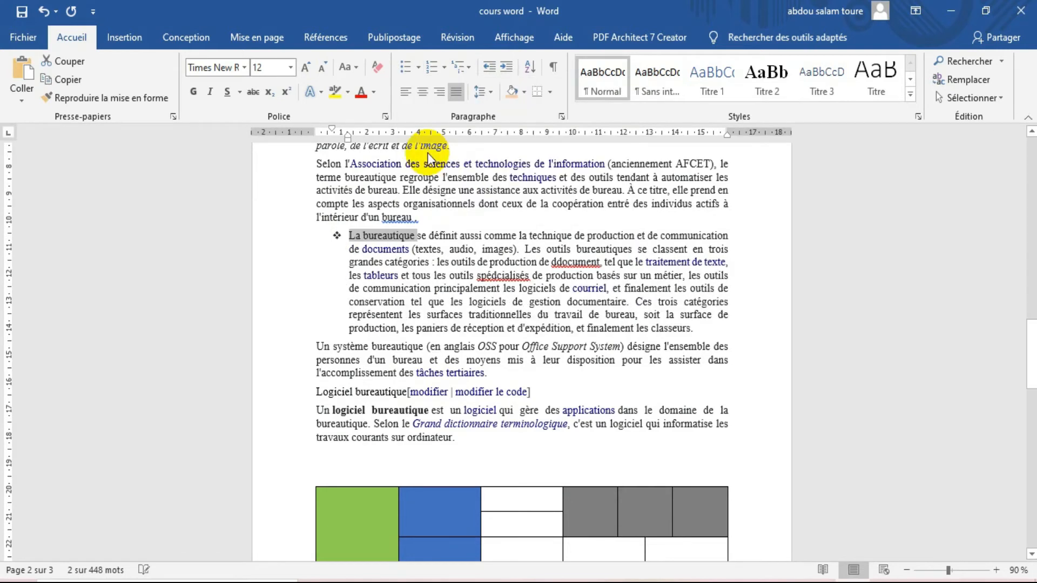
click(321, 232)
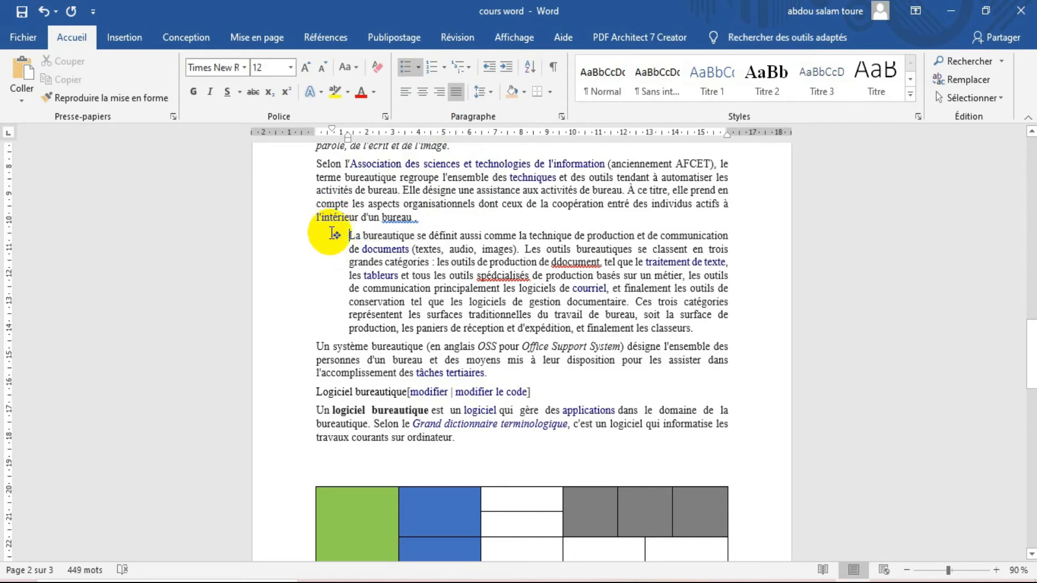
mouse_move(329, 238)
mouse_down()
mouse_move(313, 238)
mouse_move(438, 236)
mouse_move(309, 234)
mouse_up()
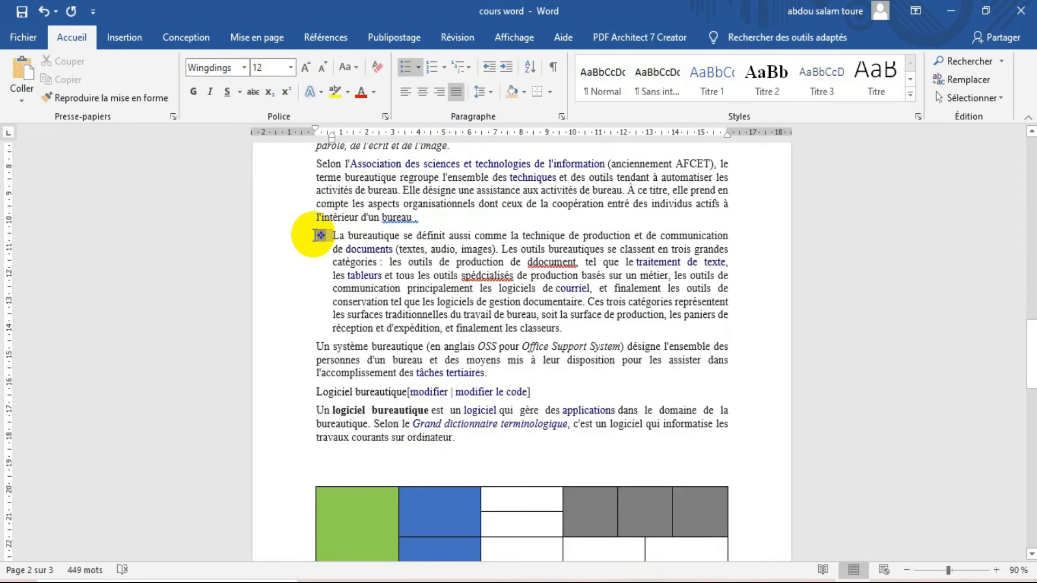
Set the font color of the entire document text to black
drag(1031, 355, 993, 372)
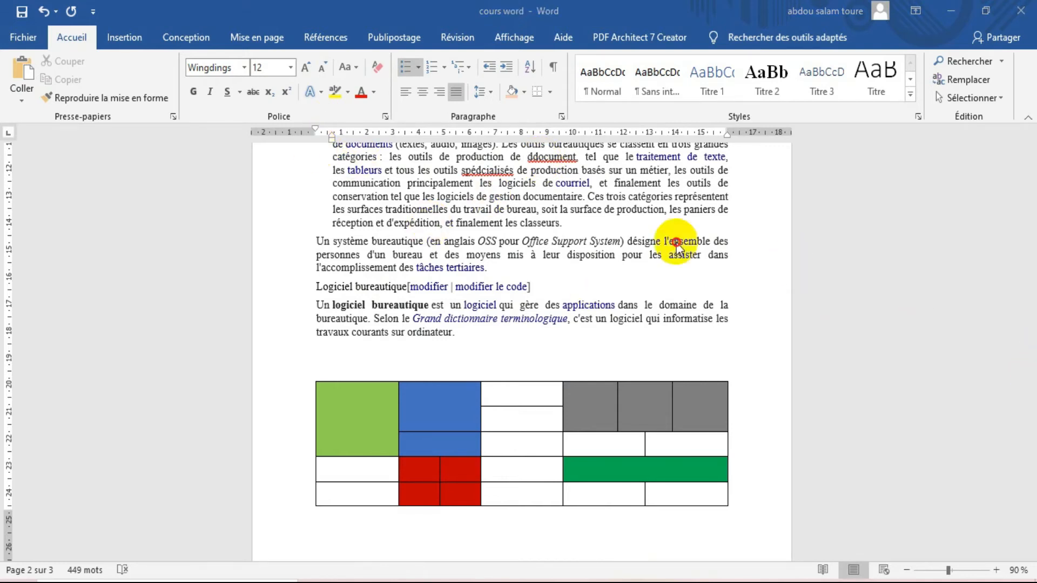
drag(1029, 337, 1029, 316)
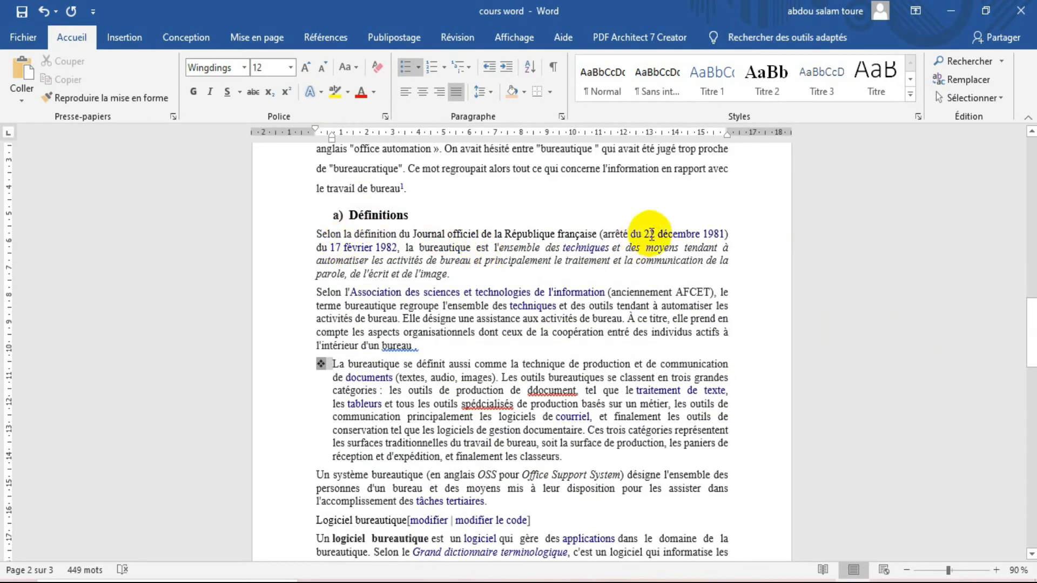
drag(724, 234, 644, 234)
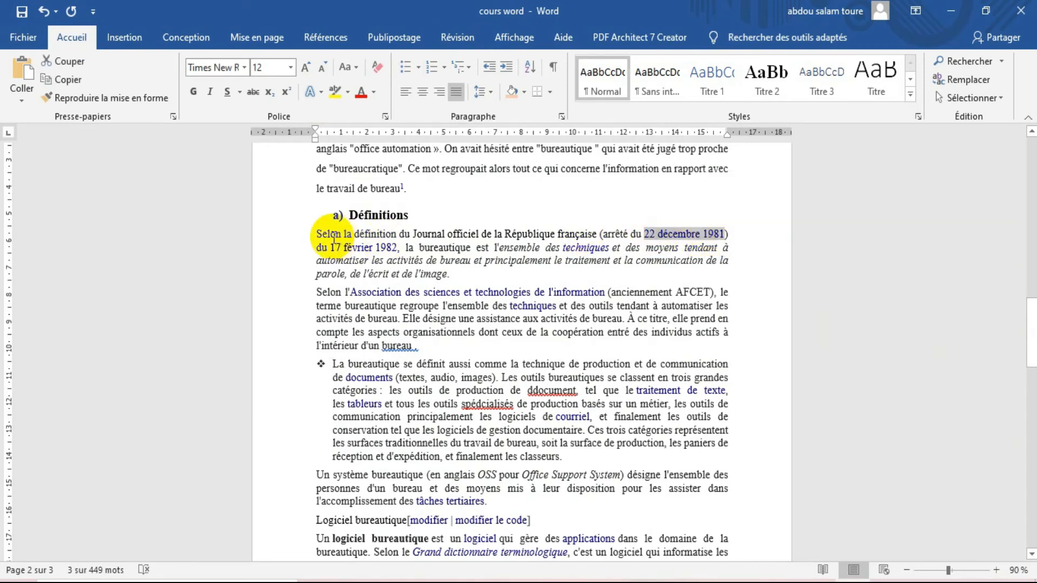
key(ctrl+a)
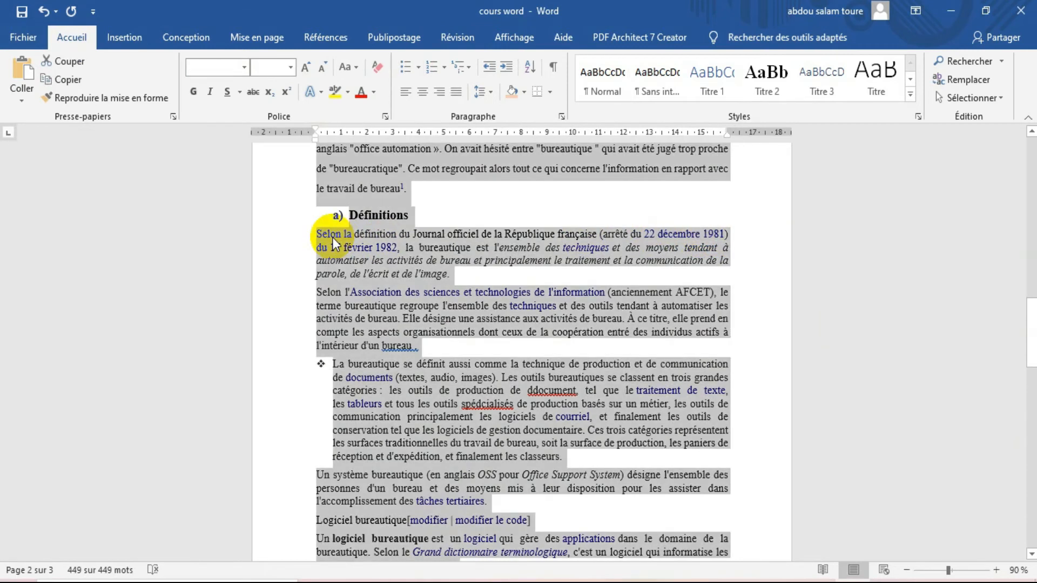
drag(1031, 319, 1026, 297)
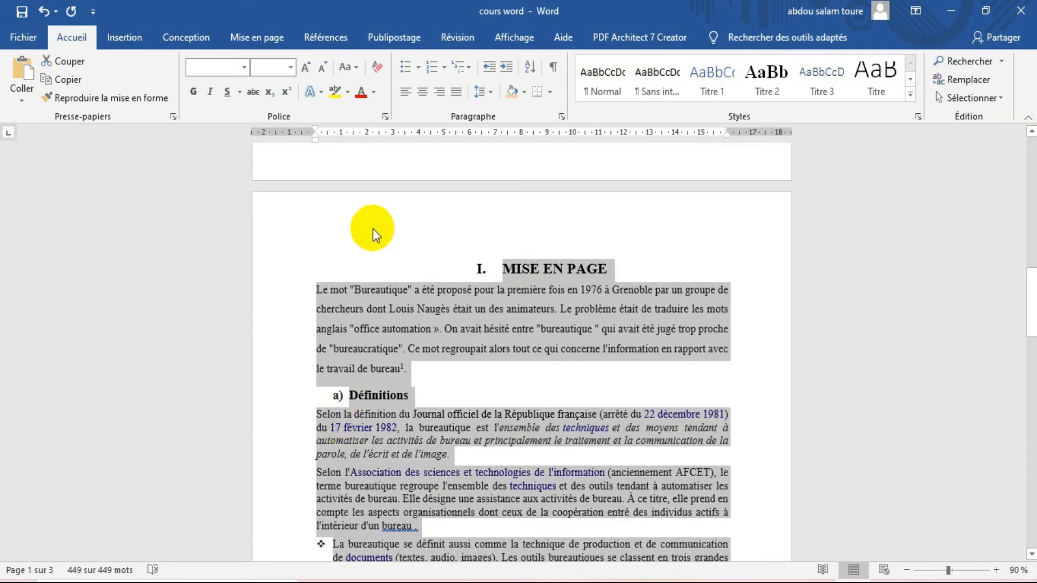
click(349, 92)
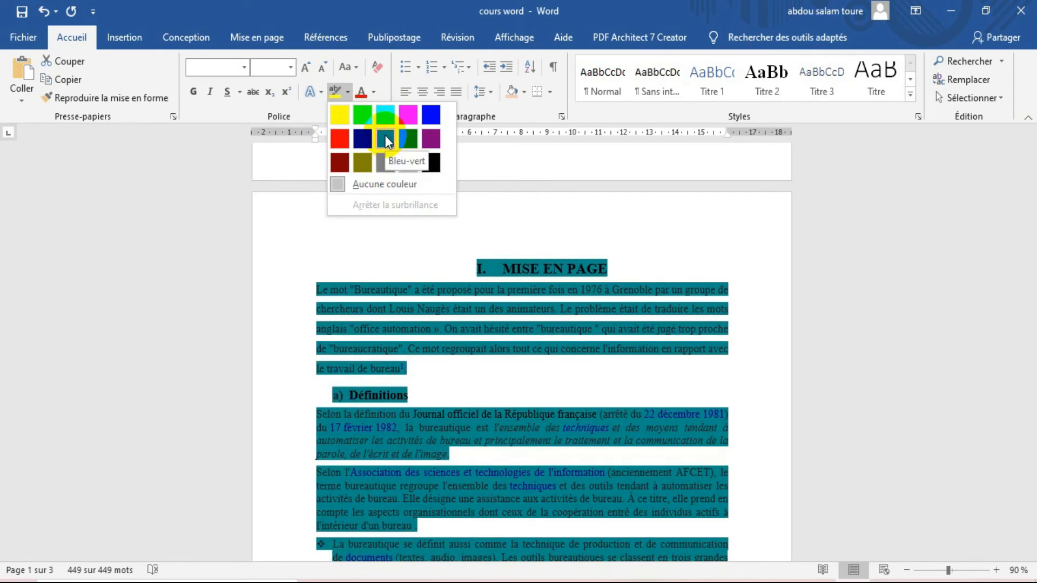
click(373, 91)
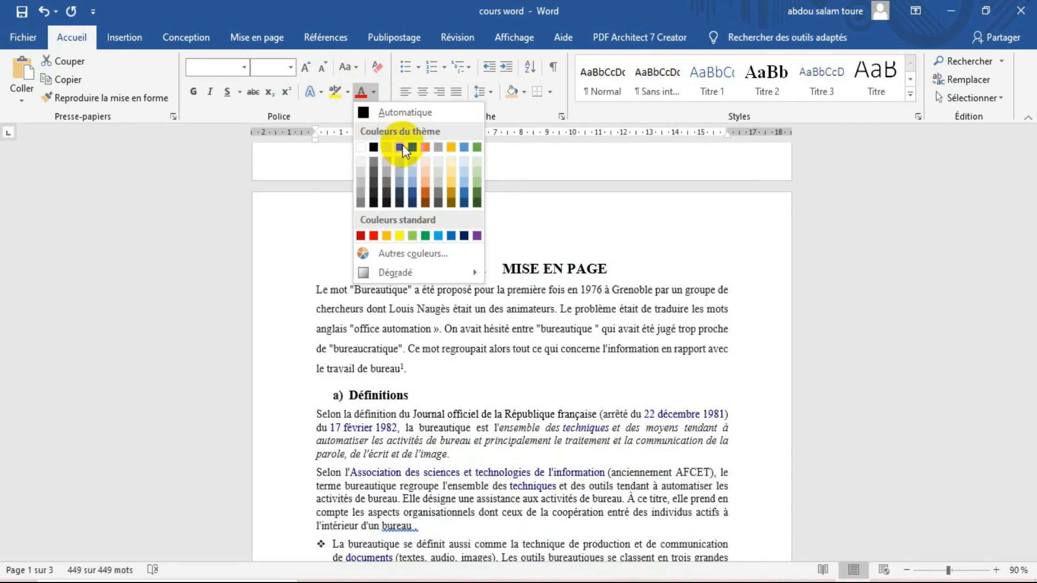
click(374, 147)
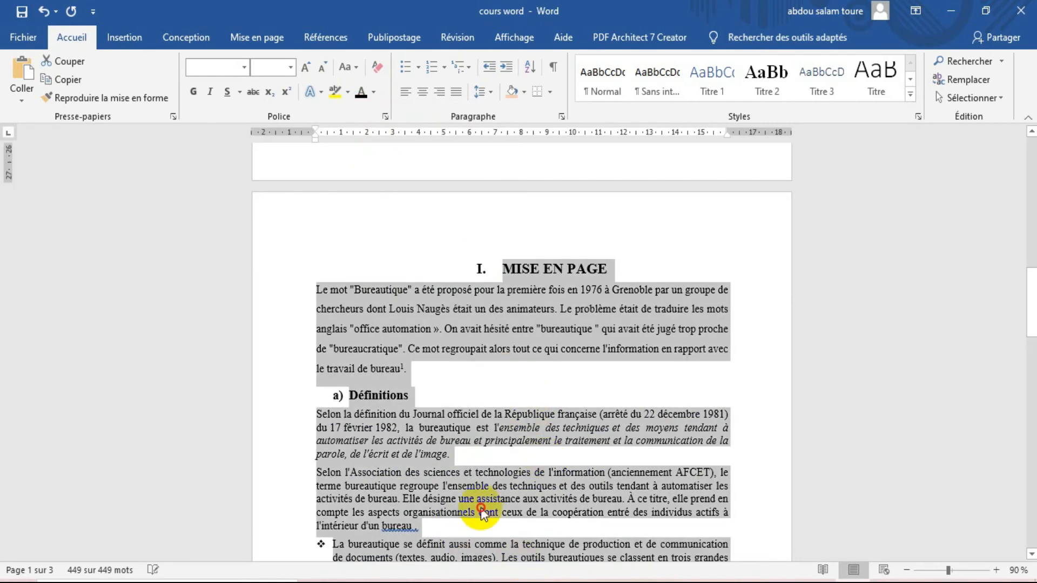
click(479, 512)
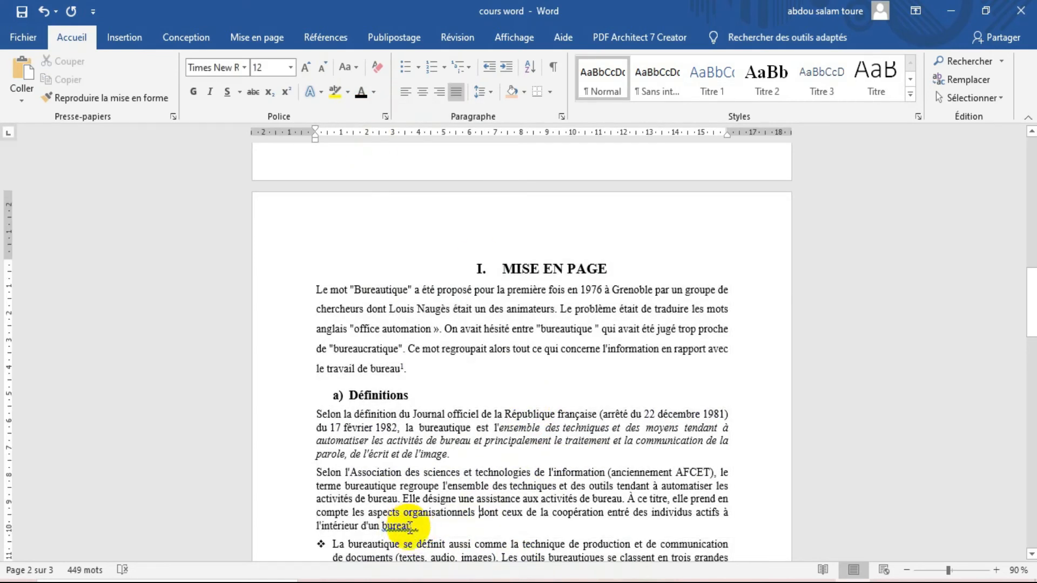
Correct the flagged grammar in the AFCET paragraph using the suggestions "bureau." and "de la coopération entrée"
right_click(407, 524)
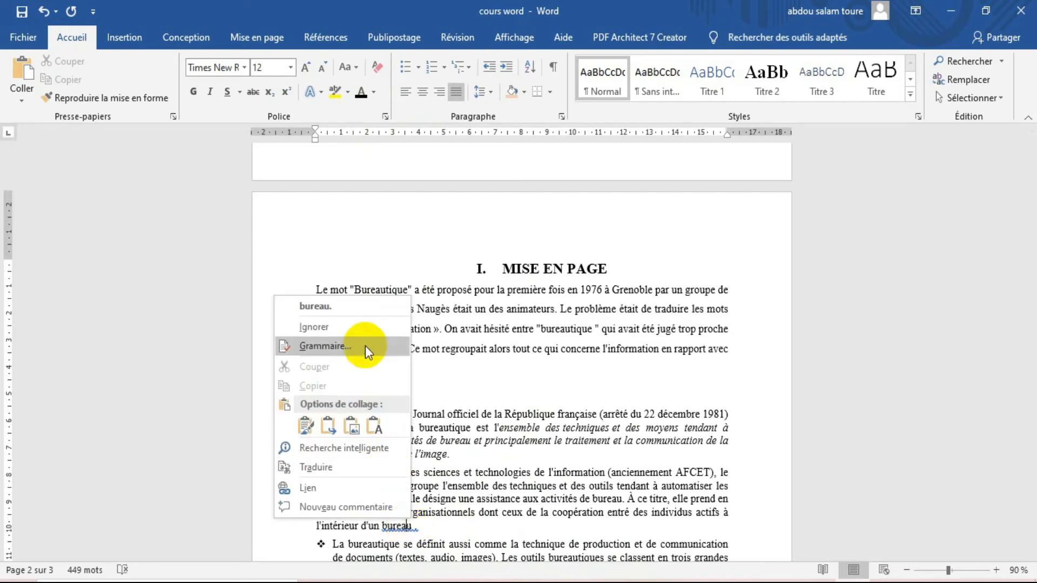
click(342, 306)
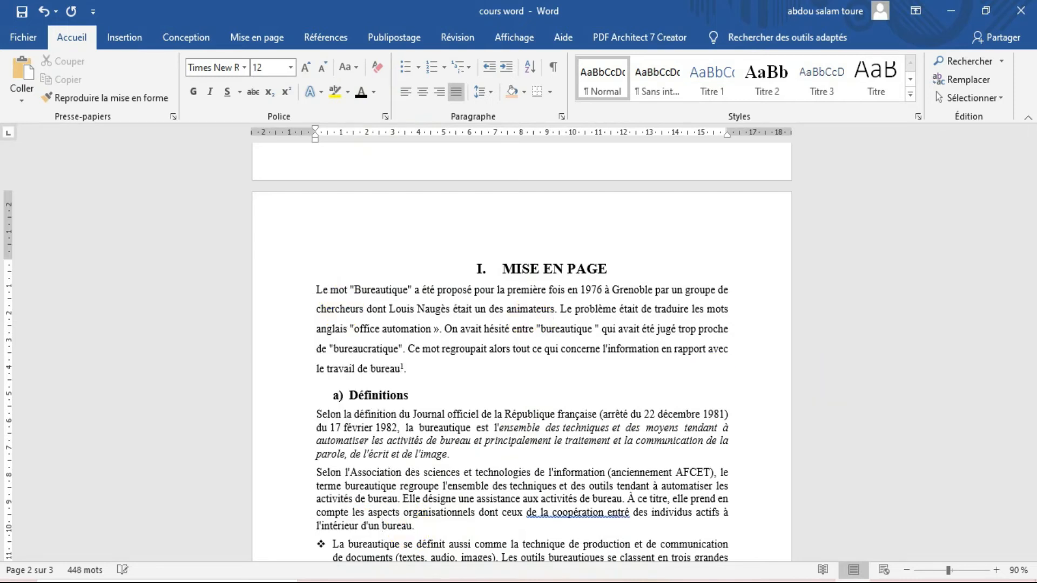
click(1030, 302)
drag(1031, 302, 1030, 331)
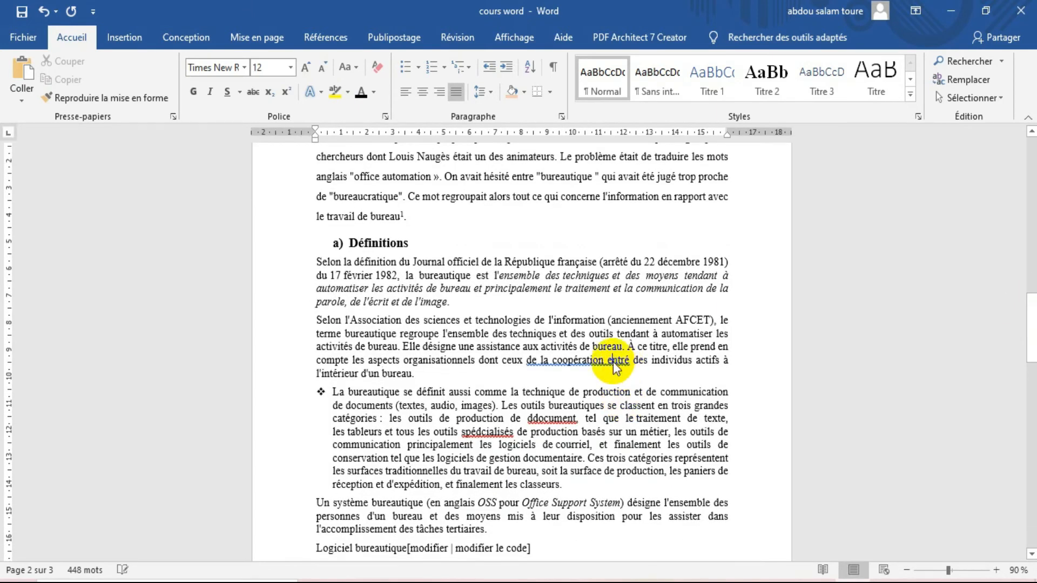
right_click(613, 362)
click(556, 143)
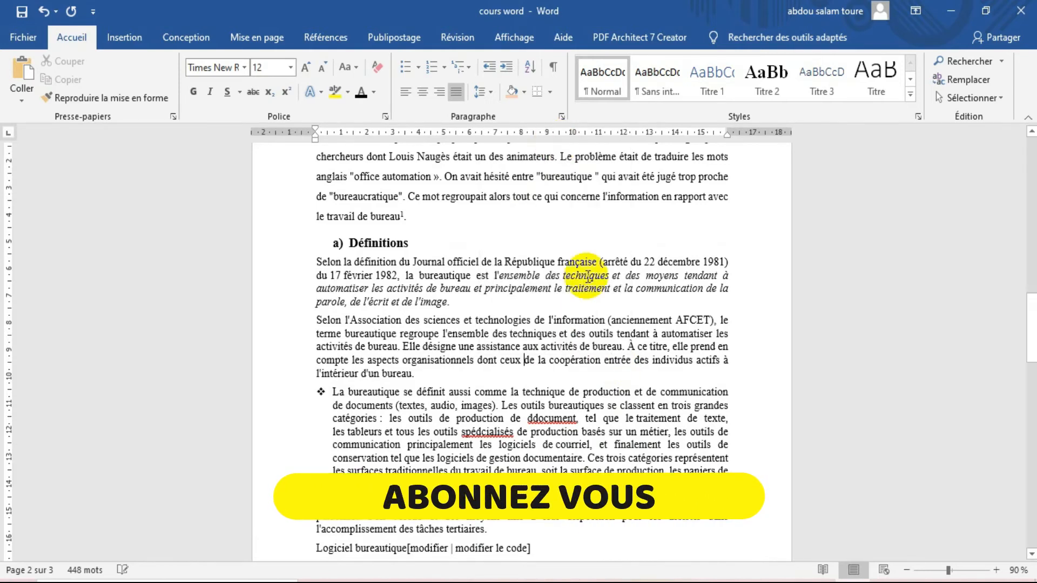
Correct the two misspelled words in the bulleted paragraph to "document" and "spécialisés"
right_click(555, 421)
click(419, 103)
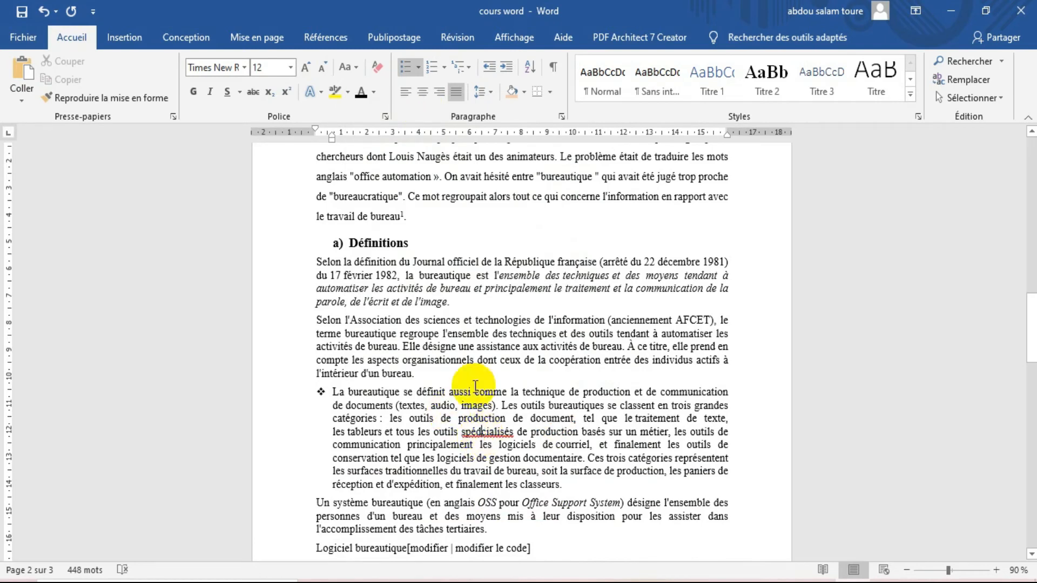
right_click(485, 437)
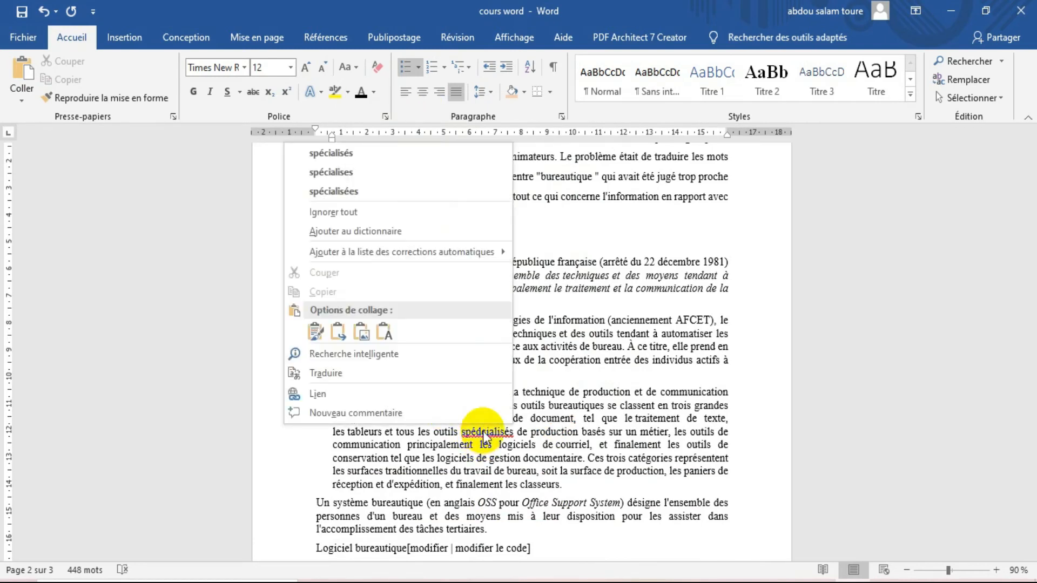
click(372, 155)
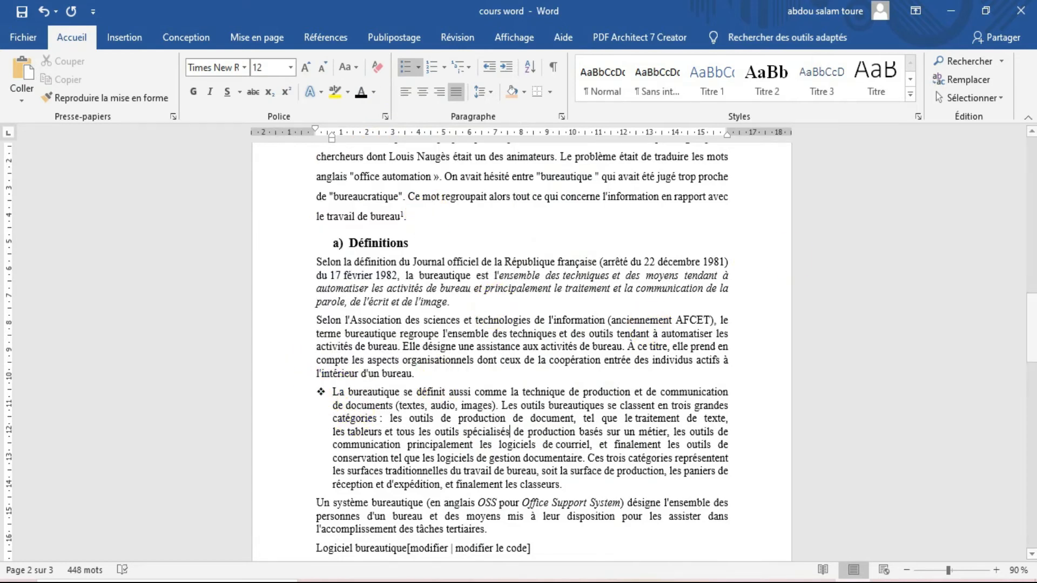
drag(1029, 296, 1025, 345)
drag(1020, 346, 1011, 365)
click(463, 385)
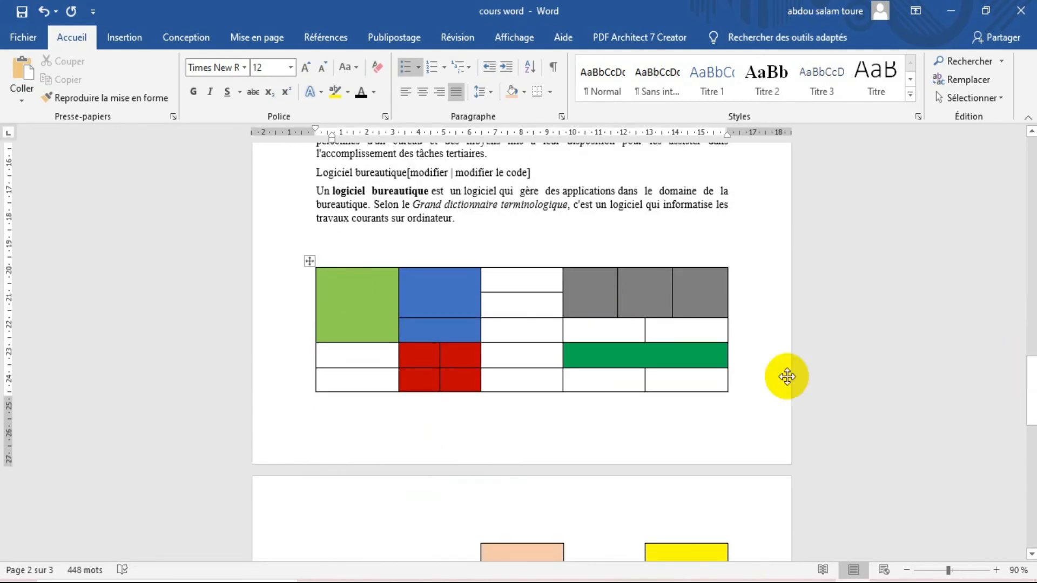
mouse_move(1029, 363)
mouse_down()
mouse_move(1025, 384)
mouse_move(1026, 353)
mouse_up()
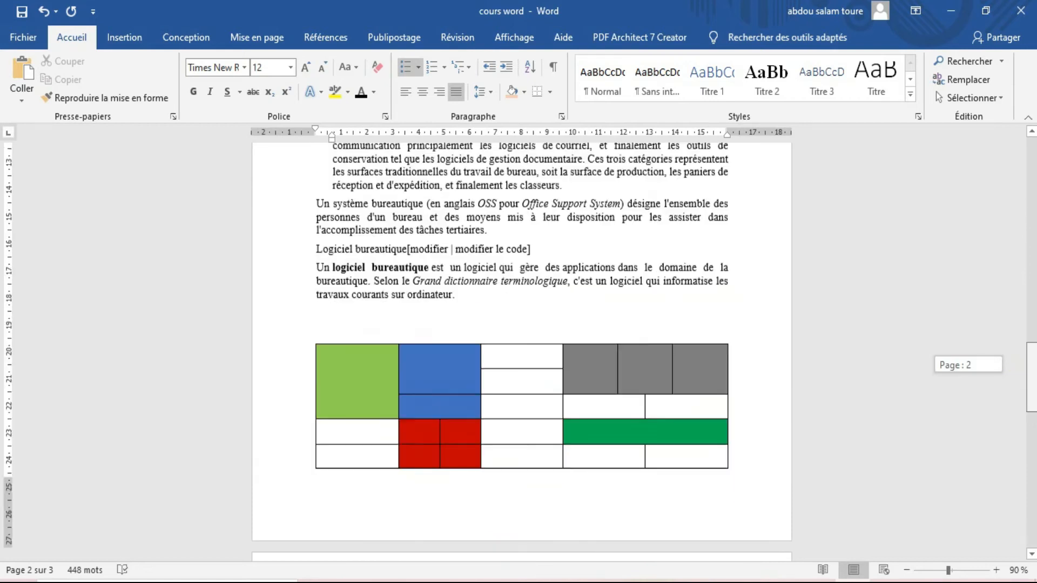
Insert a page break in the empty paragraph above the colored table so the table starts on a new page
click(313, 337)
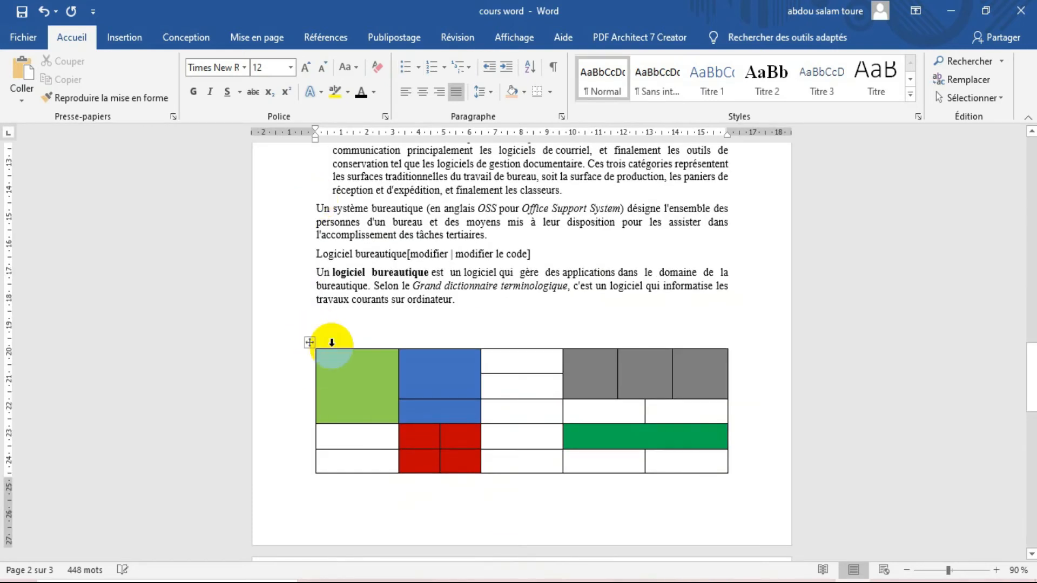
click(123, 33)
click(38, 97)
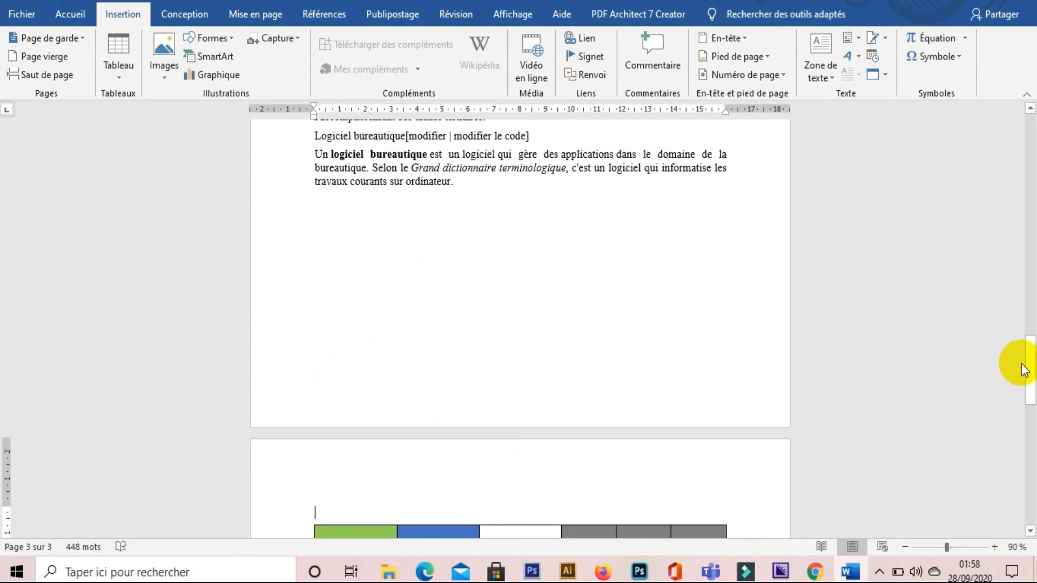
drag(1032, 360, 1031, 409)
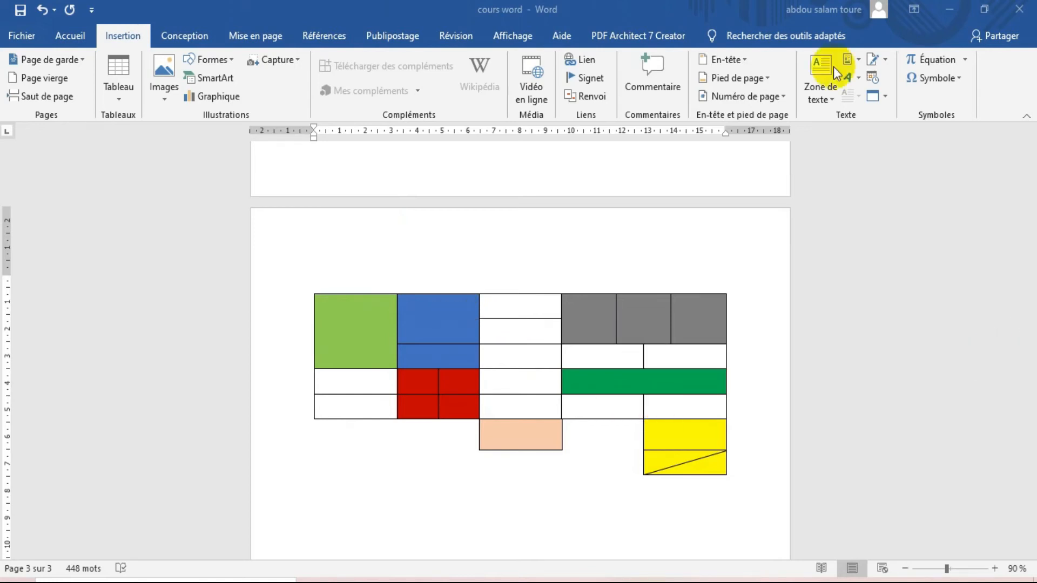
Insert a 6x6 table above the colored table
click(117, 96)
click(117, 97)
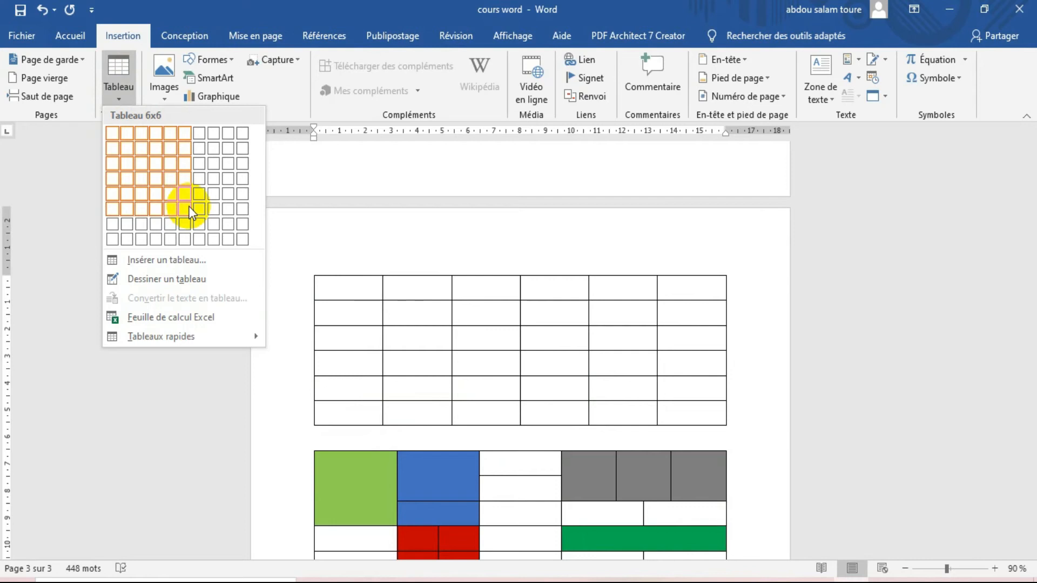
click(190, 210)
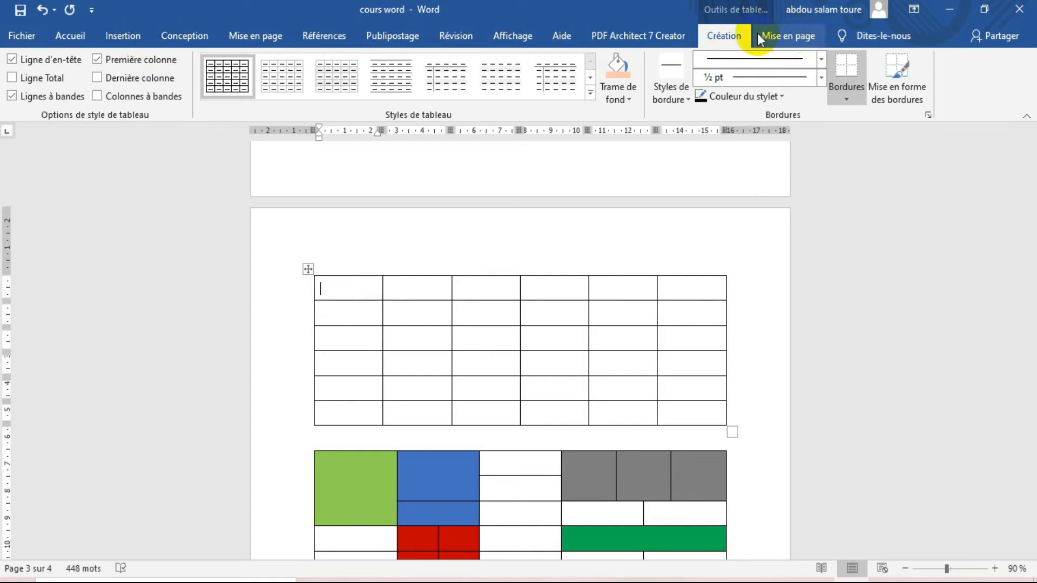
In the first two rows of the new table, merge the four cells of columns 1-2 and the four cells of columns 4-5
click(796, 38)
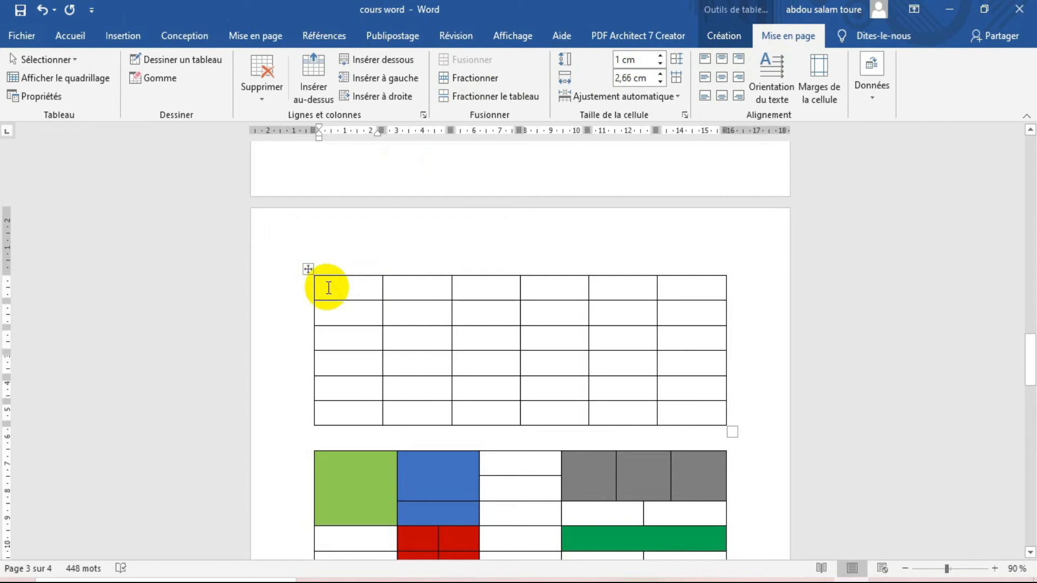
mouse_move(356, 295)
mouse_down()
mouse_move(404, 308)
mouse_move(357, 291)
mouse_move(364, 317)
mouse_move(423, 308)
mouse_up()
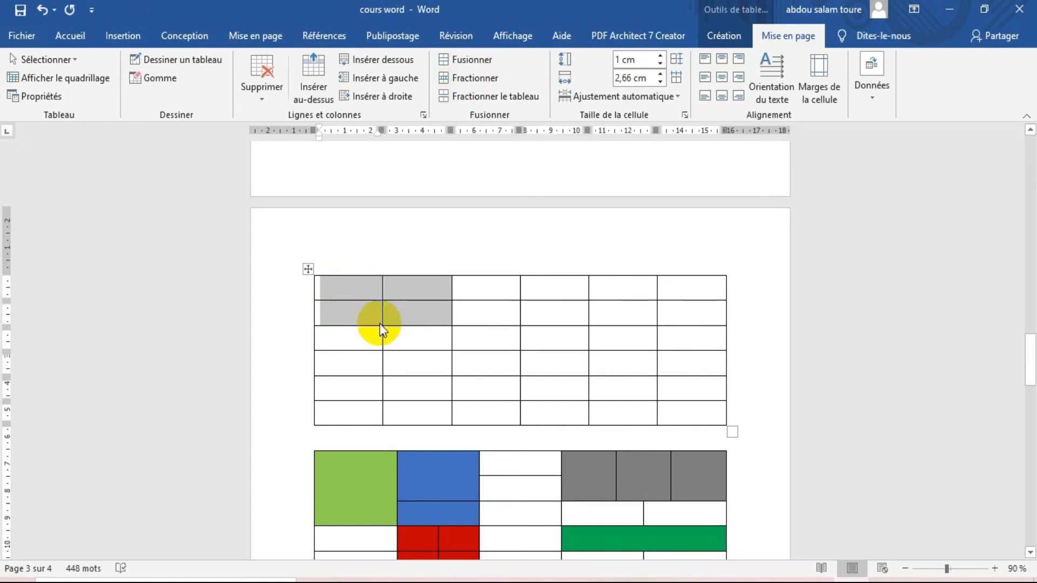
click(478, 61)
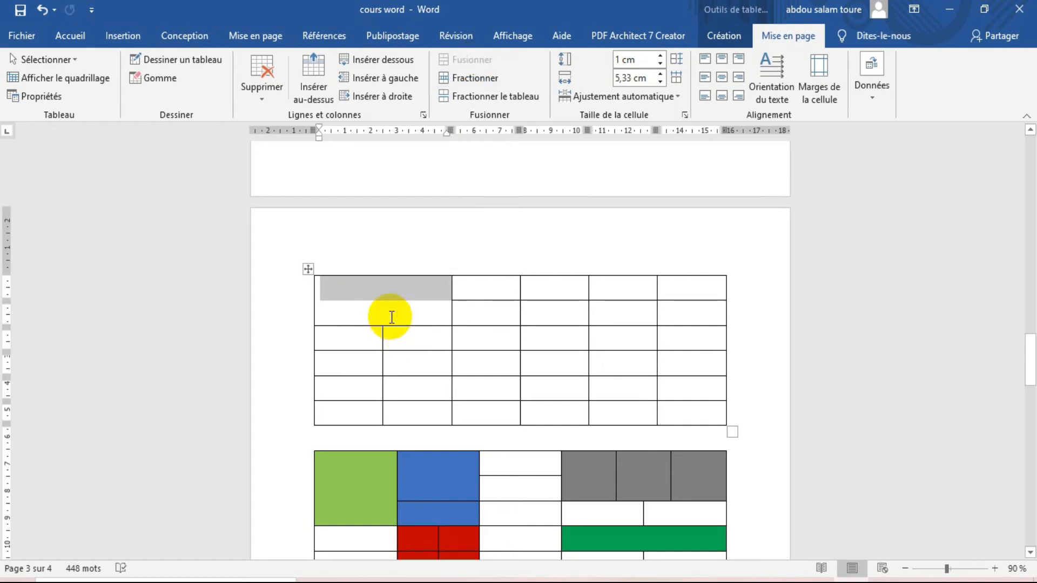
drag(538, 292, 602, 318)
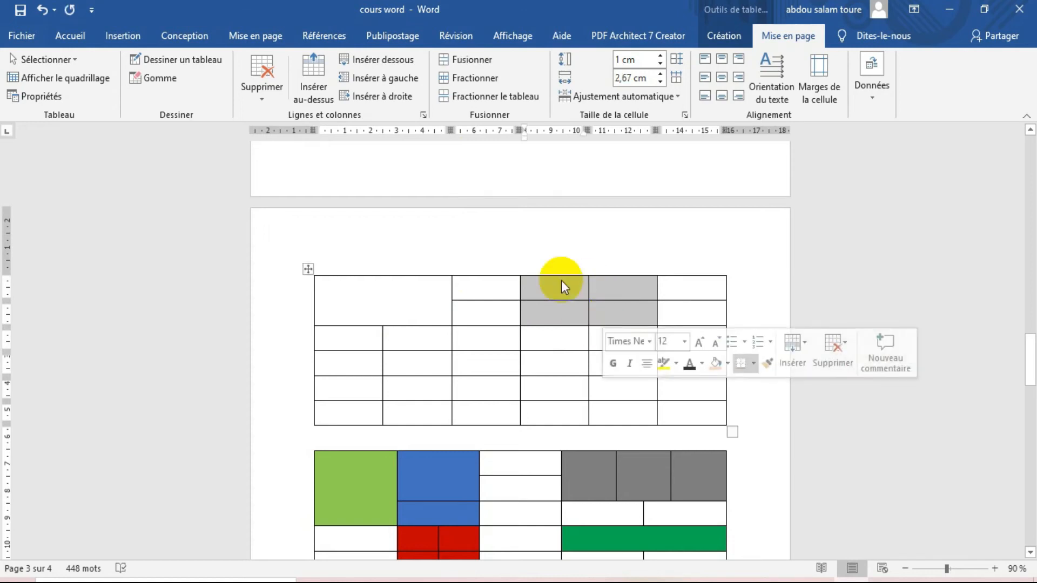
click(473, 61)
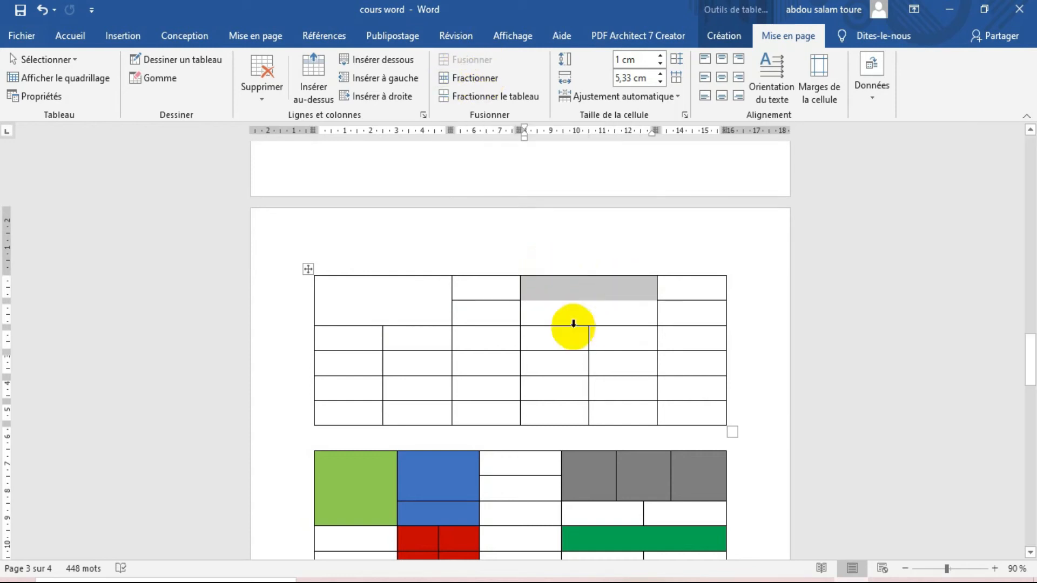
Split the merged cell spanning columns 4-5 into 3 columns and 2 rows
click(475, 77)
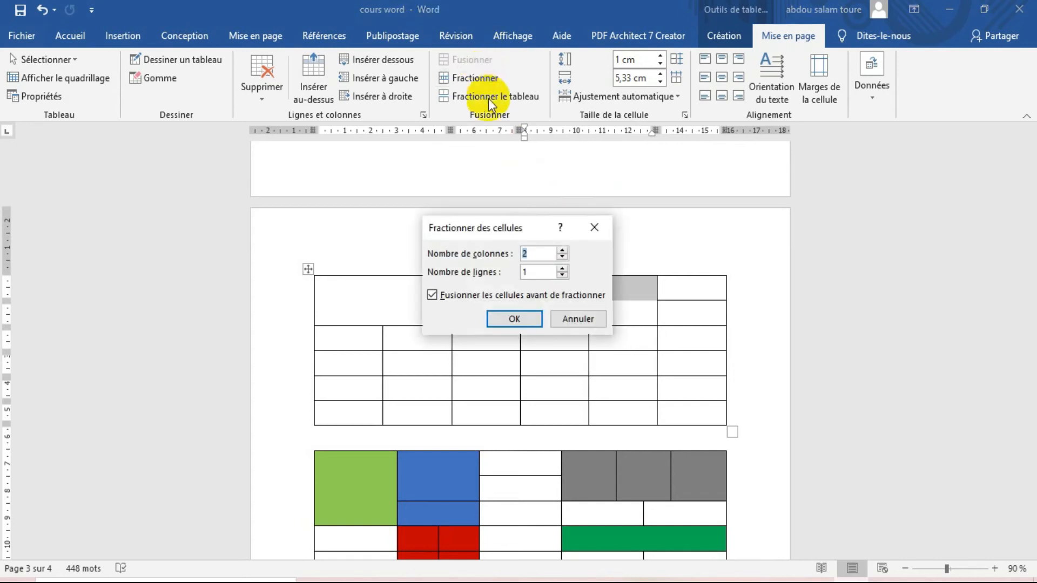
click(563, 269)
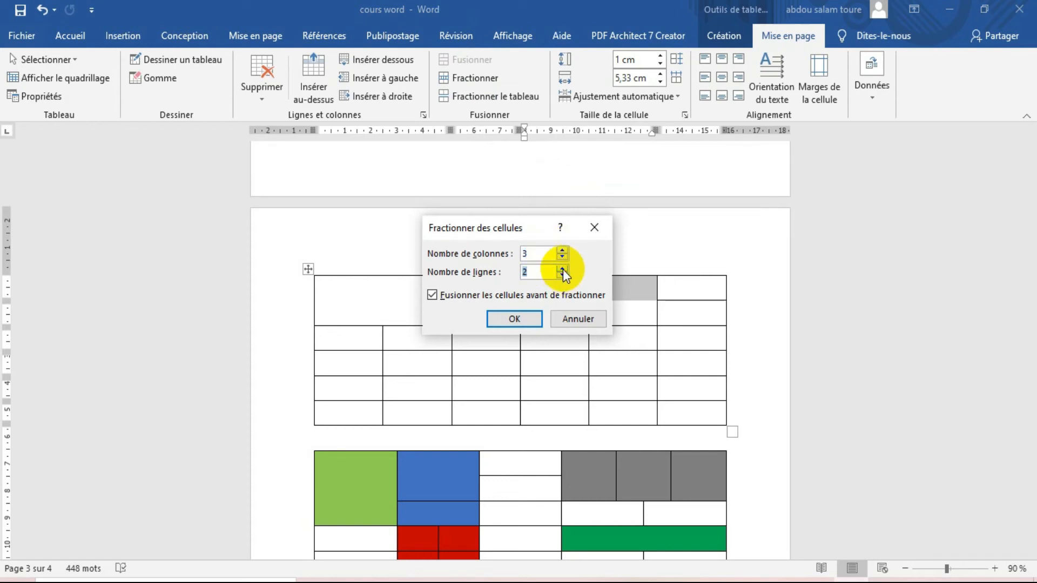
click(516, 319)
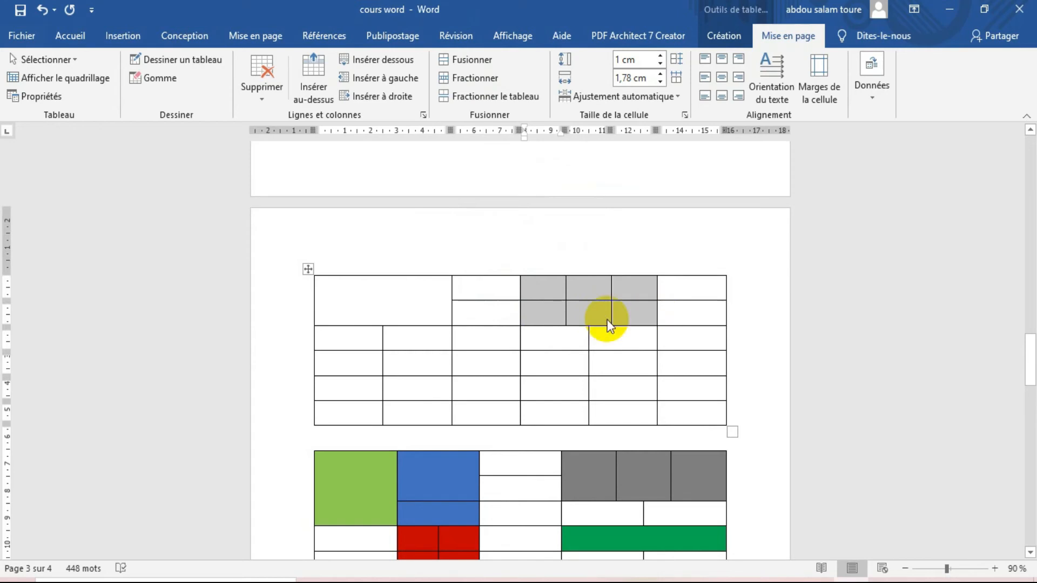
Split the new table into two tables at its second row, and undo the split
click(585, 308)
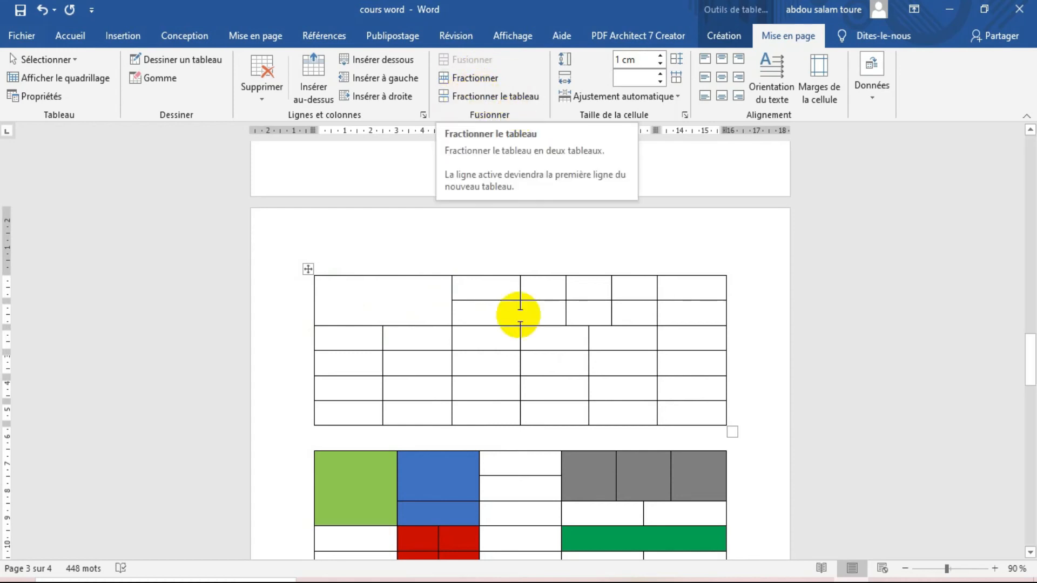
click(494, 99)
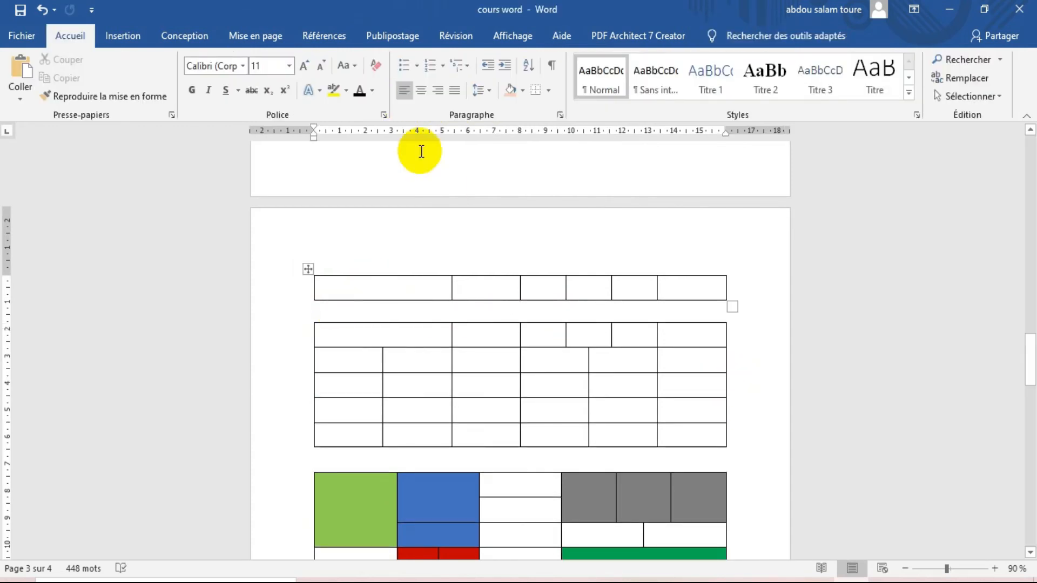
key(ctrl+z)
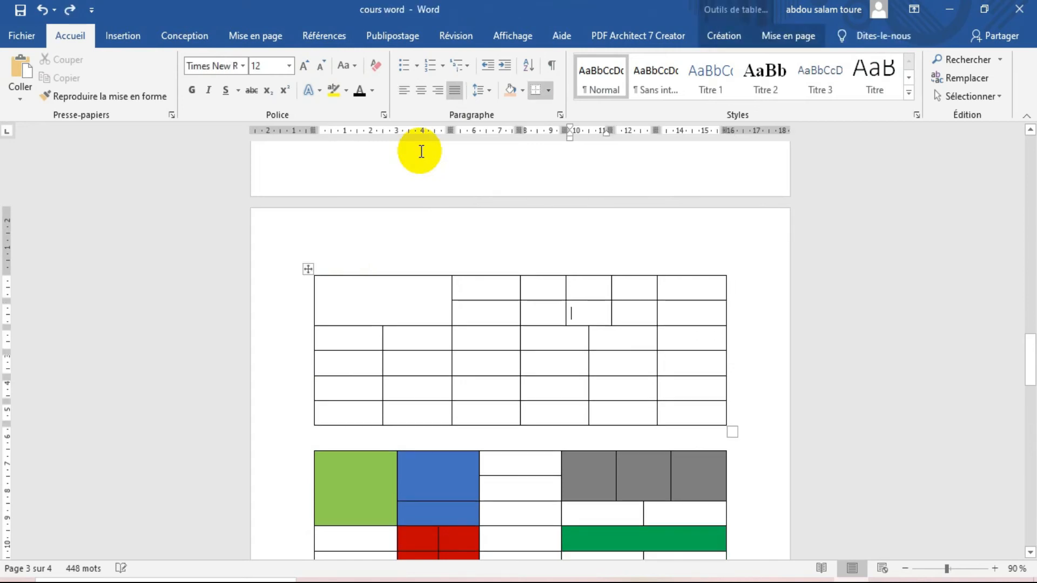
Split the merged first cell of the new table into 1 column and 2 rows, and undo the split
click(810, 36)
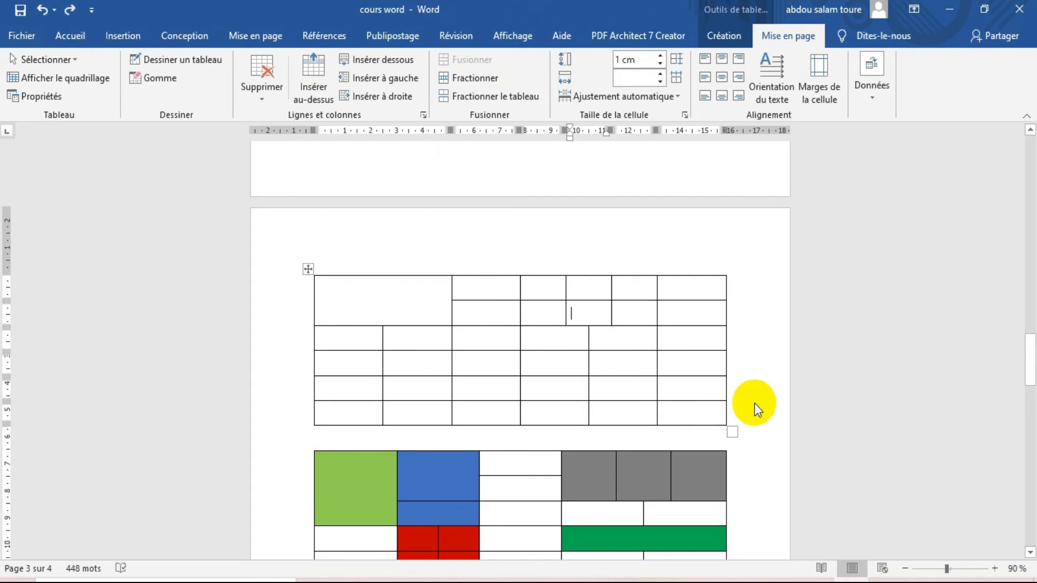
drag(1029, 338, 979, 347)
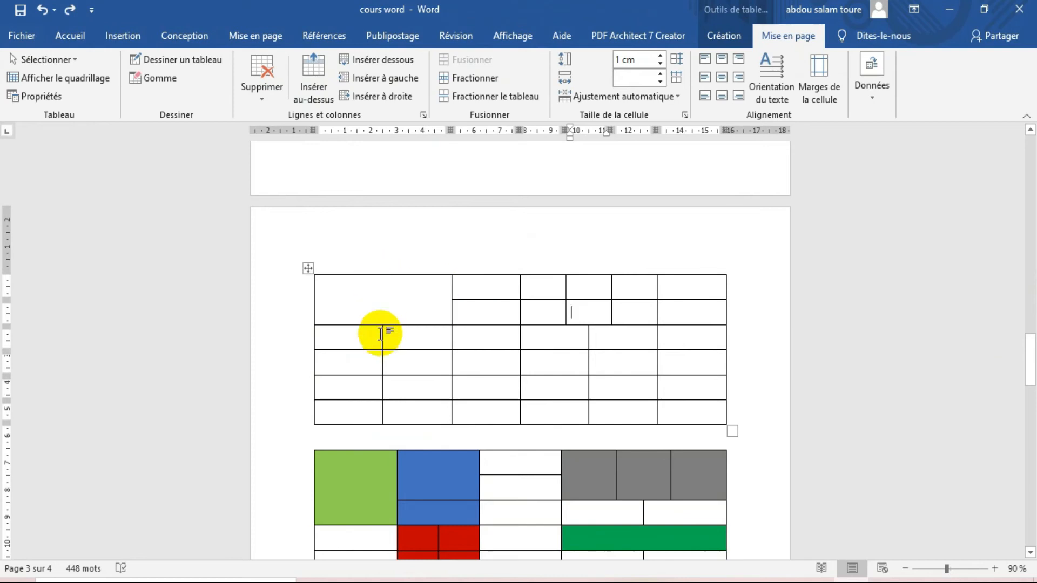
click(331, 294)
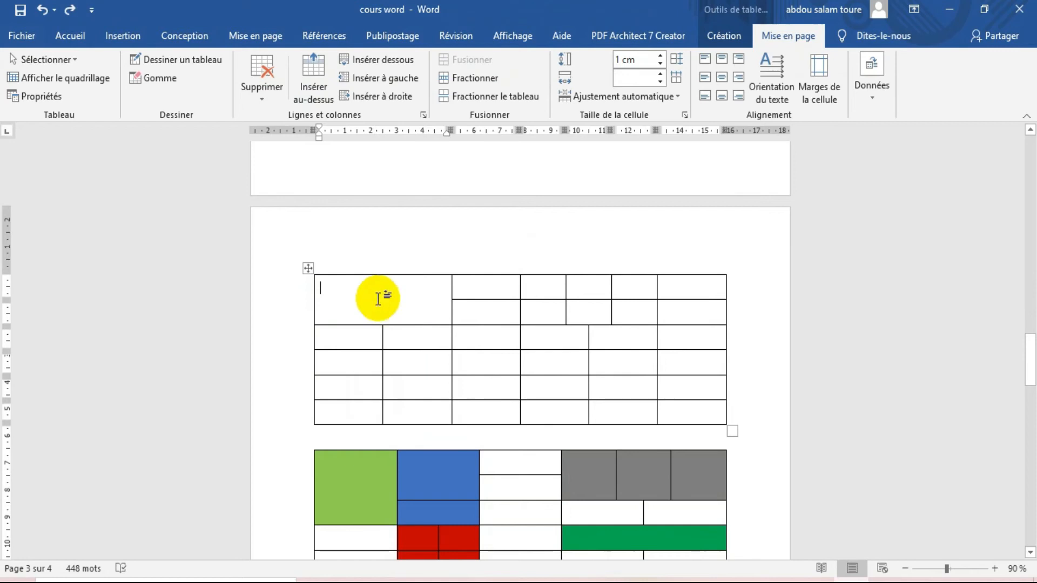
mouse_move(319, 283)
mouse_down()
mouse_move(507, 297)
mouse_move(442, 306)
mouse_move(426, 295)
mouse_up()
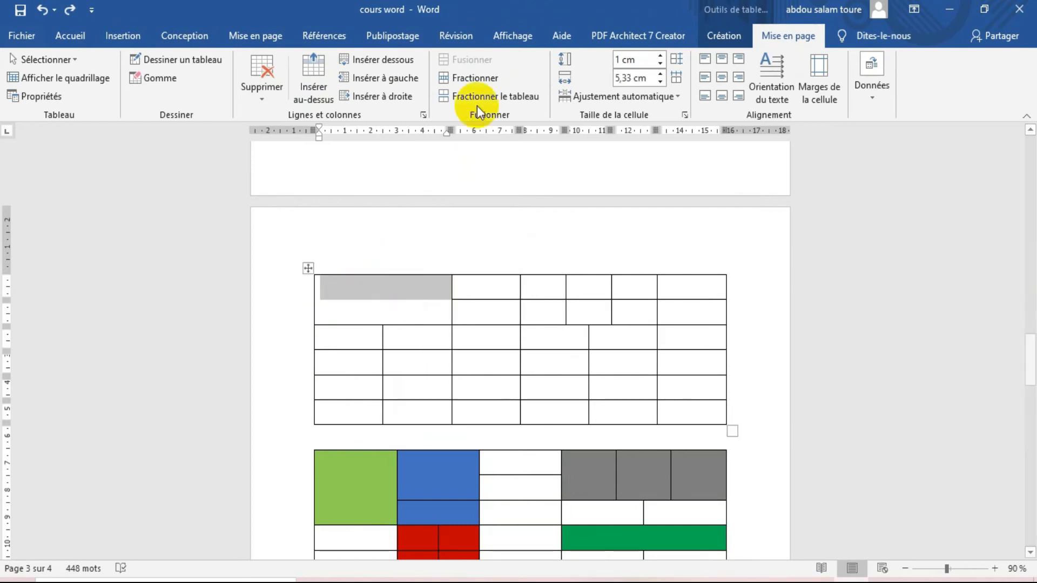
click(477, 81)
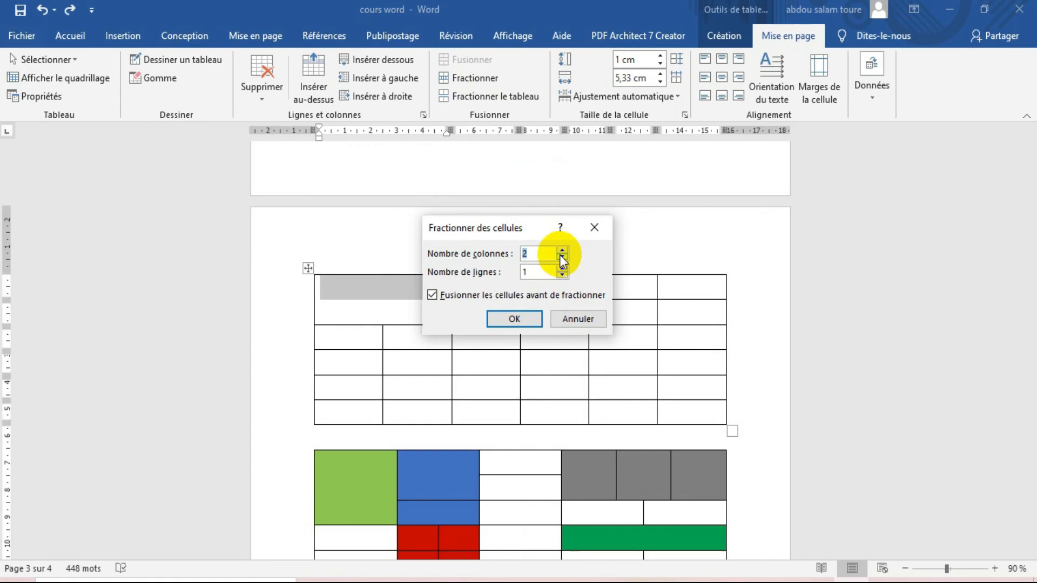
click(562, 268)
click(520, 318)
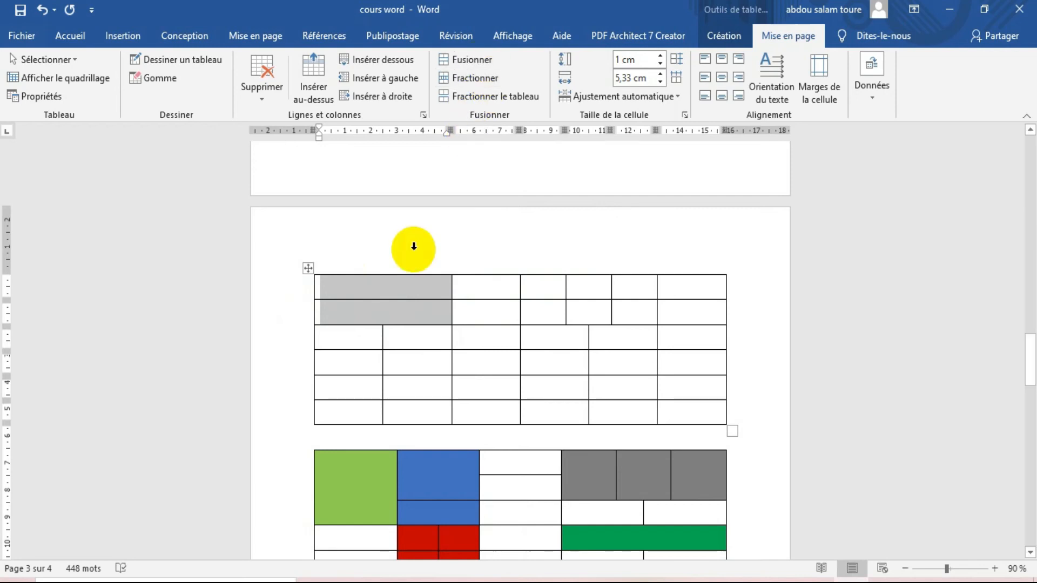
key(ctrl+z)
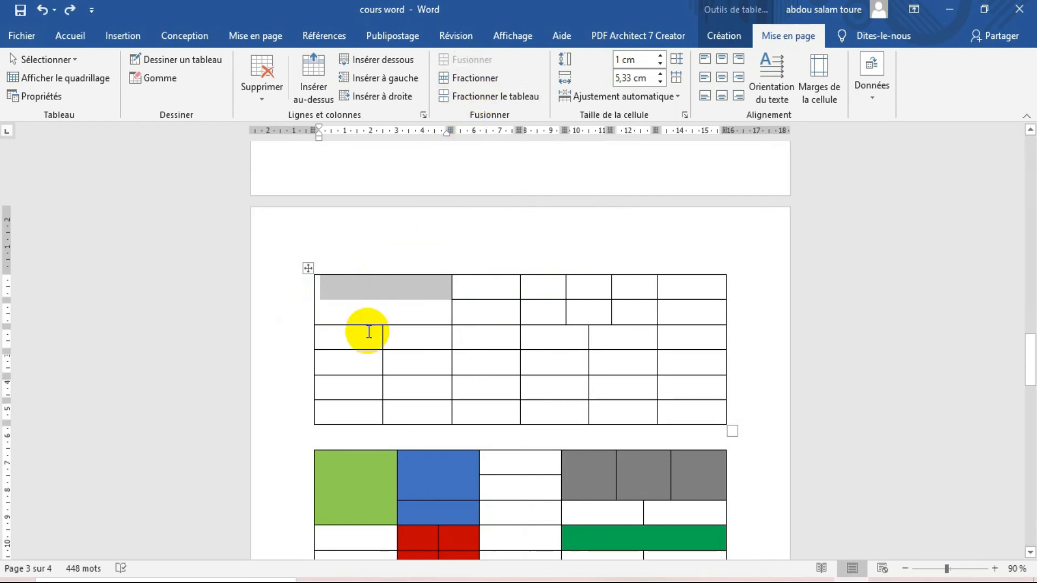
Split the merged first cell into 2 columns and 1 row, and undo the split
click(346, 302)
drag(318, 294, 423, 302)
click(475, 76)
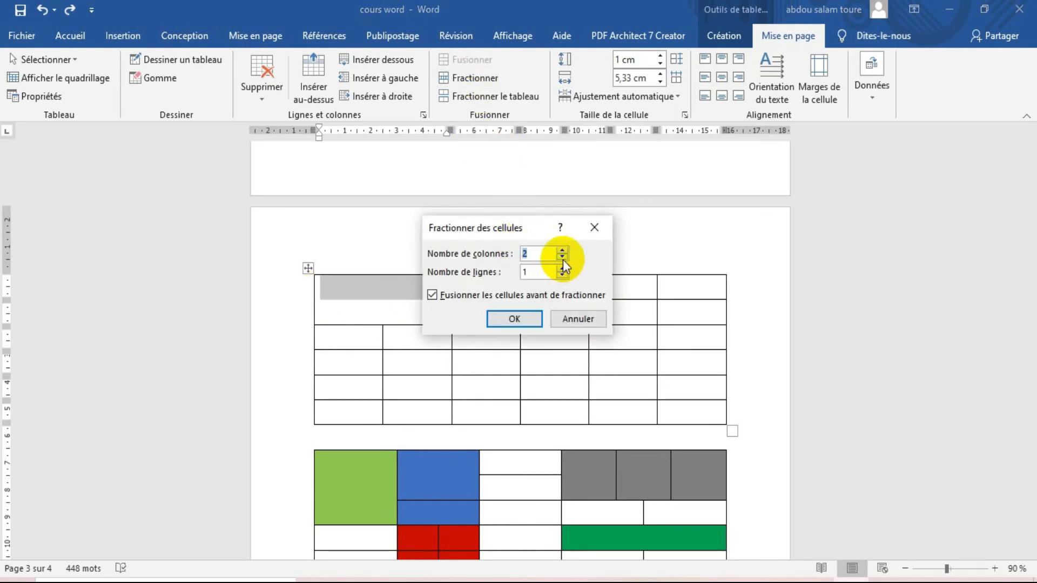
click(525, 318)
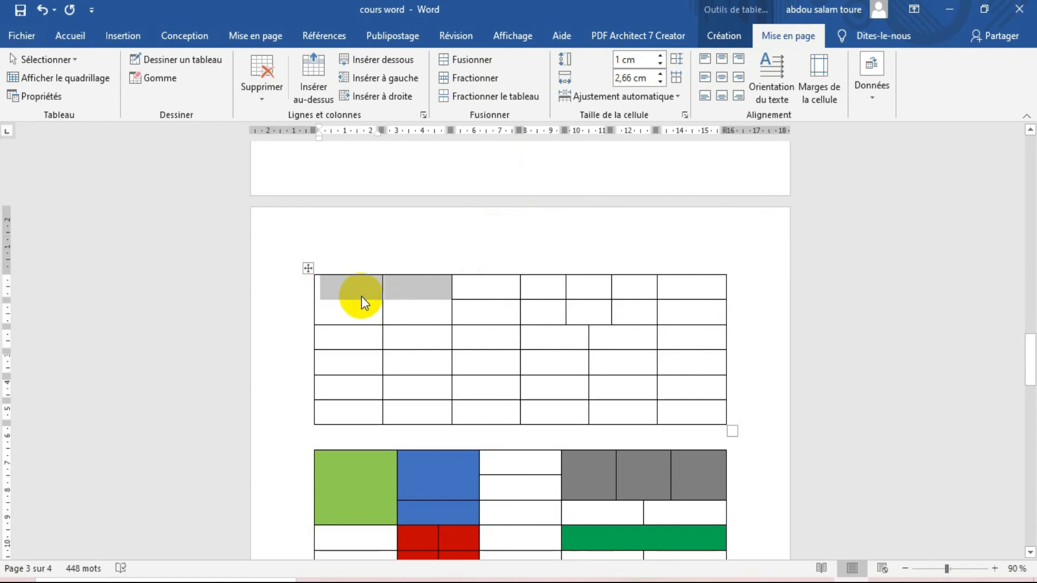
key(ctrl+z)
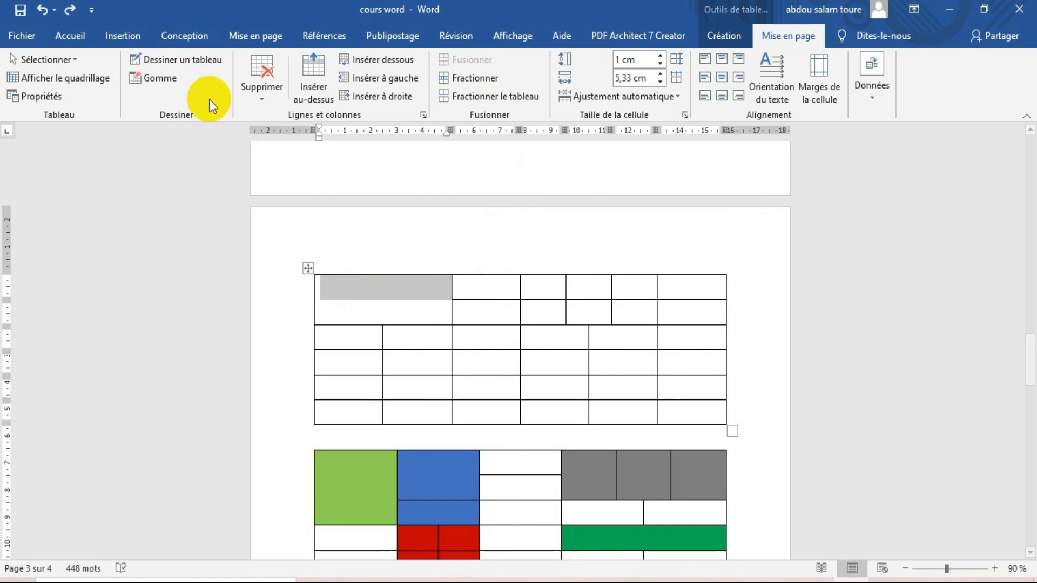
Divide the merged first cell by drawing three vertical borders and one horizontal border through its middle with the Draw Table tool
click(200, 67)
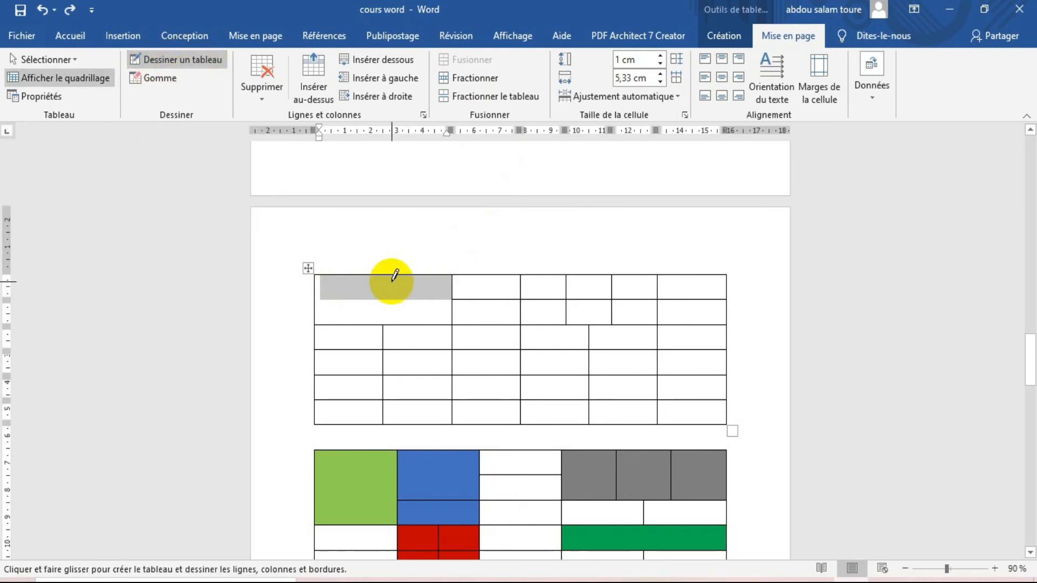
drag(381, 274, 384, 328)
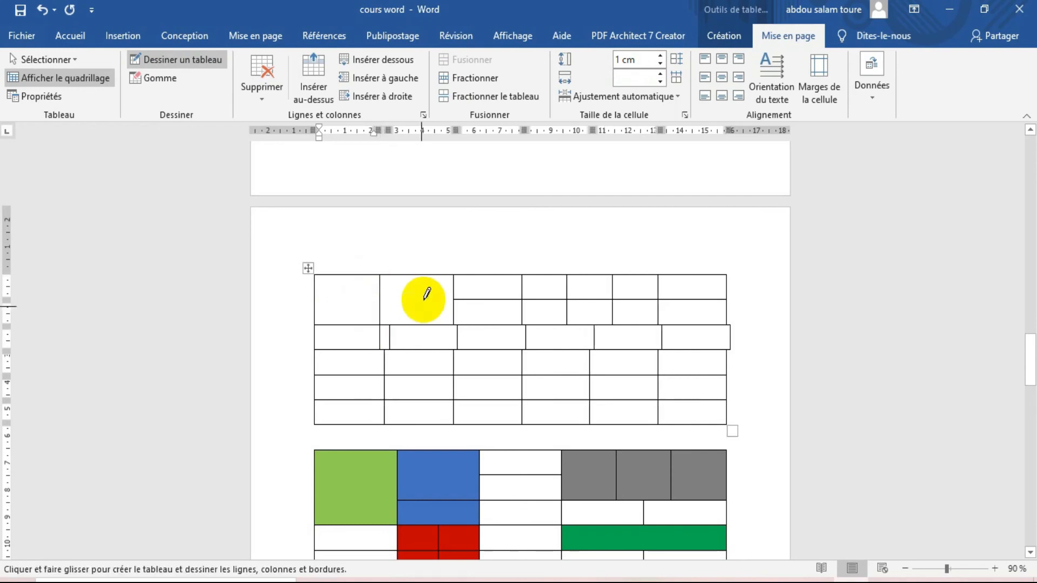
drag(419, 279, 419, 319)
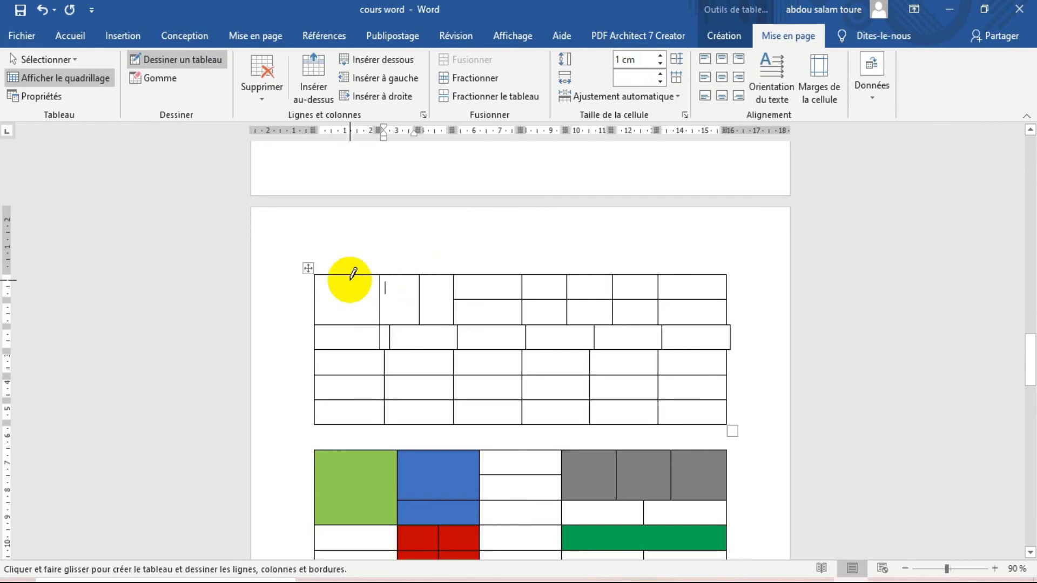
drag(340, 279, 339, 323)
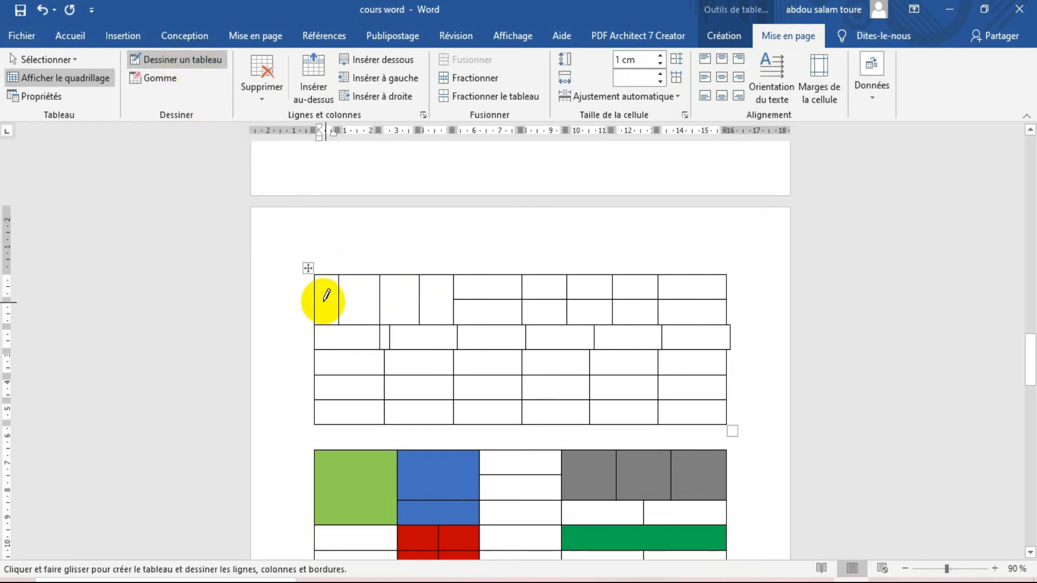
drag(315, 304, 443, 302)
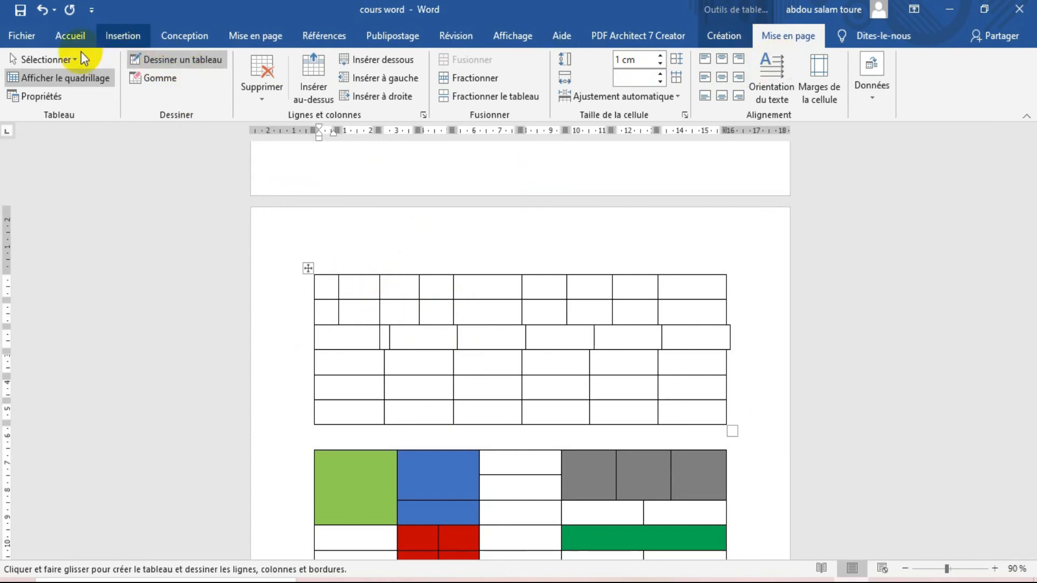
click(111, 34)
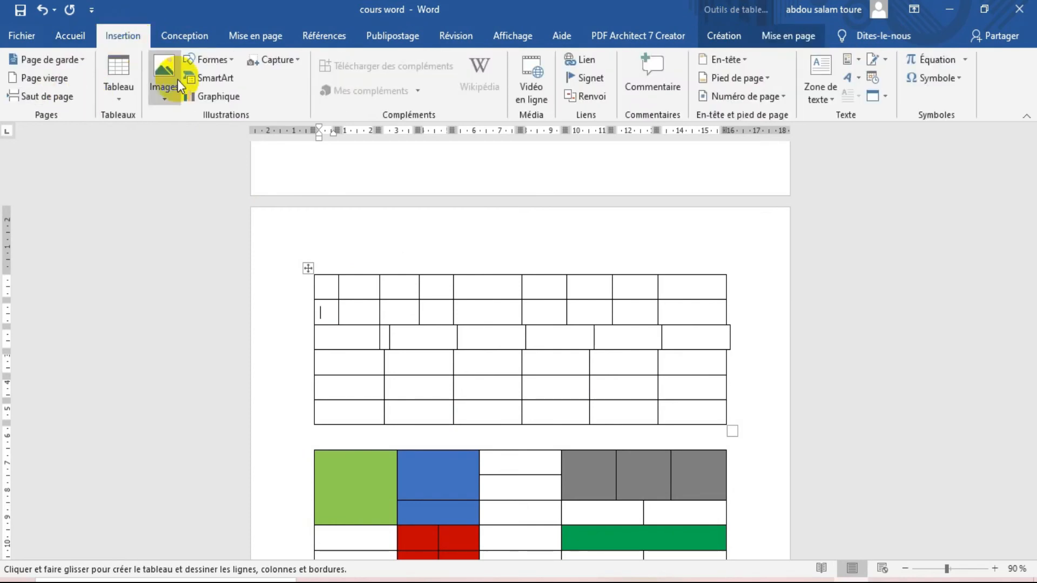
click(116, 98)
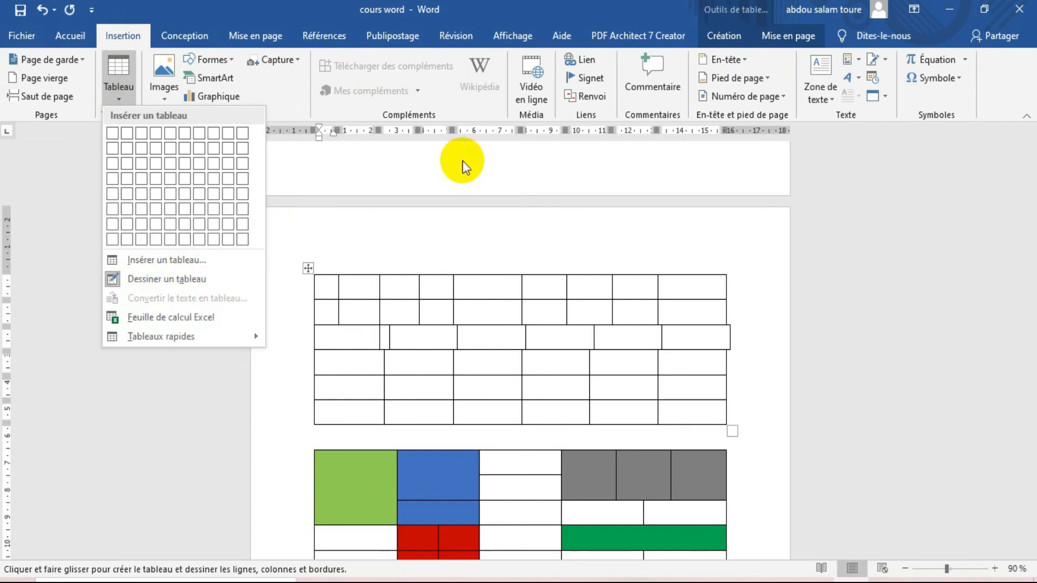
click(781, 38)
click(781, 38)
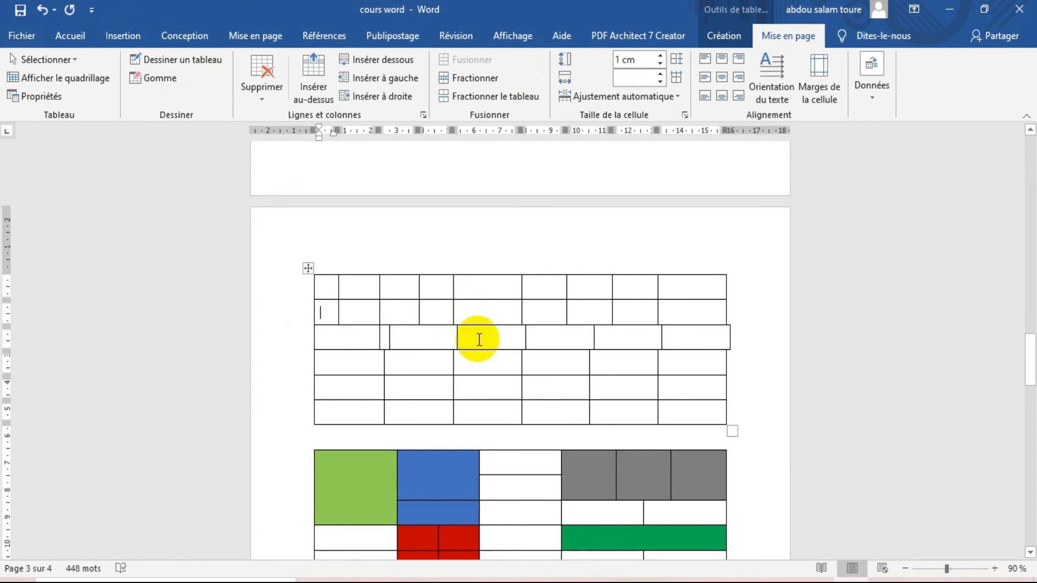
drag(1028, 353, 1027, 378)
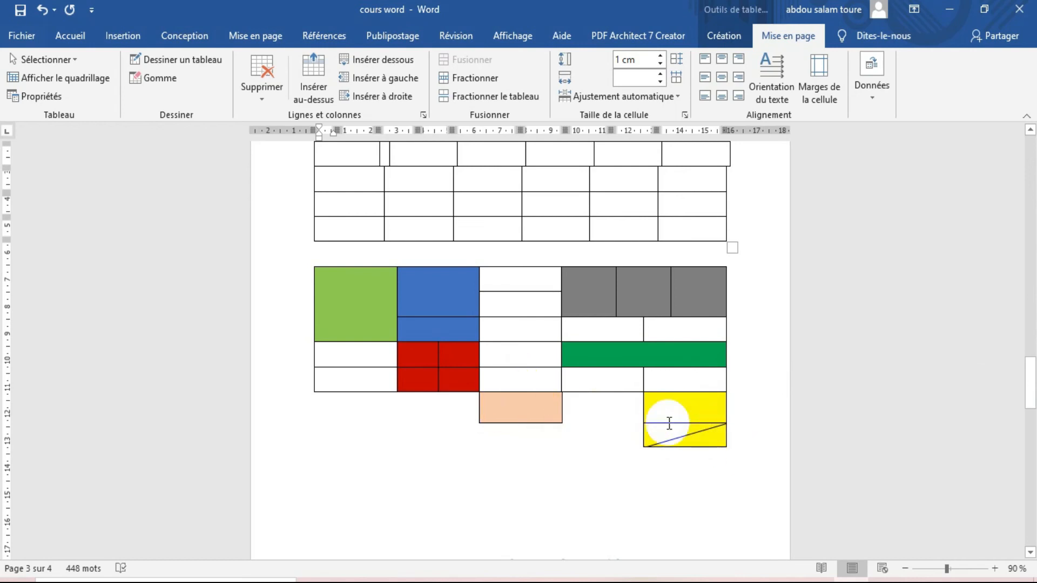
Draw a fully bordered extra cell beneath the last column of the upper table with the Draw Table tool
click(188, 60)
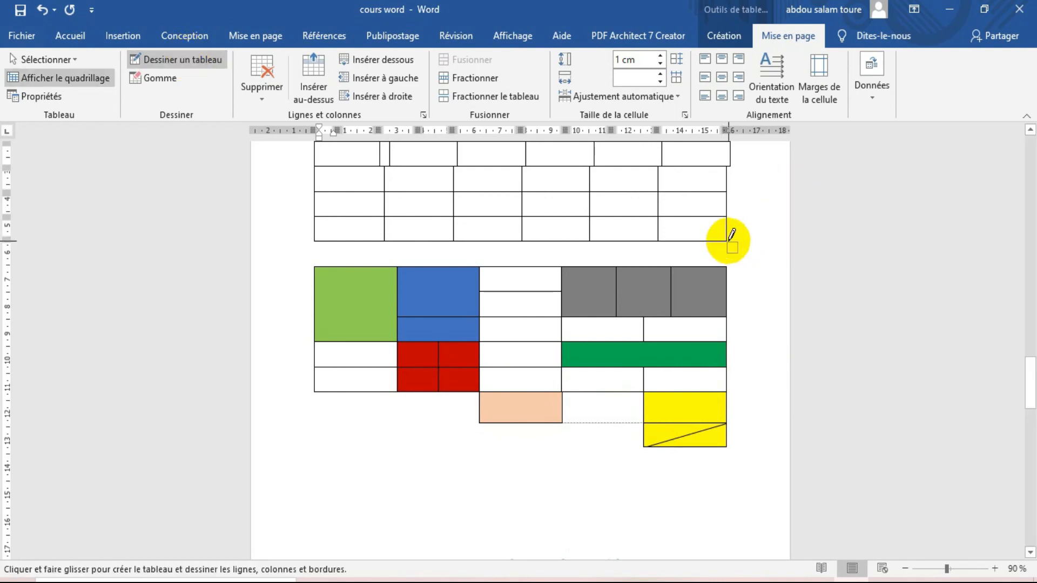
mouse_move(727, 242)
mouse_down()
mouse_move(725, 257)
mouse_move(658, 258)
mouse_up()
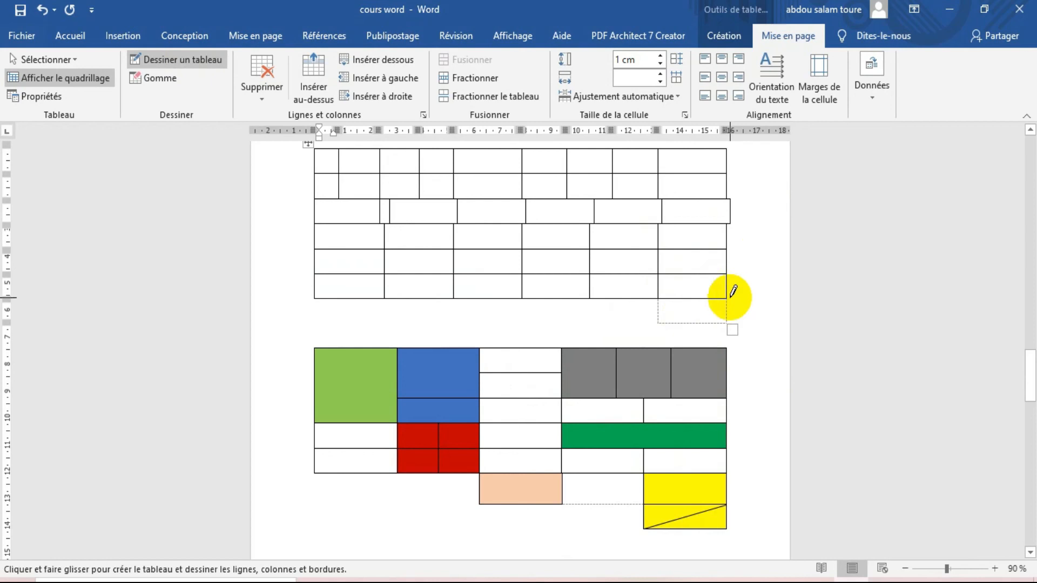
key(ctrl+z)
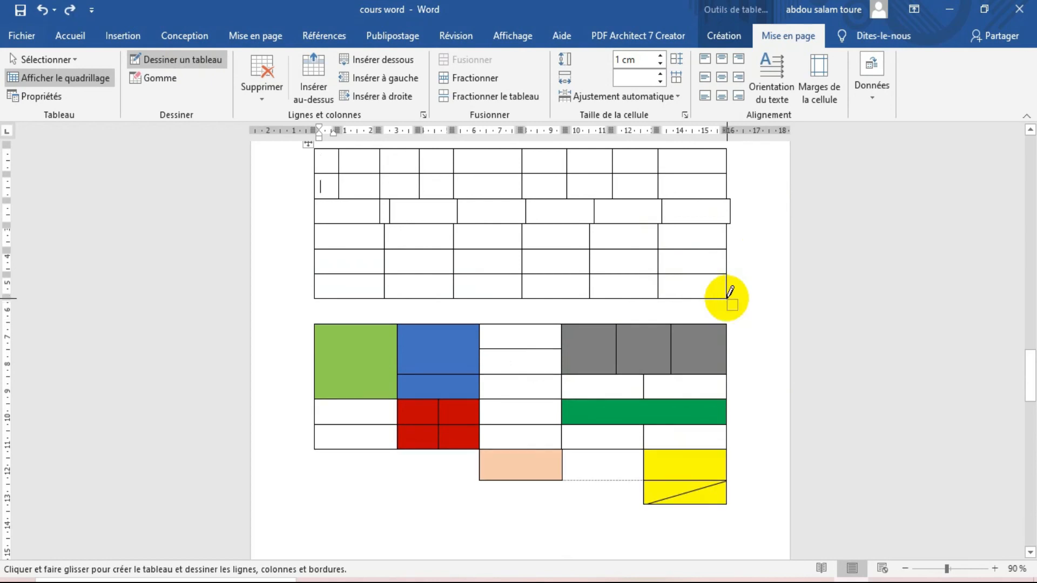
mouse_move(657, 300)
mouse_down()
mouse_move(658, 323)
mouse_move(687, 315)
mouse_move(667, 303)
mouse_move(664, 286)
mouse_move(660, 335)
mouse_move(740, 318)
mouse_move(727, 323)
mouse_up()
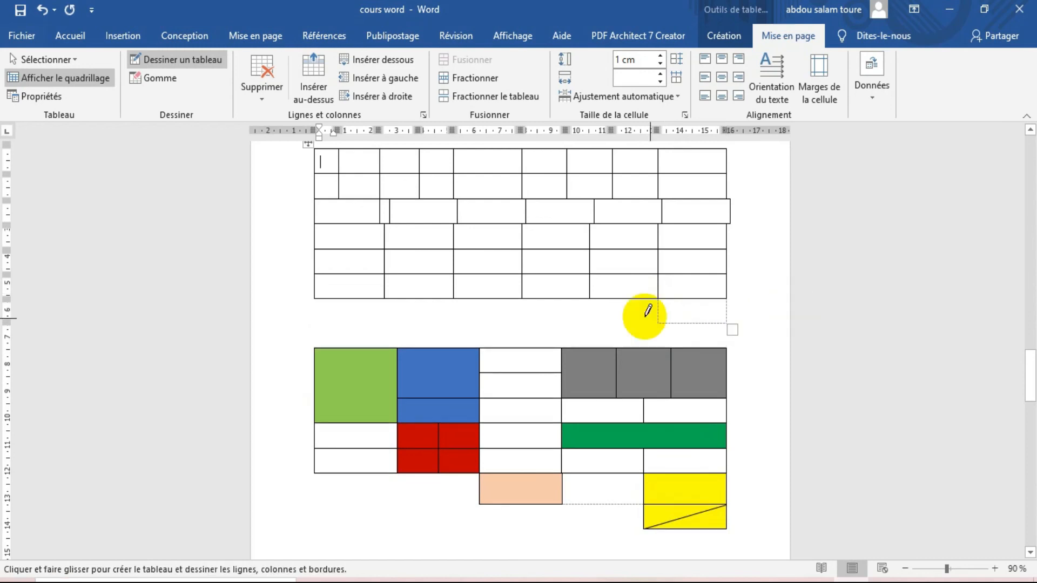
drag(660, 296, 659, 323)
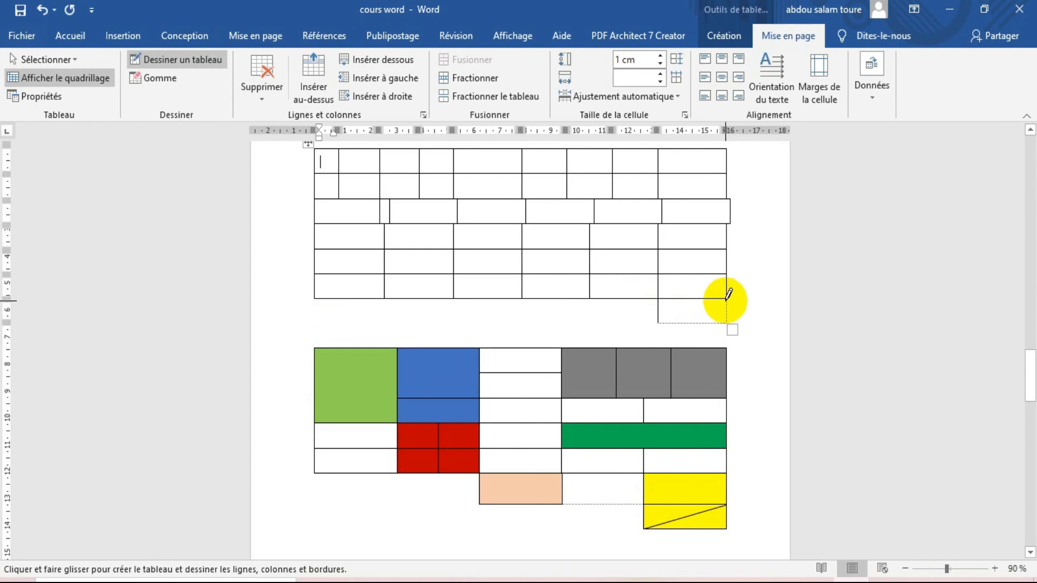
drag(726, 299, 727, 323)
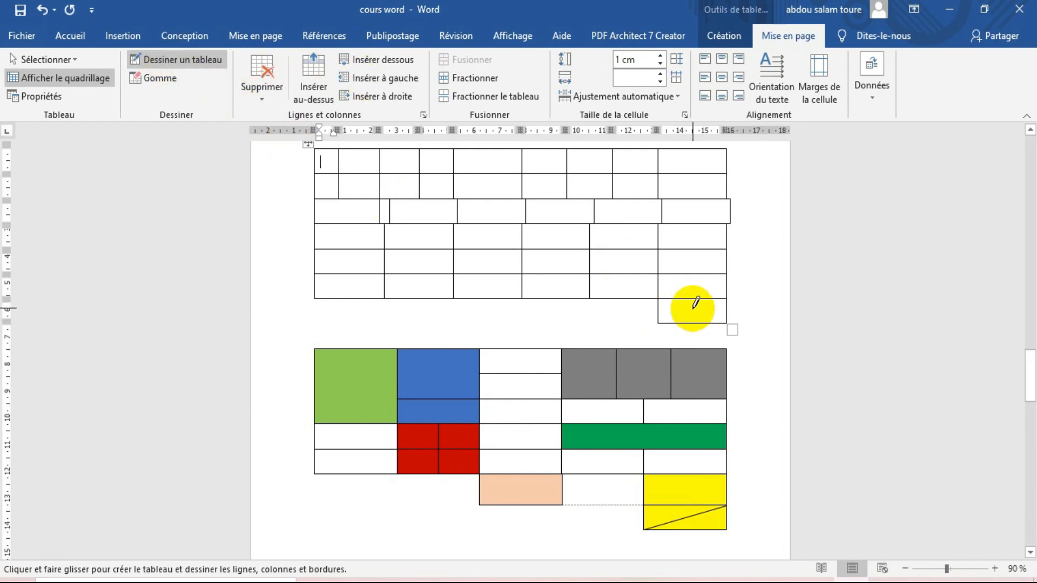
click(180, 59)
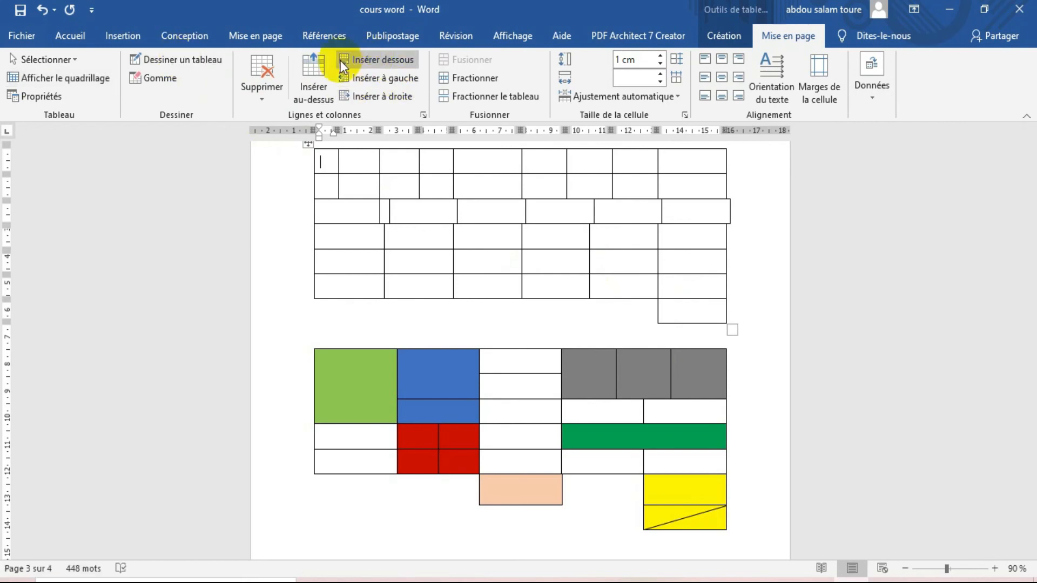
Insert a row below the drawn cell and a column to its left, and undo both insertions
click(665, 307)
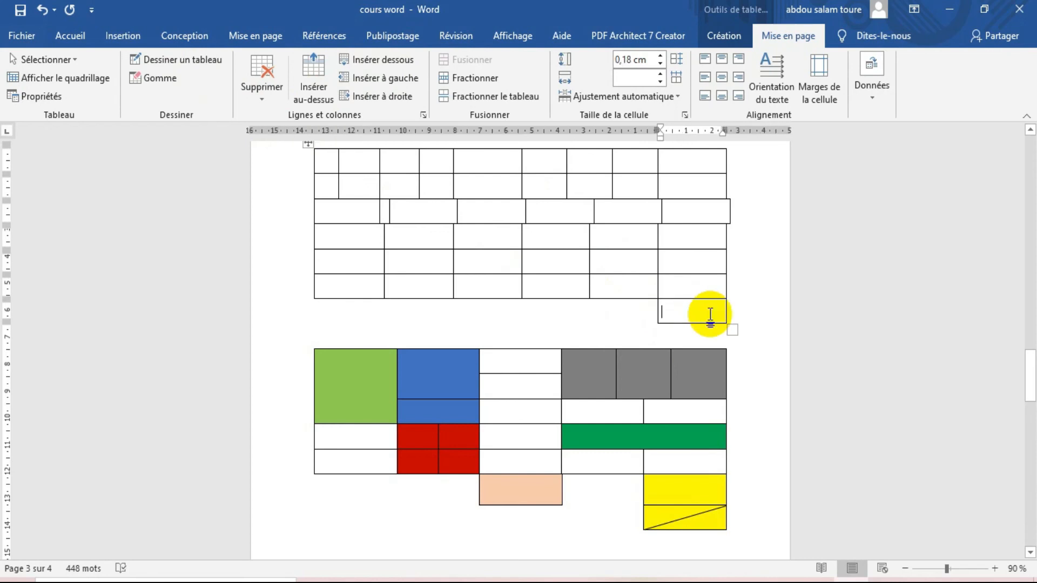
click(395, 61)
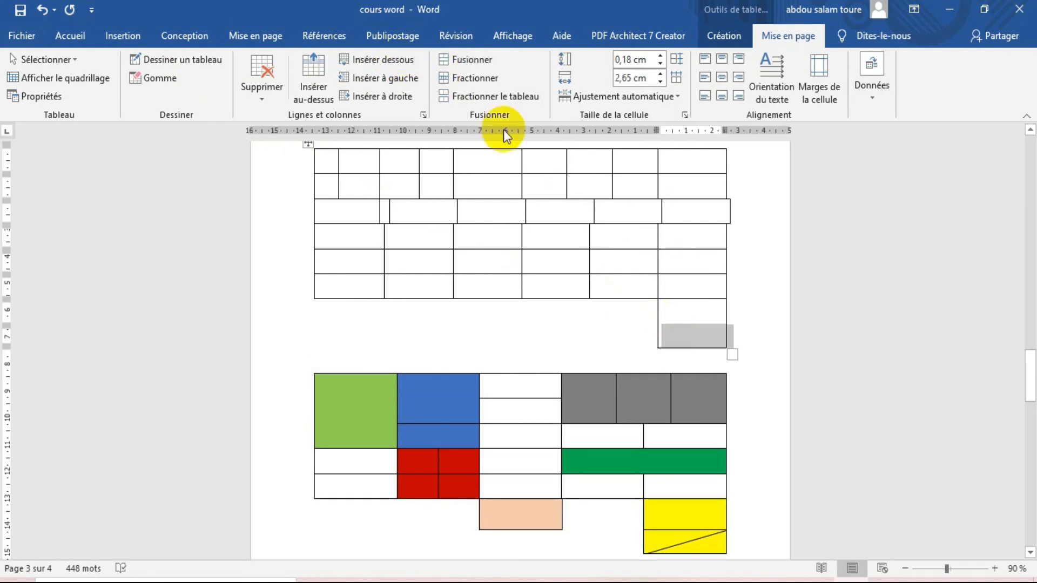
click(370, 78)
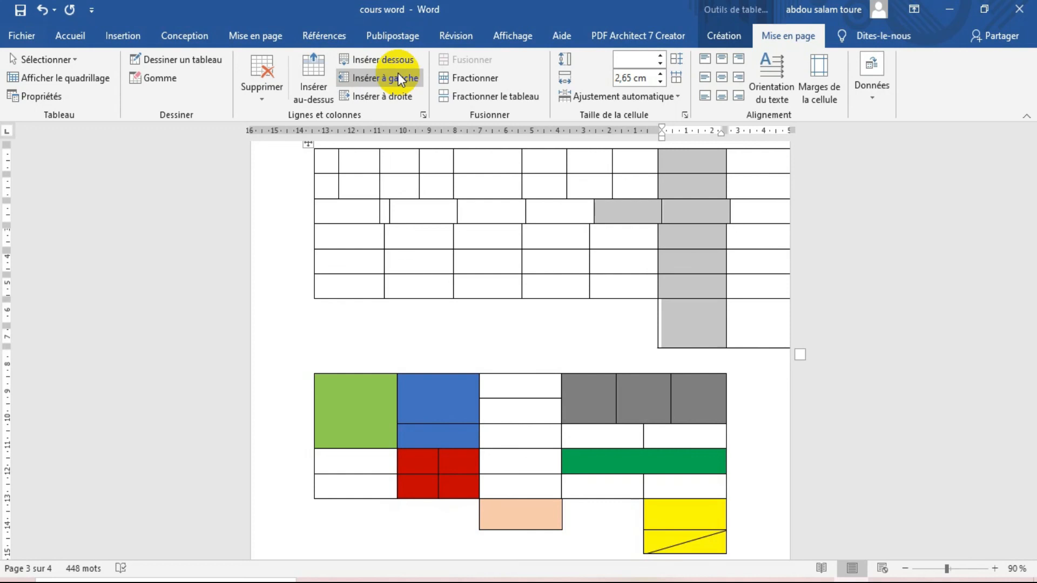
key(ctrl+z)
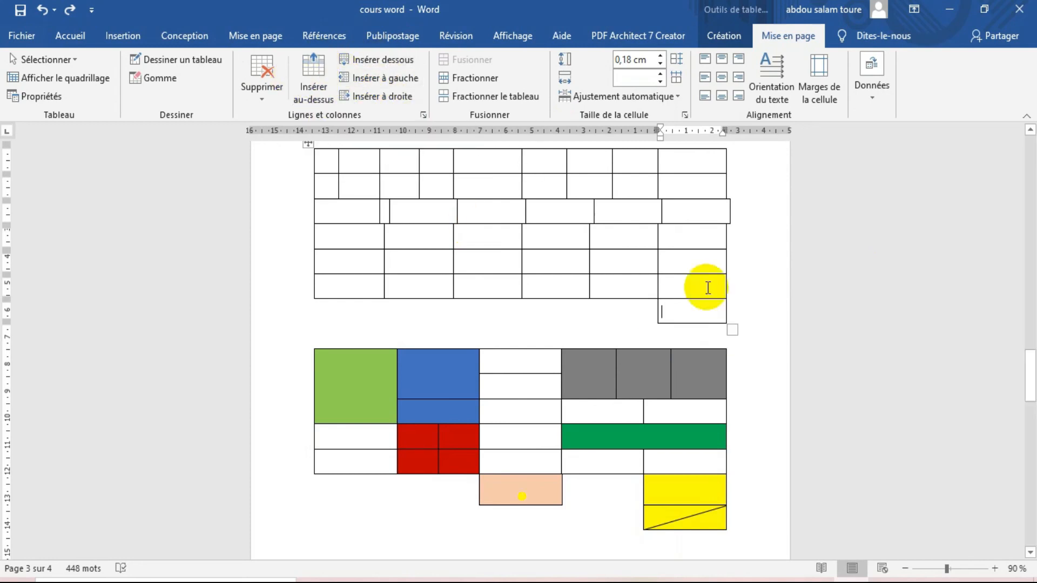
Insert two rows below the last full row of the upper table
click(334, 288)
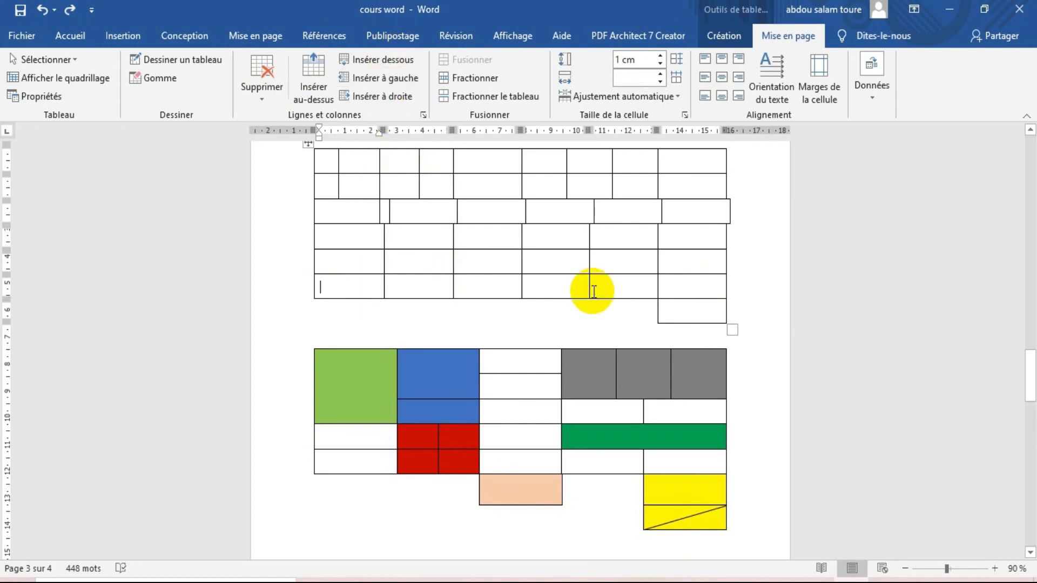
click(396, 62)
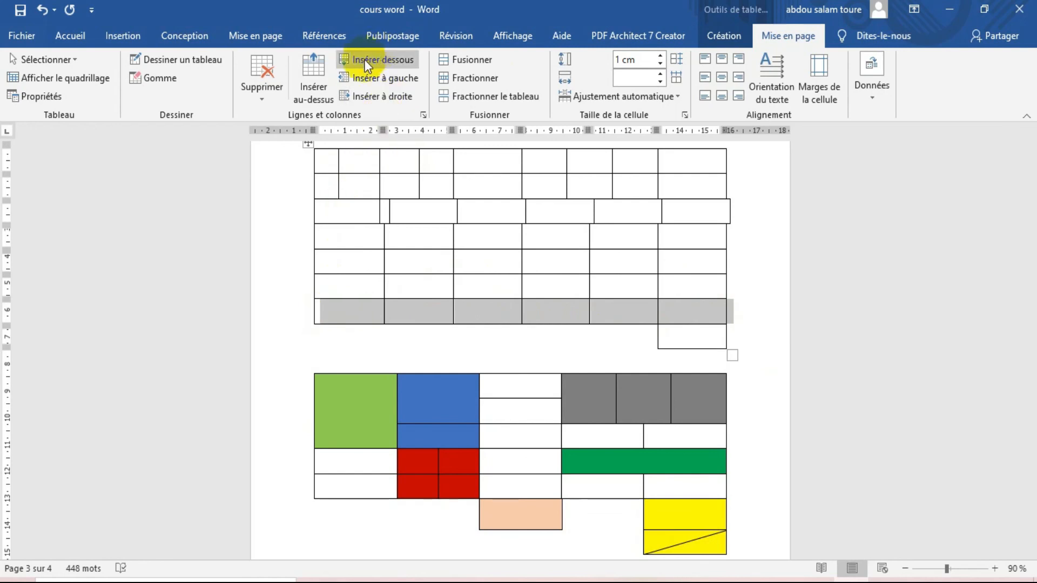
click(402, 61)
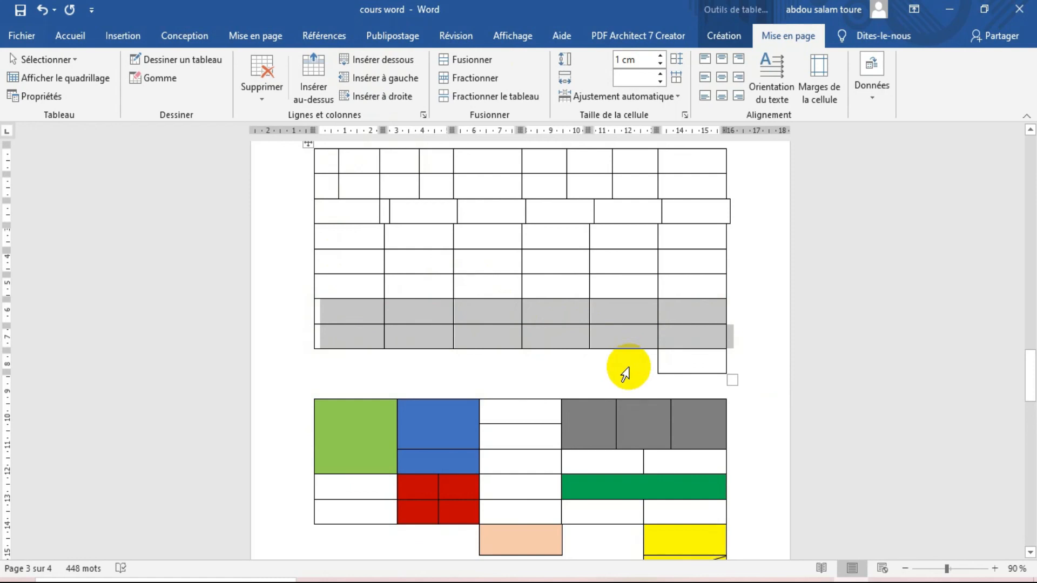
Try drawing a cell beneath the second column of the upper table, and undo it together with the last row insertion
click(686, 354)
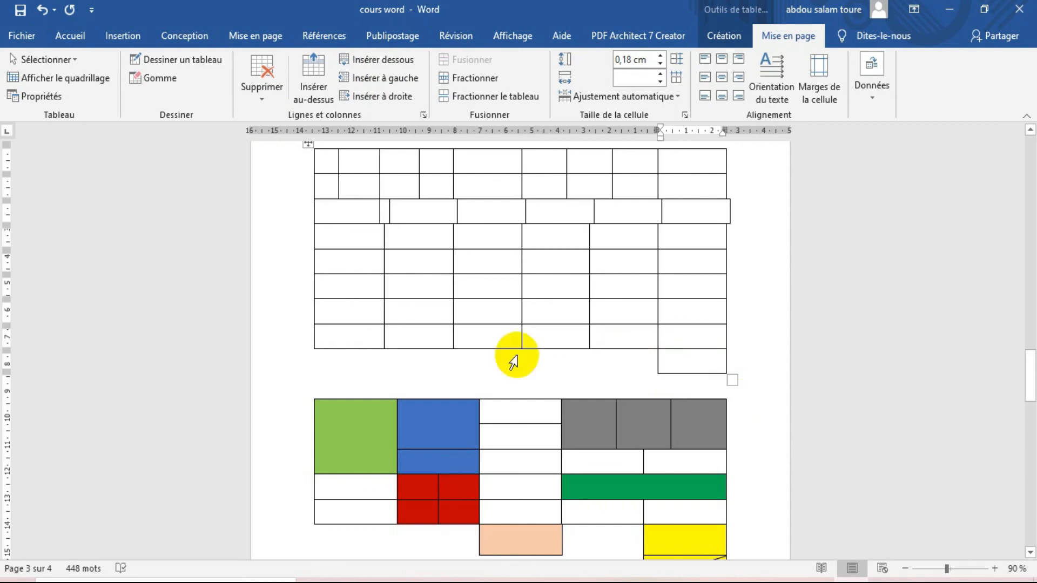
click(355, 338)
mouse_move(301, 305)
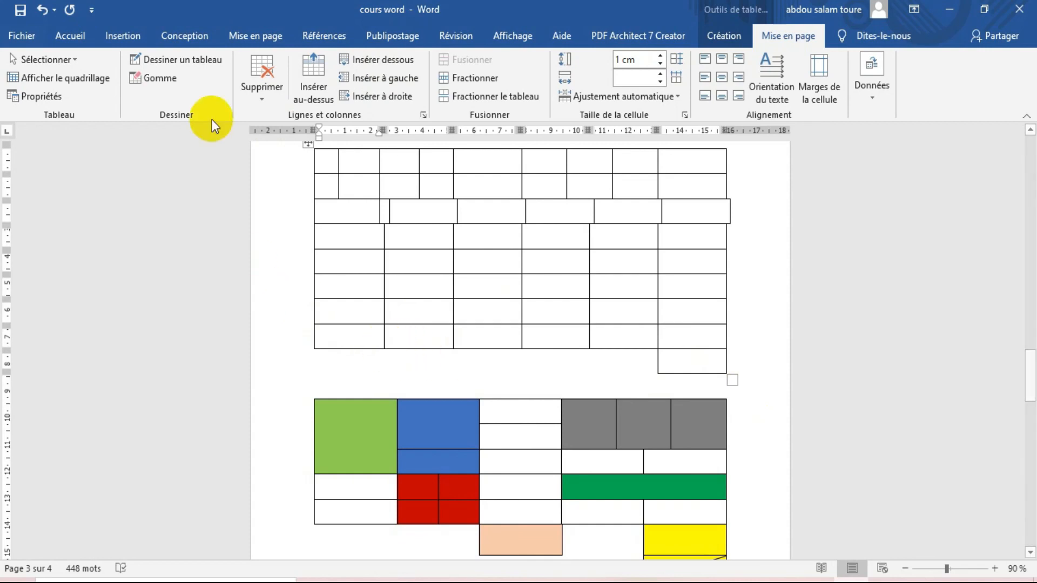
click(189, 59)
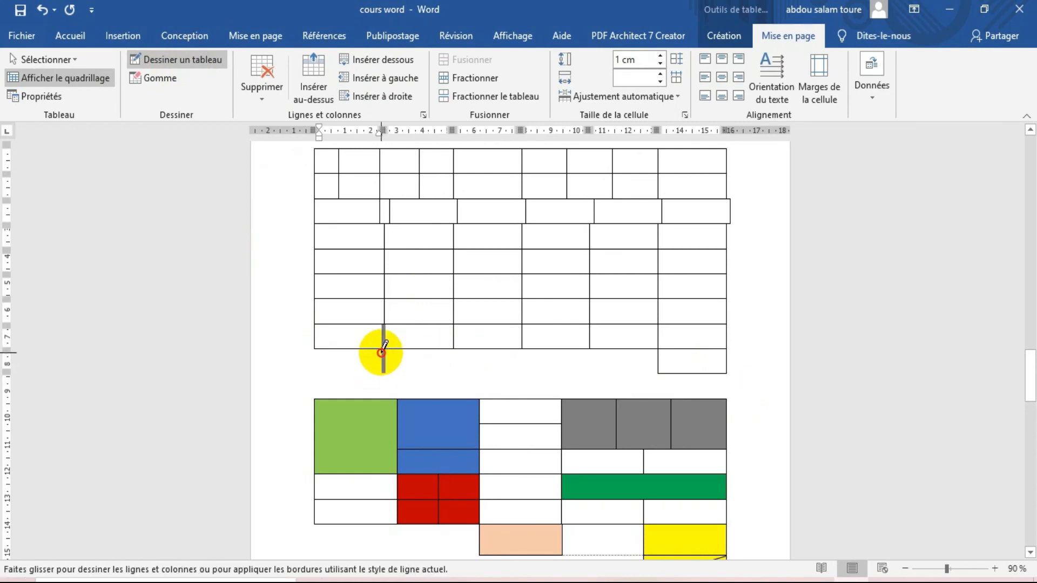
drag(386, 358, 386, 348)
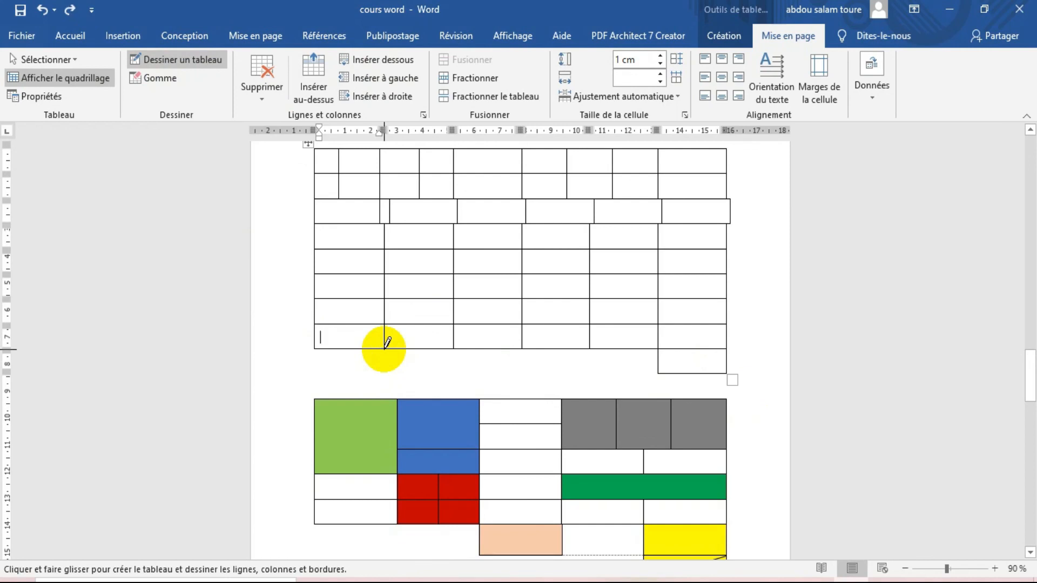
click(384, 346)
mouse_move(385, 347)
mouse_down()
mouse_move(389, 384)
mouse_move(405, 366)
mouse_move(441, 372)
mouse_up()
click(392, 346)
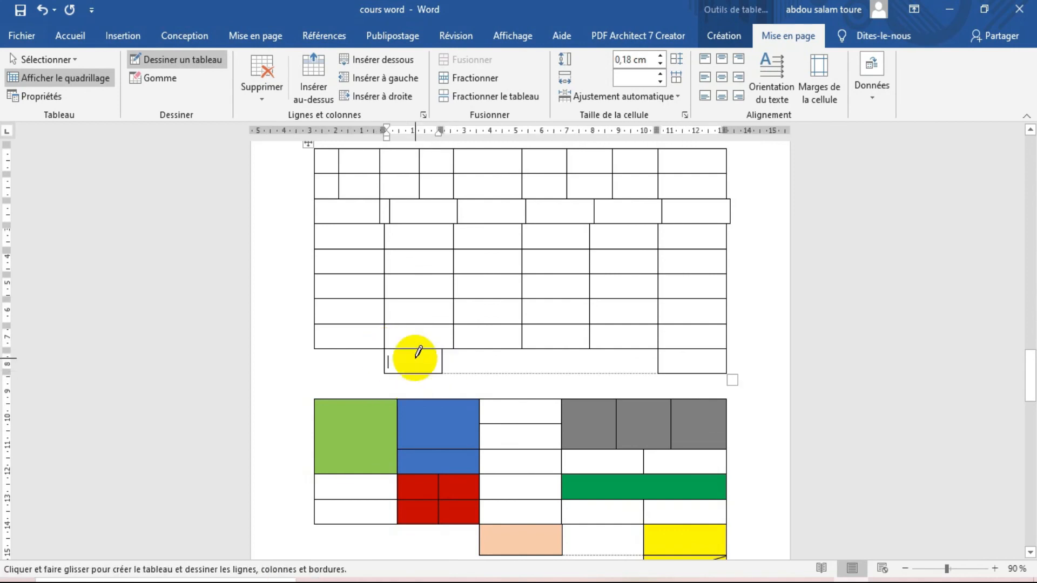
key(ctrl+z)
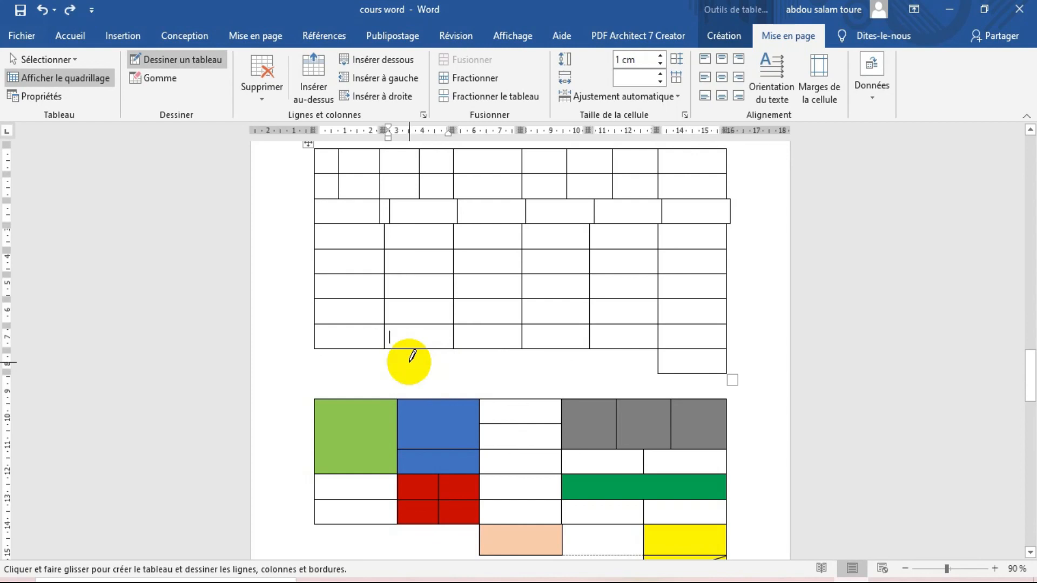
key(ctrl+z)
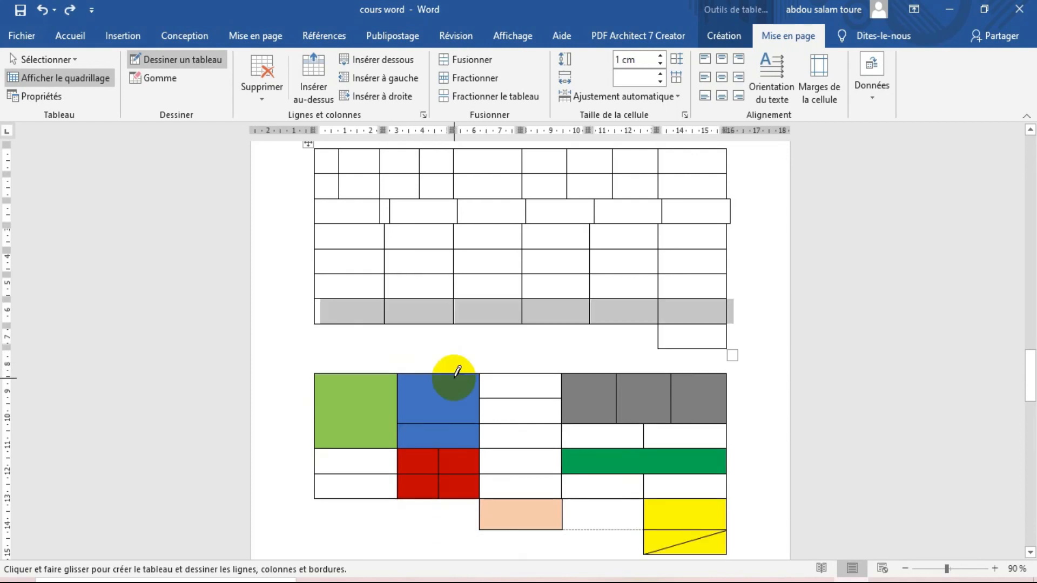
Draw a cell beneath the second column of the upper table and a second cell directly under it
mouse_move(384, 325)
mouse_down()
mouse_move(389, 347)
mouse_move(453, 347)
mouse_up()
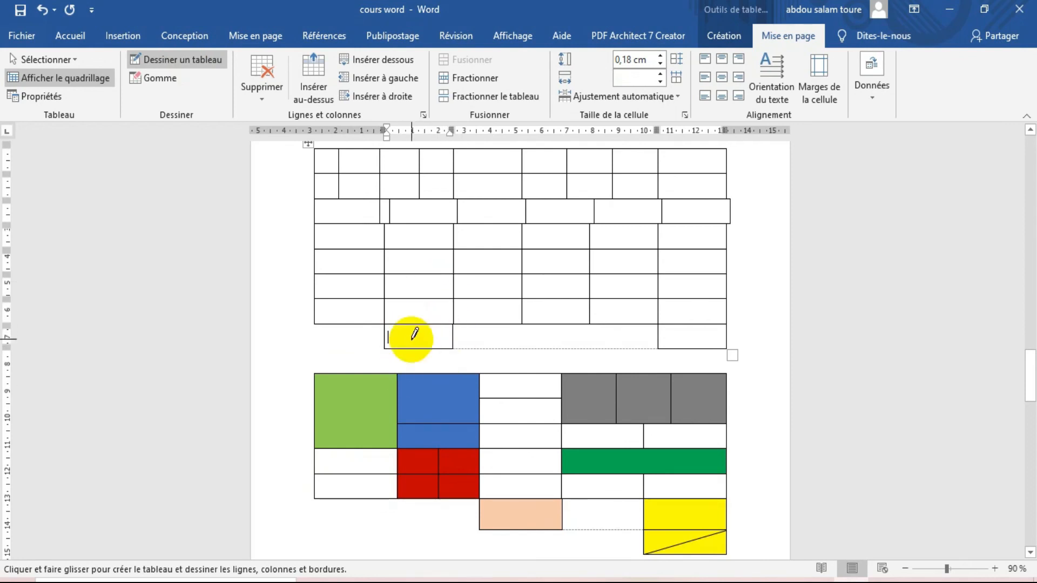
drag(385, 350, 386, 364)
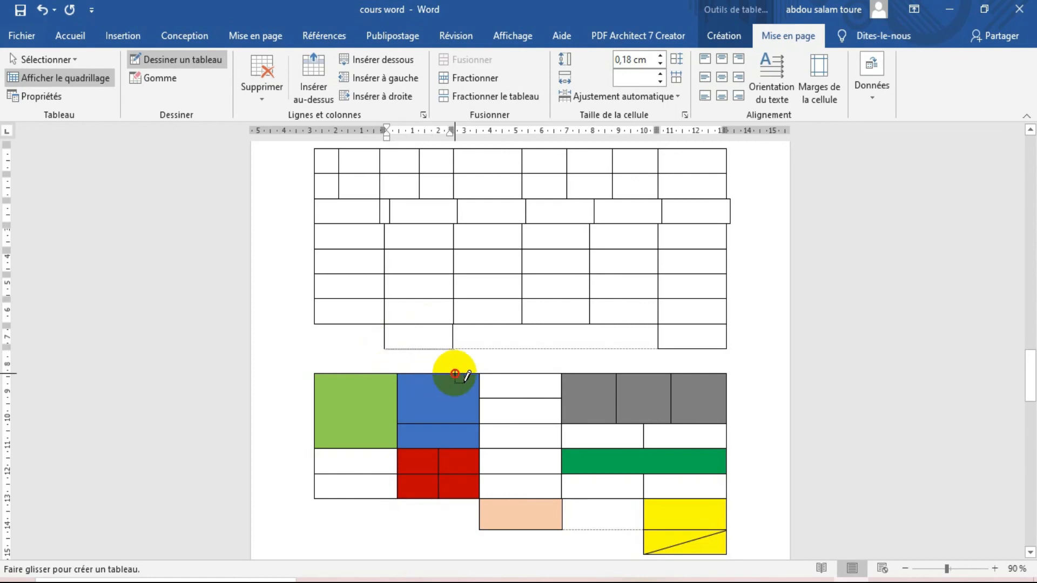
drag(454, 375, 454, 373)
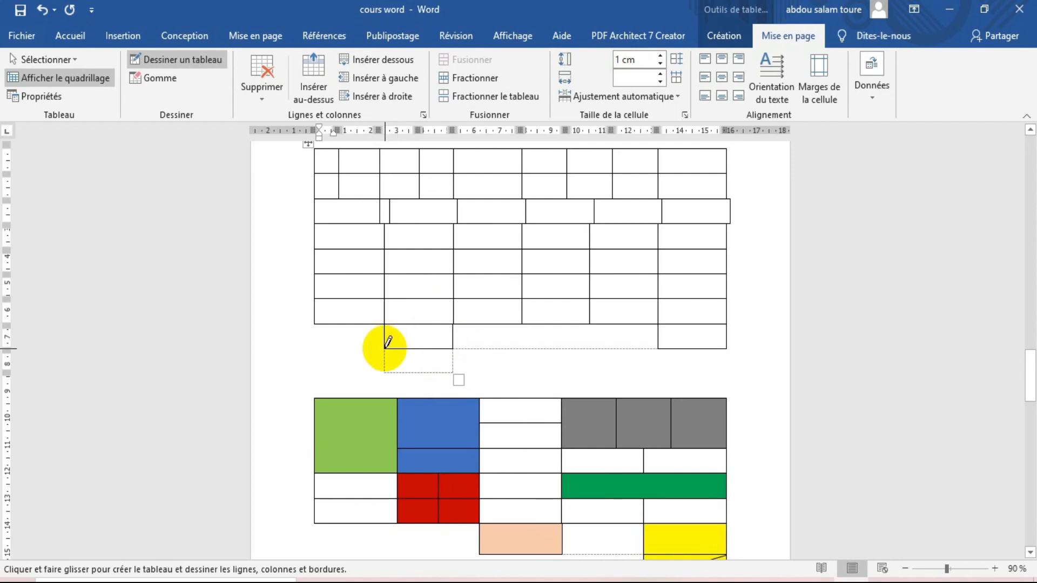
mouse_move(386, 349)
mouse_down()
mouse_move(384, 376)
mouse_move(402, 376)
mouse_move(385, 372)
mouse_up()
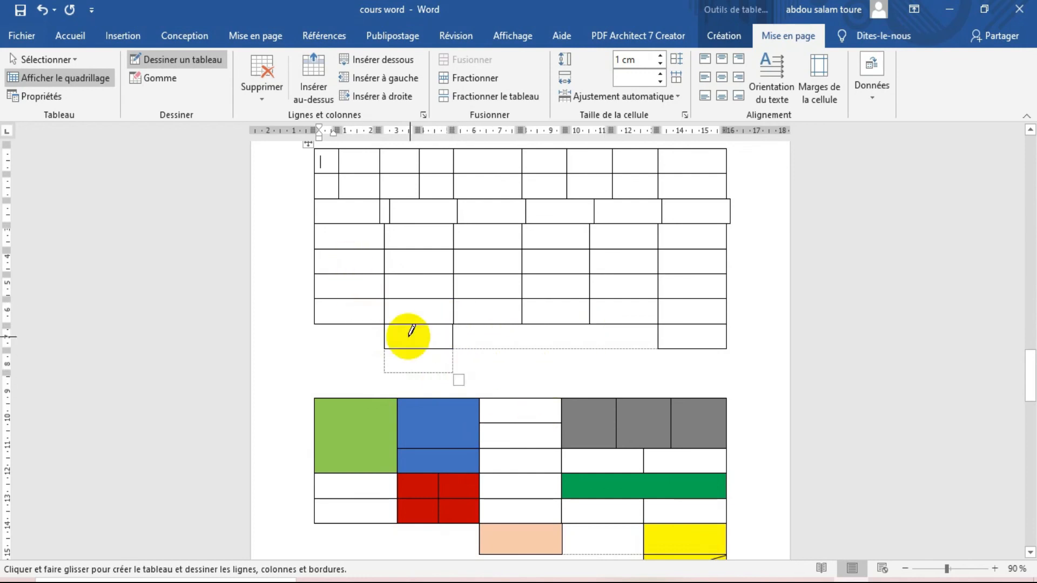
Draw a diagonal line from the top-left to the bottom-right corner of the upper drawn cell beneath the second column
drag(386, 324, 450, 346)
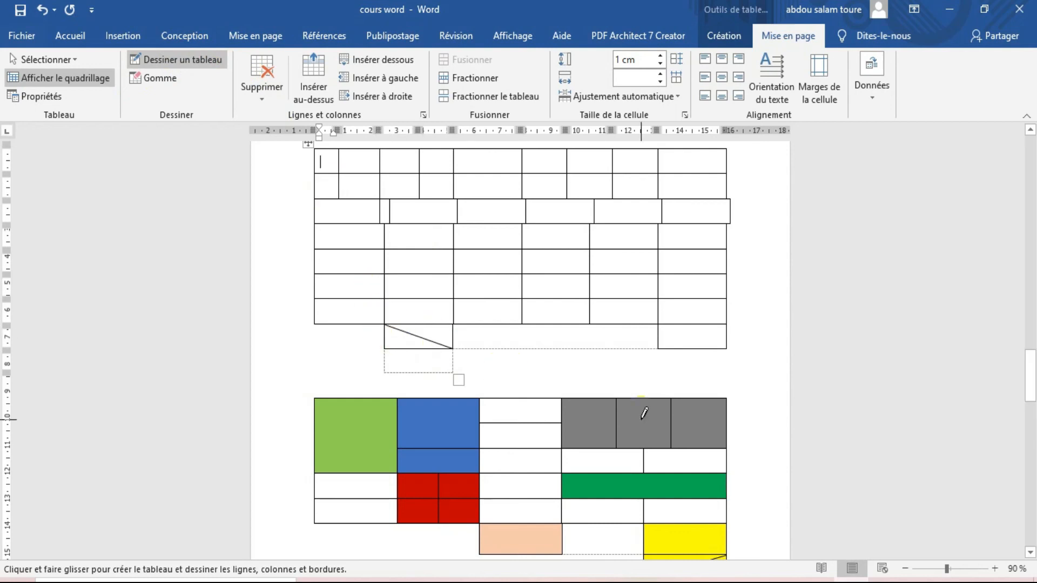
mouse_move(1030, 367)
mouse_down()
mouse_move(1031, 382)
mouse_move(1031, 373)
mouse_up()
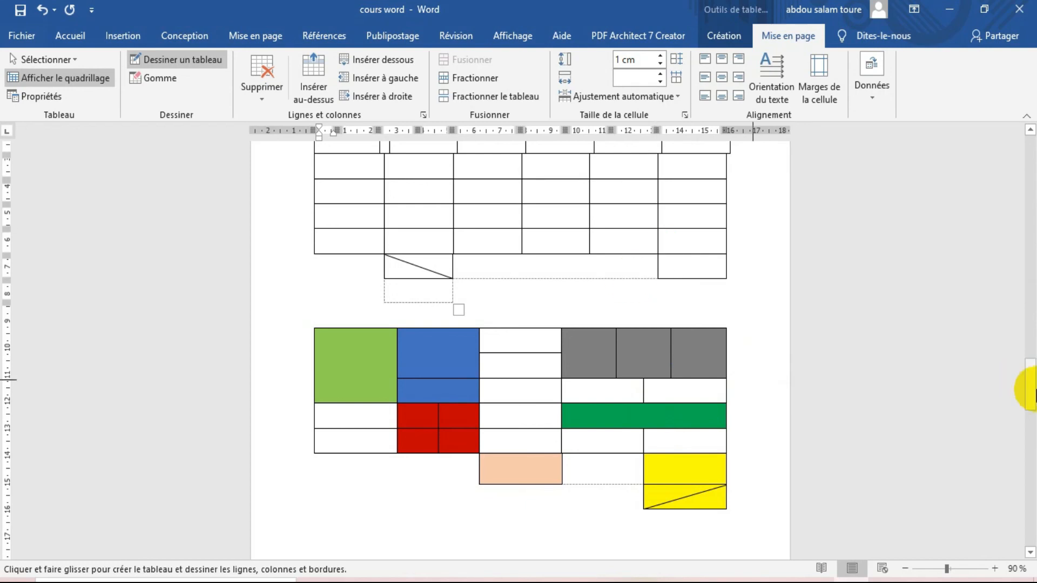
drag(1031, 386, 1001, 409)
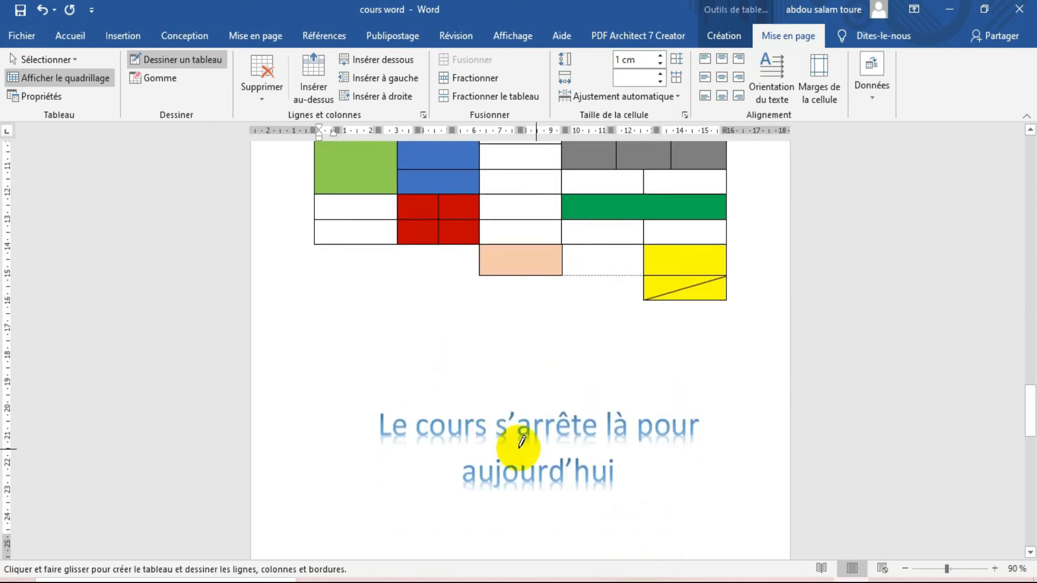